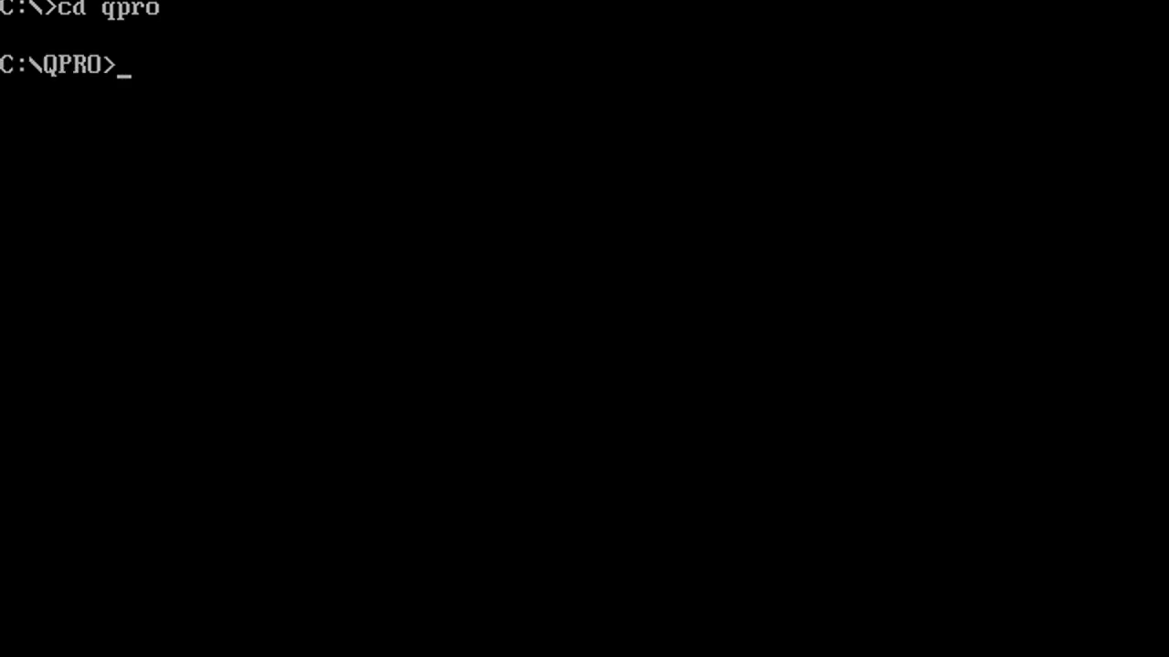
Step: Launch the spreadsheet program from the C:\QPRO directory with the command q
text(q)
key(Return)
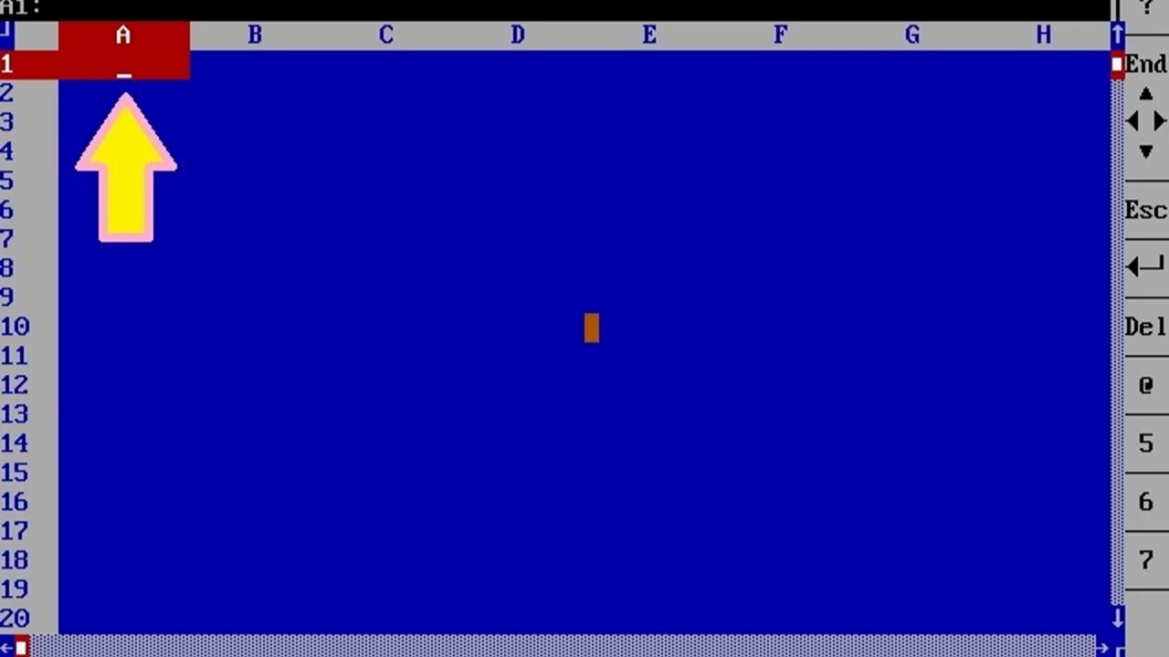
drag(91, 152, 636, 473)
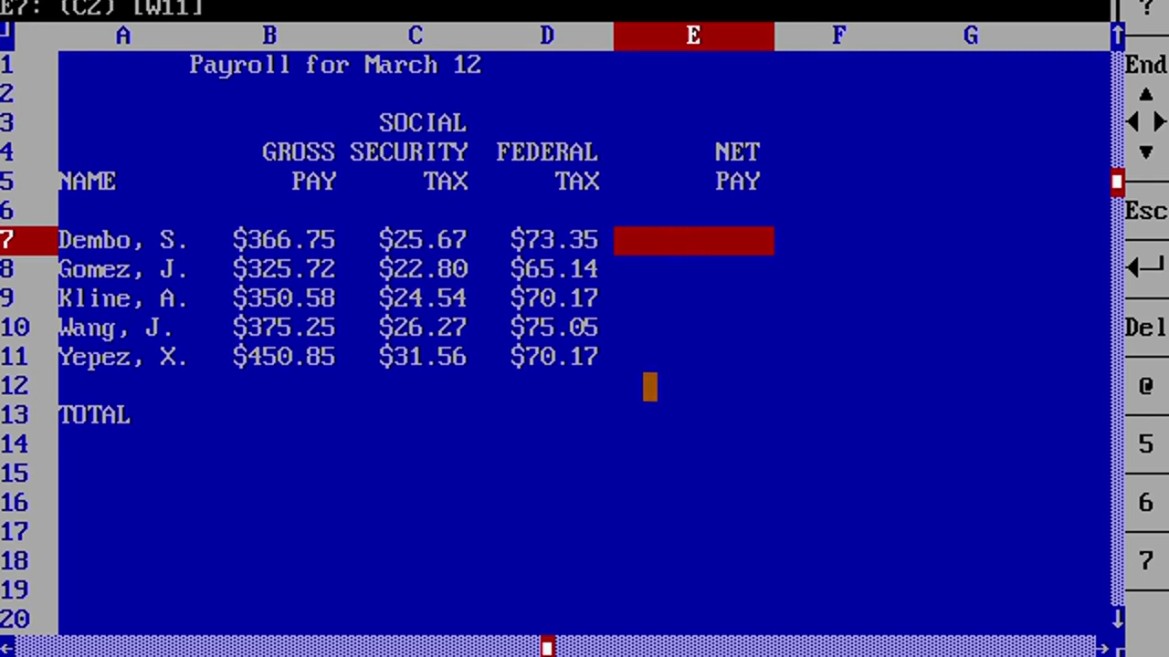
Step: Enter the net pay formula +B7-C7-D7 in cell E7 of the payroll sheet
text(+)
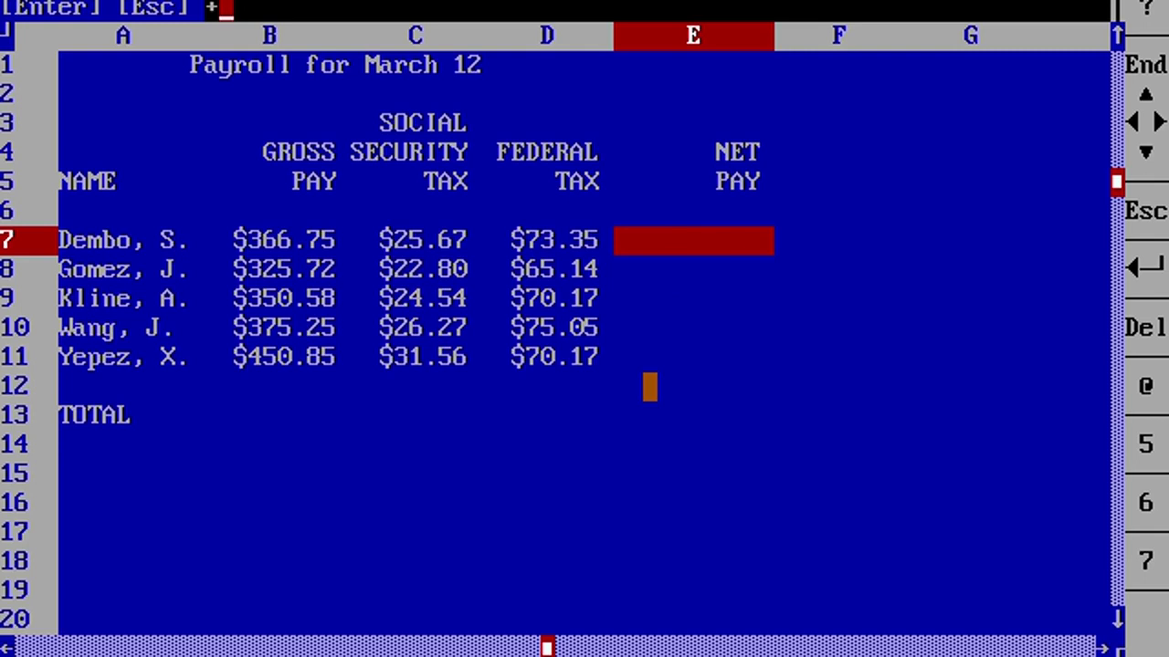
text(b7-)
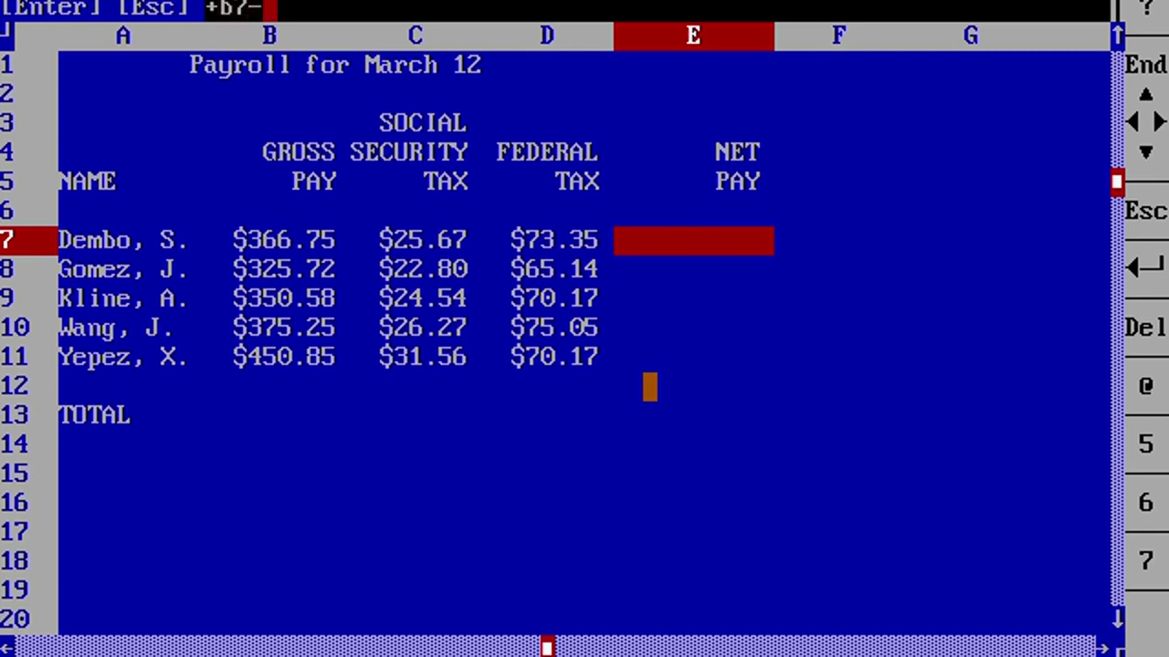
text(c7-)
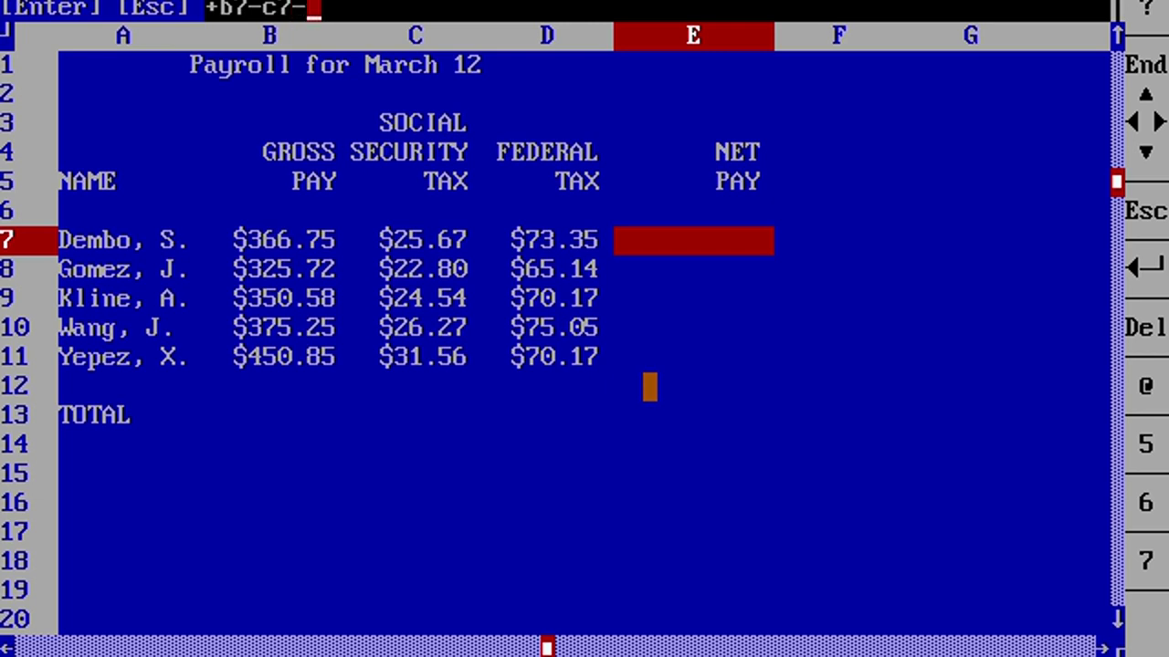
text(d7)
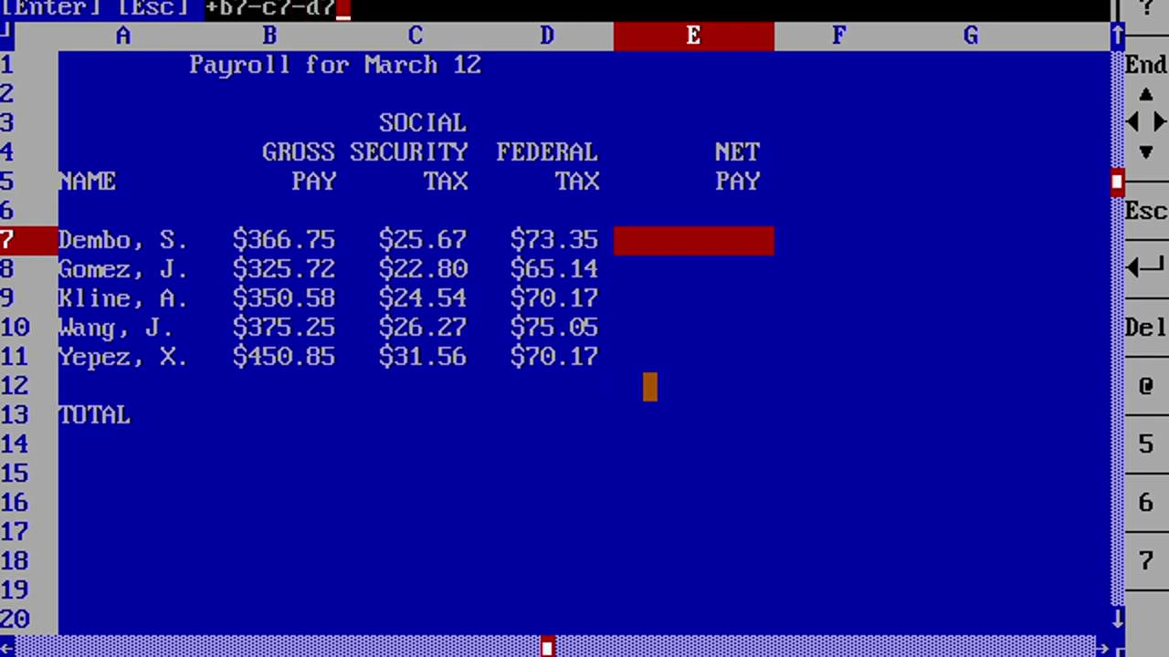
key(Down)
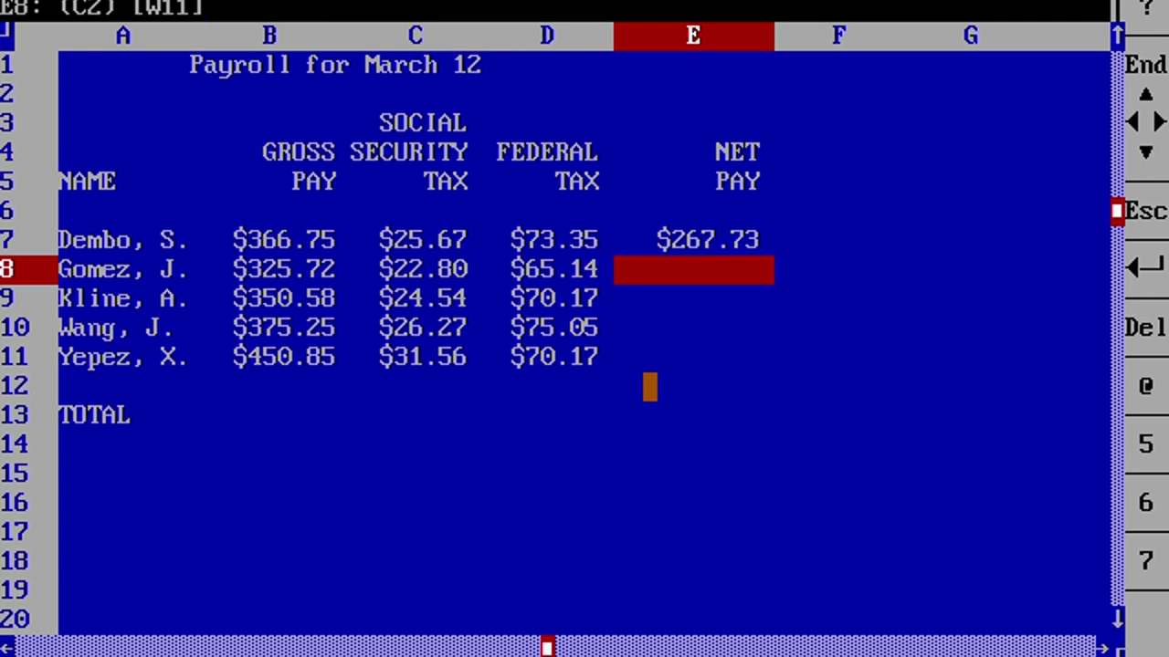
Step: Copy the net pay formula from E7 into E8..E11 and check the copied formula in E8
key(Up)
key(ctrl+c)
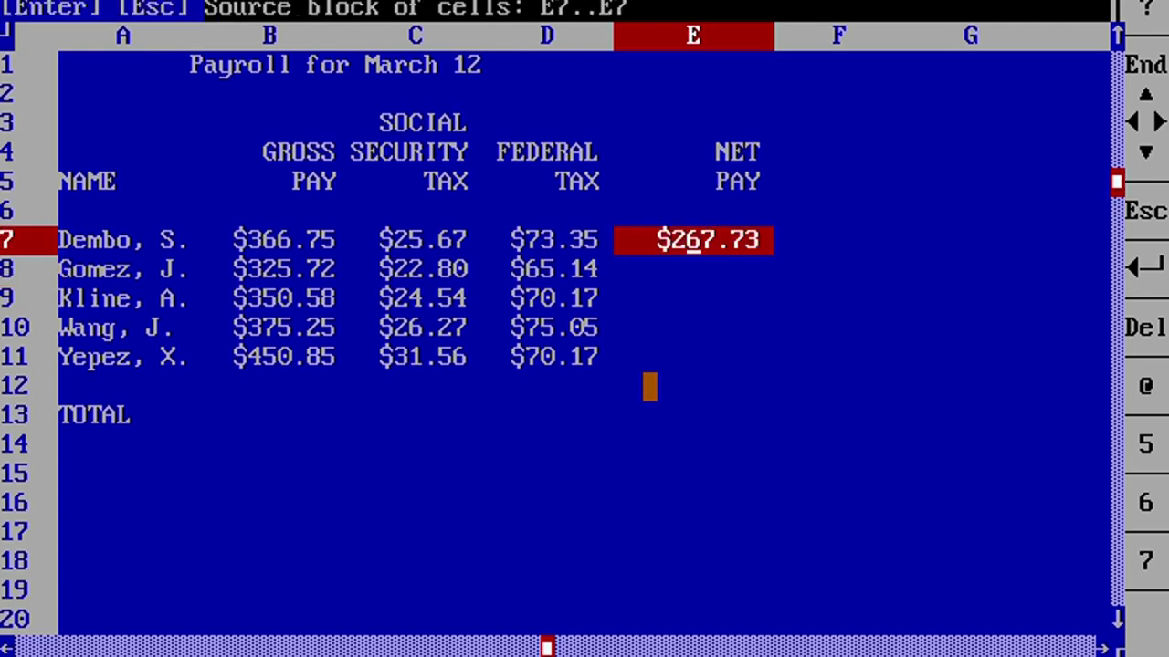
key(Return)
key(Down)
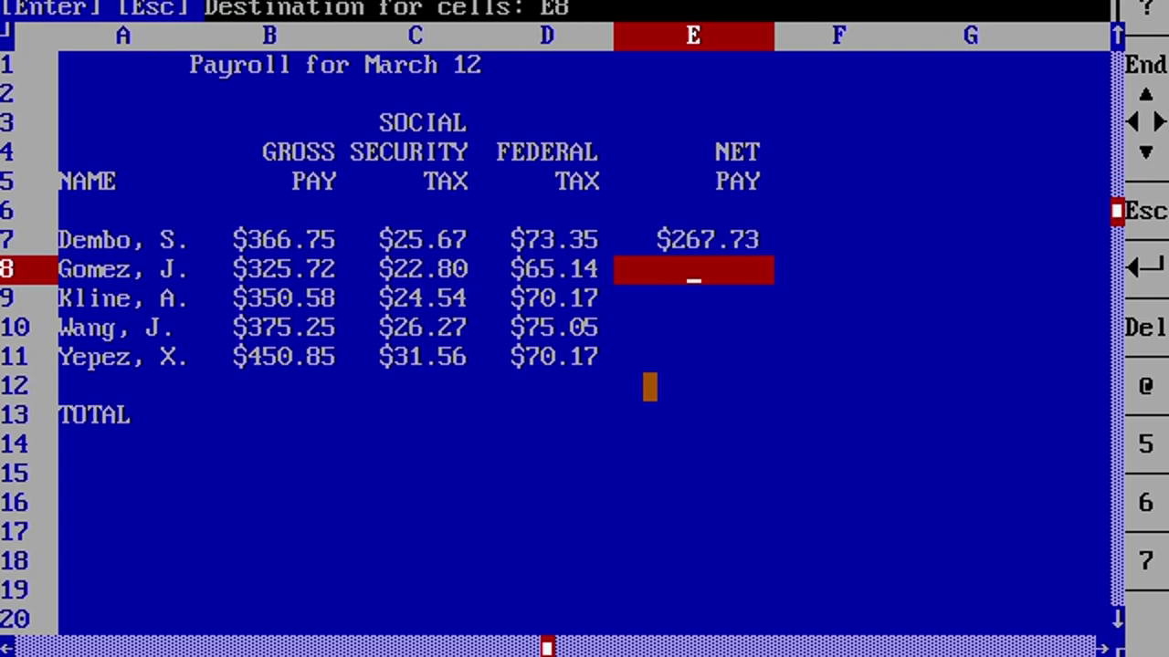
drag(691, 269, 694, 358)
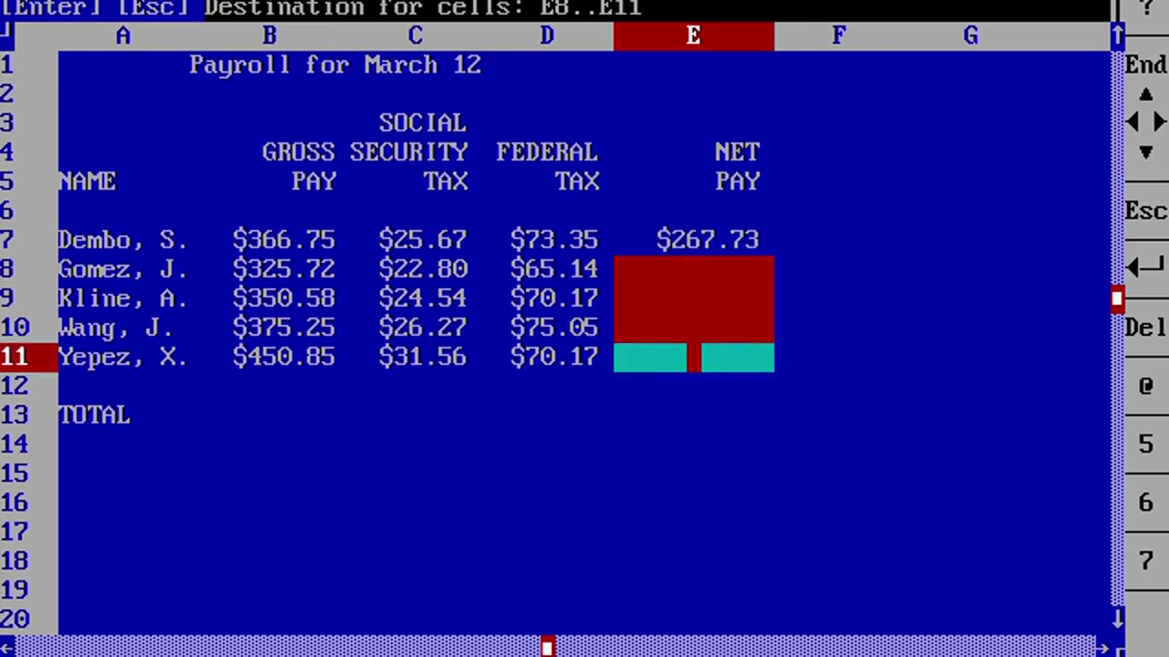
key(Return)
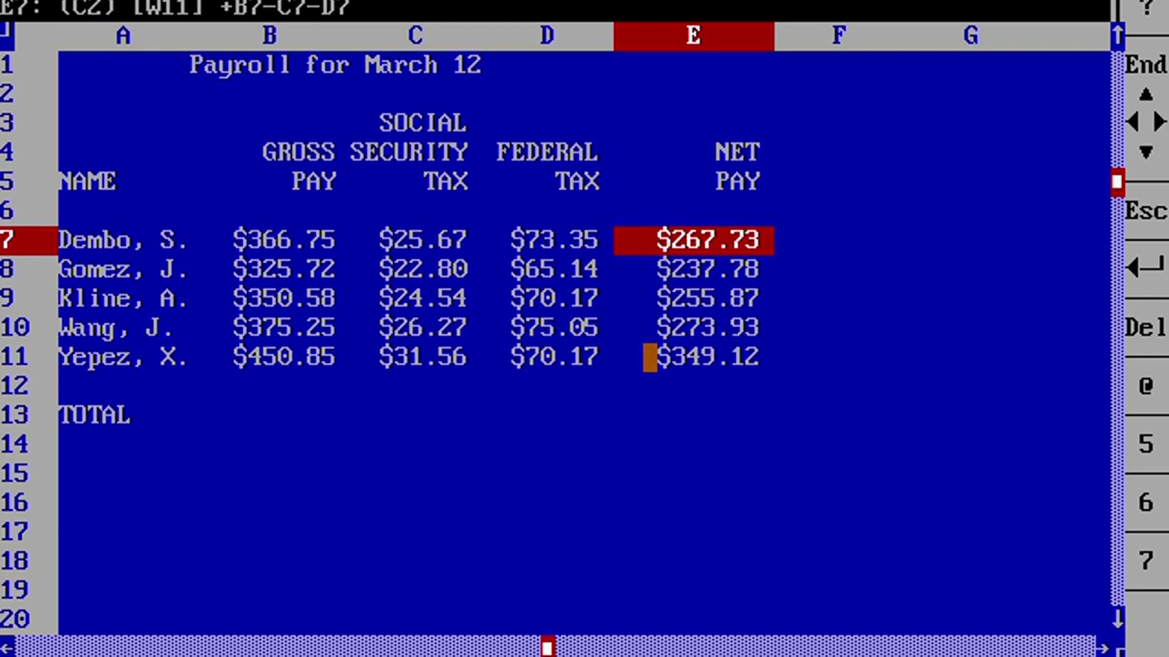
key(Down)
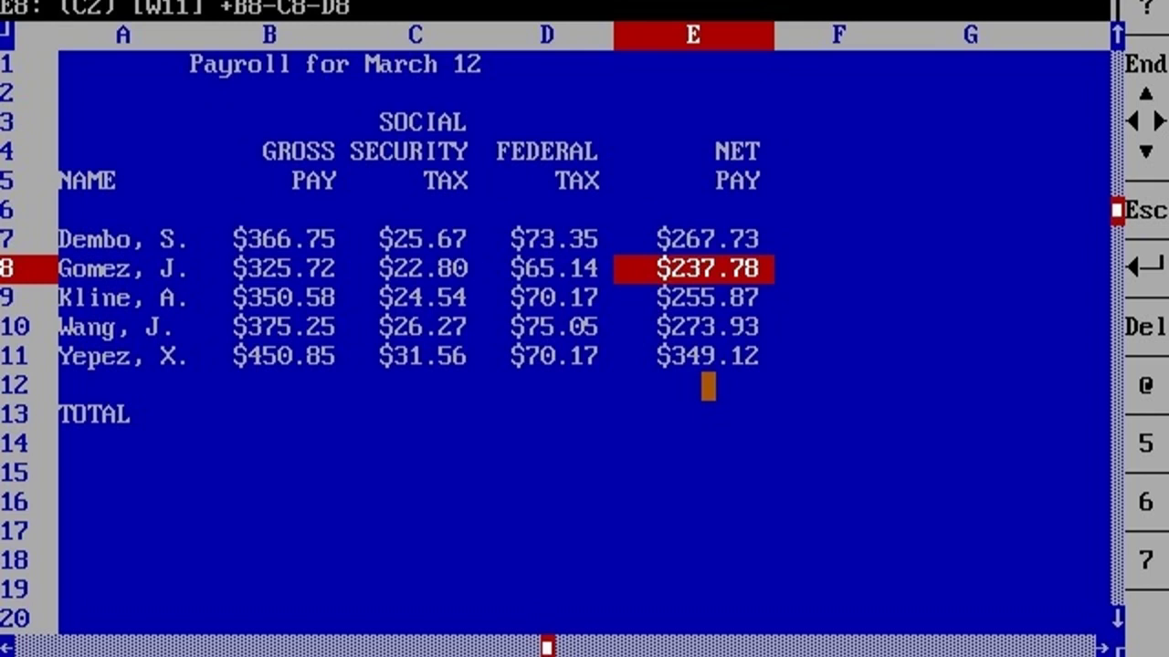
key(Up)
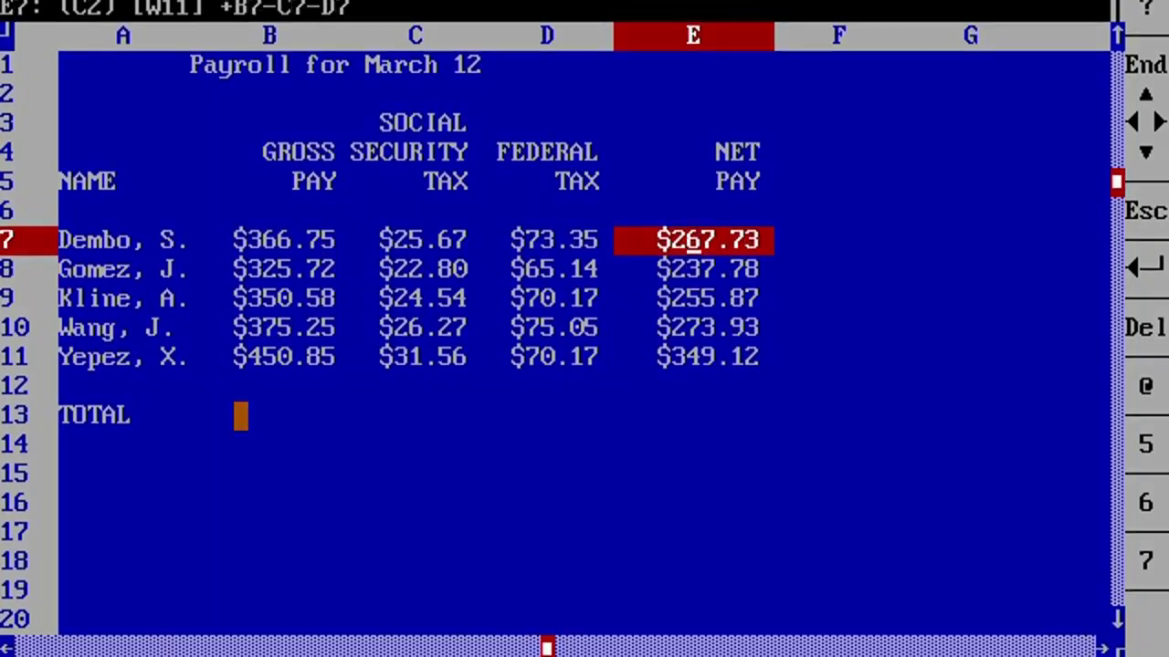
click(240, 415)
text(@)
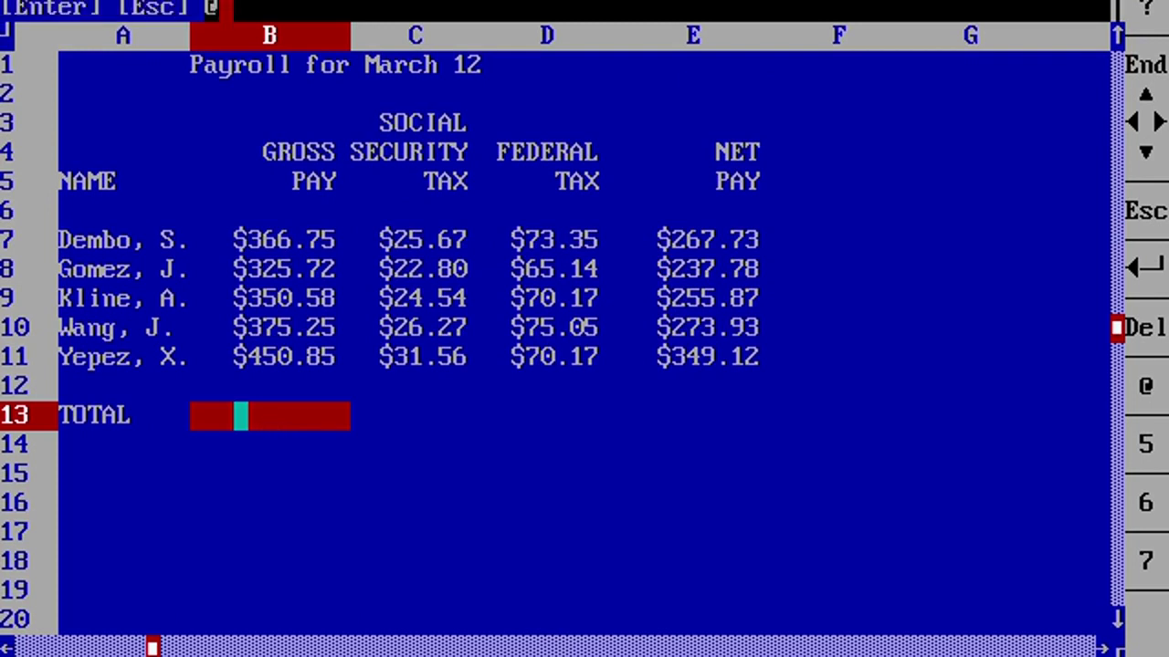
text(sum)
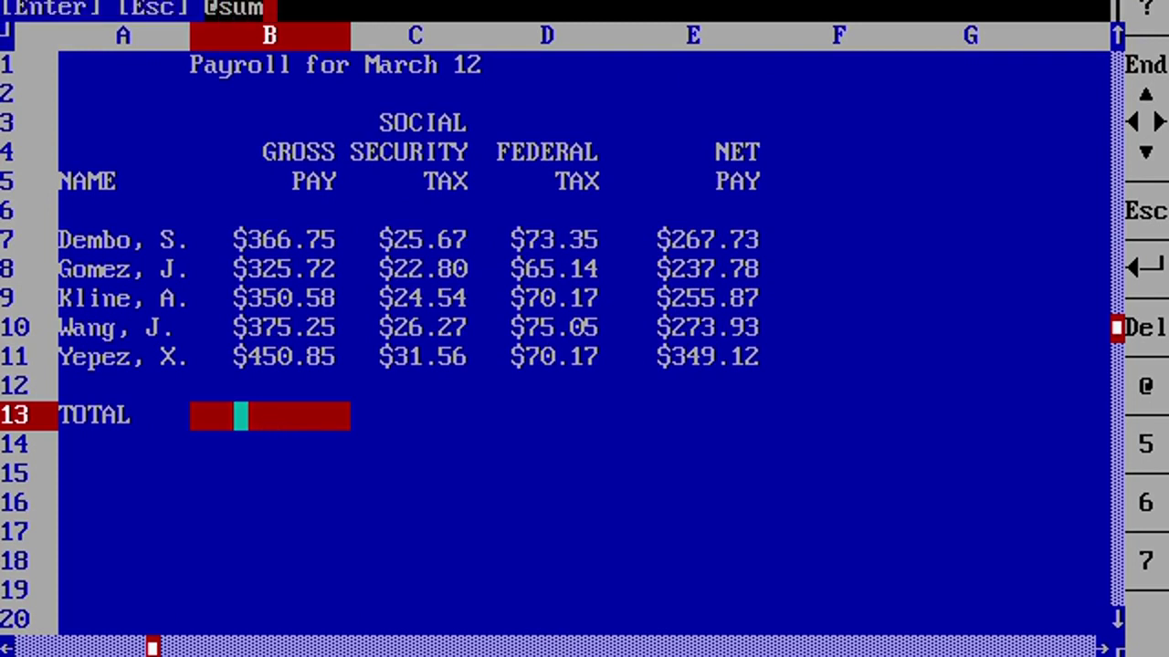
text(()
click(268, 269)
drag(270, 239, 270, 357)
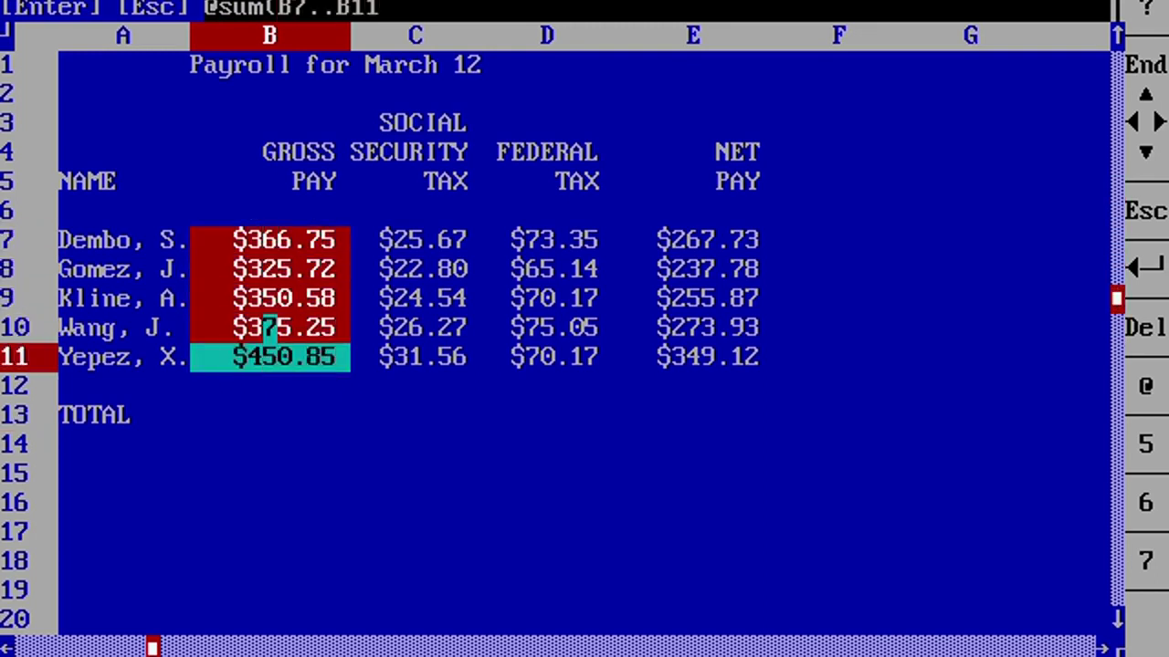
text())
key(Right)
Step: Copy the gross pay total formula from B13 across the TOTAL row into C13..E13
key(Left)
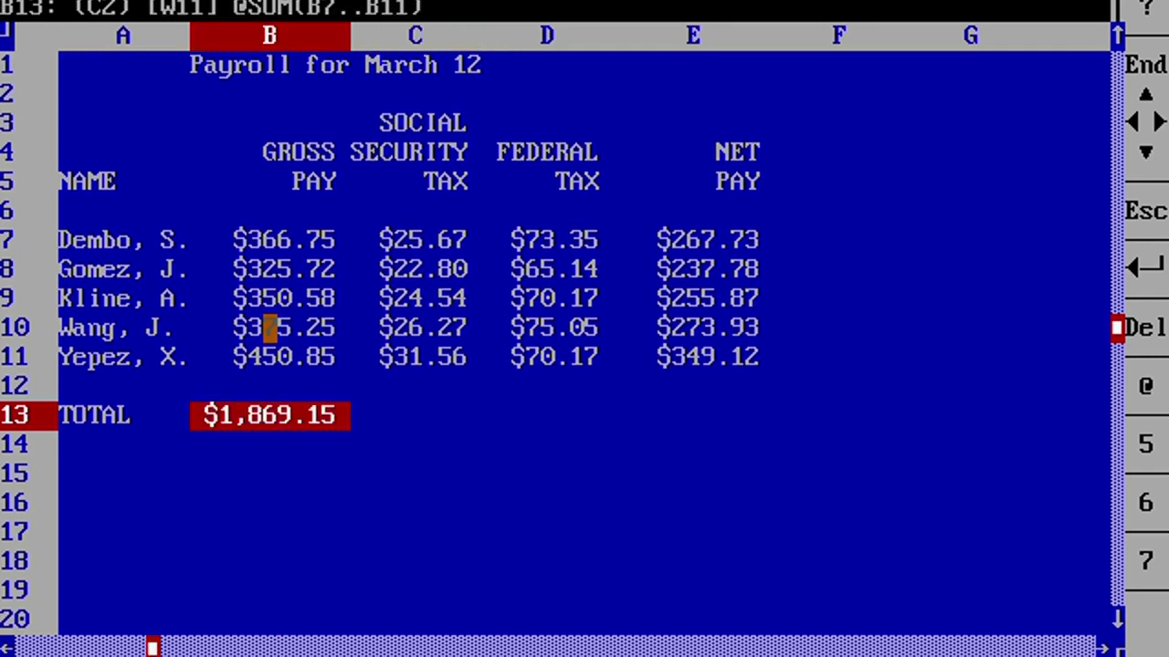
key(slash)
key(c)
key(Return)
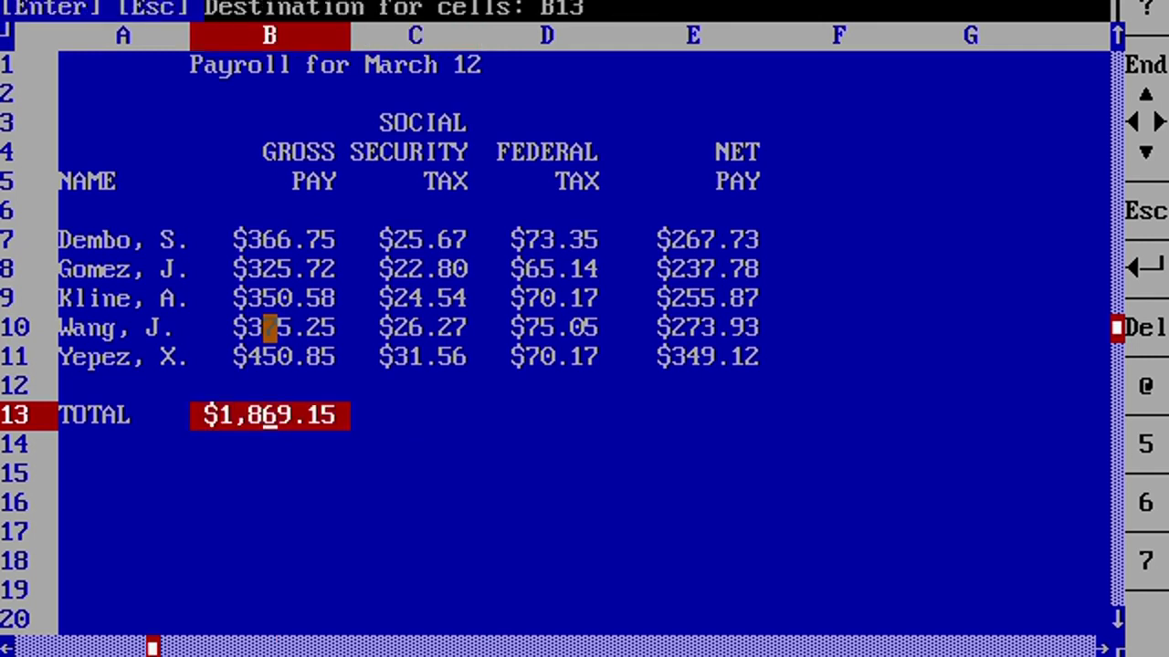
key(Right)
drag(443, 415, 680, 415)
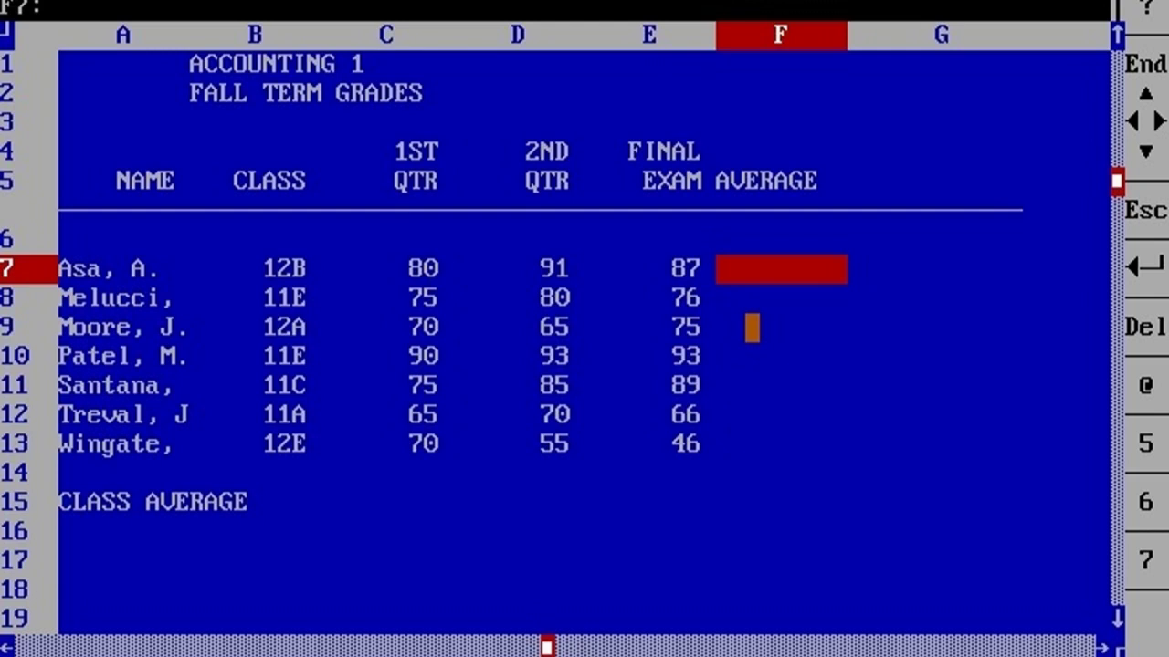
text(@)
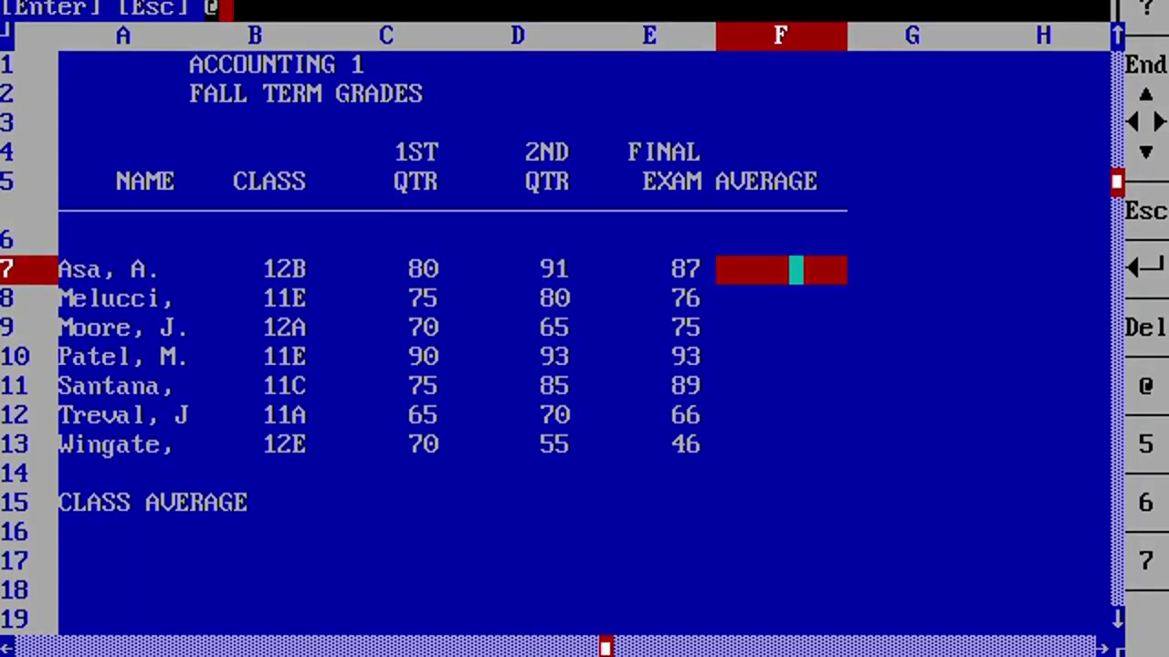
text(AVG()
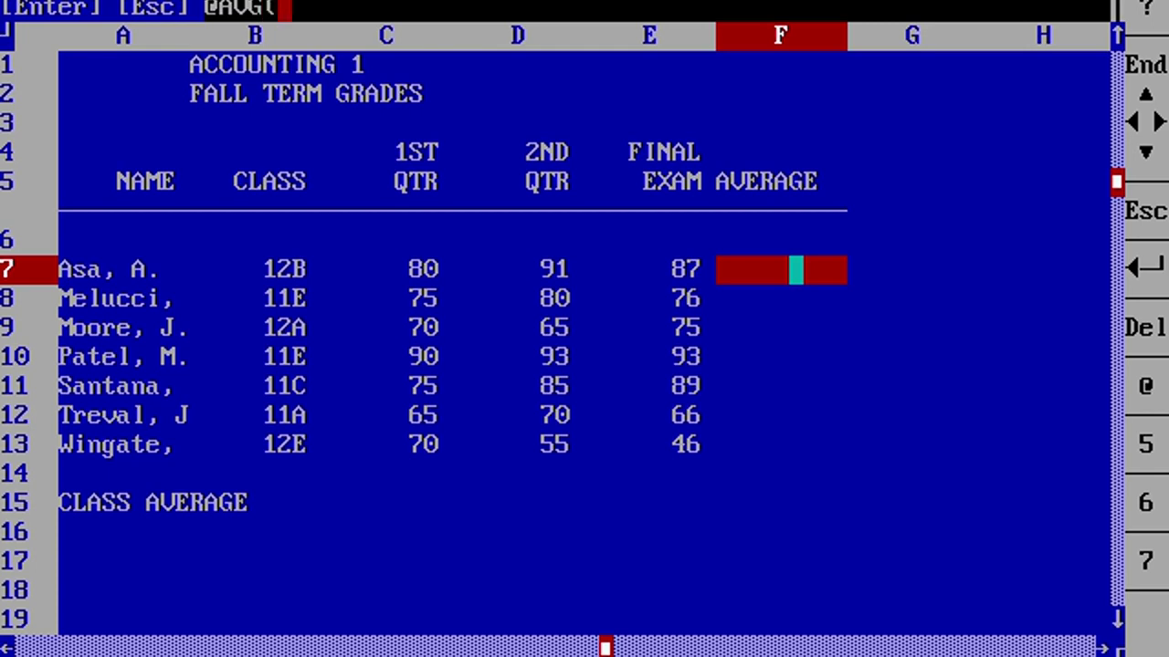
drag(412, 269, 649, 270)
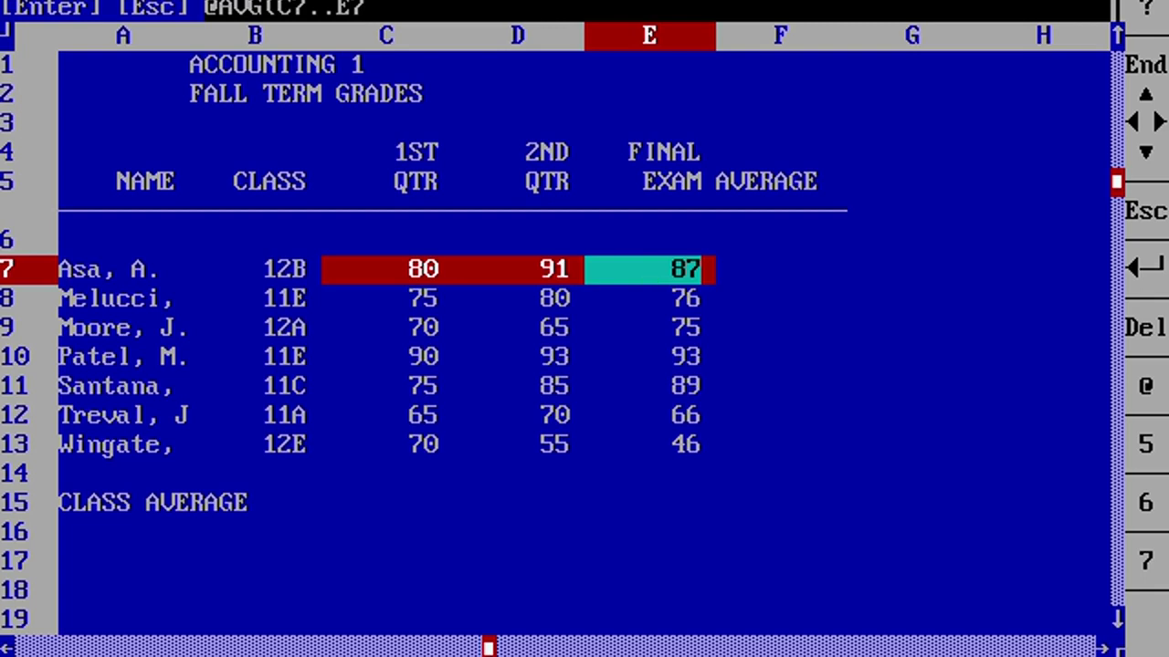
text())
click(912, 270)
Step: Copy the average formula from F7 into F8..F13 for the remaining students
click(781, 269)
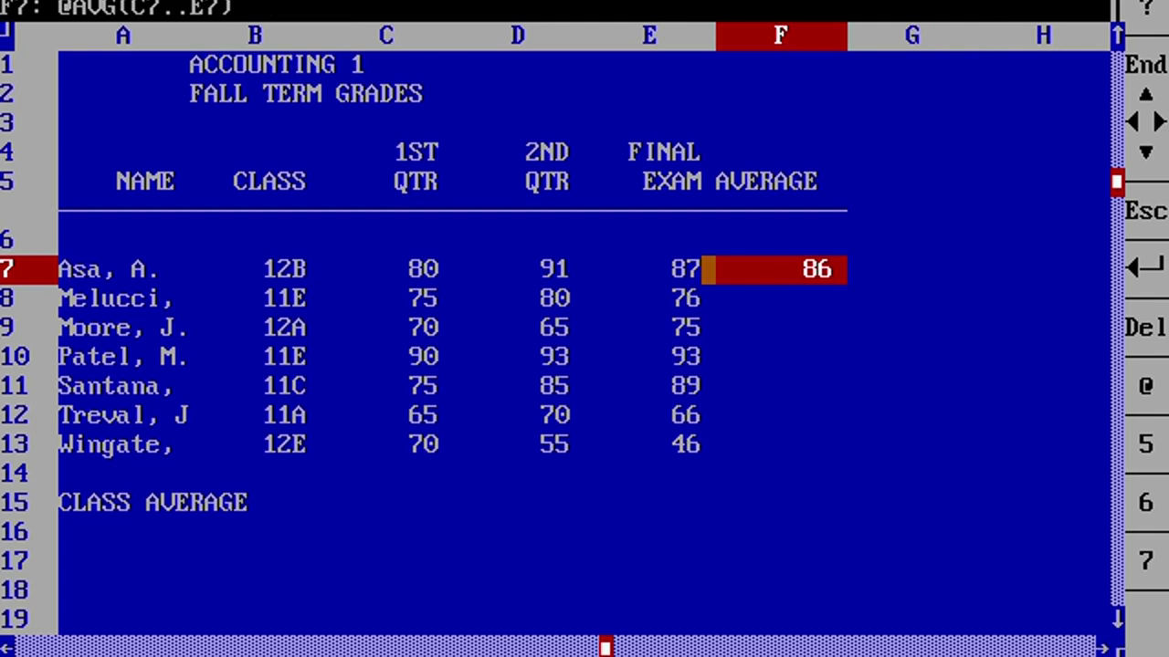
key(ctrl+c)
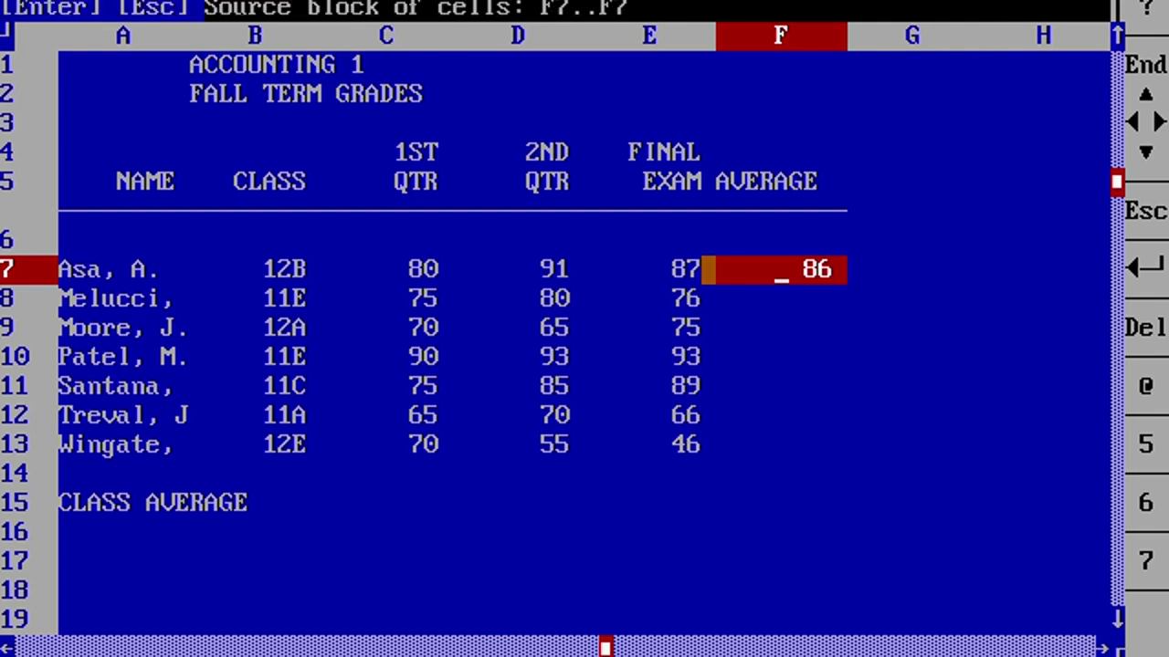
key(Return)
key(Down)
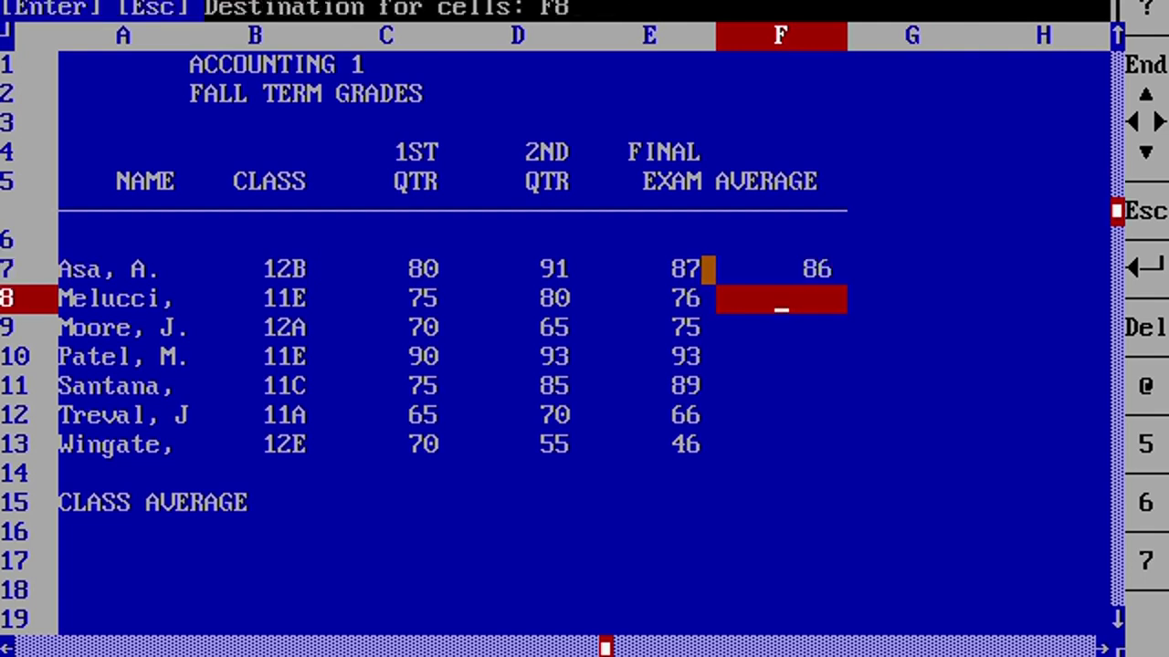
drag(752, 299, 766, 444)
key(Return)
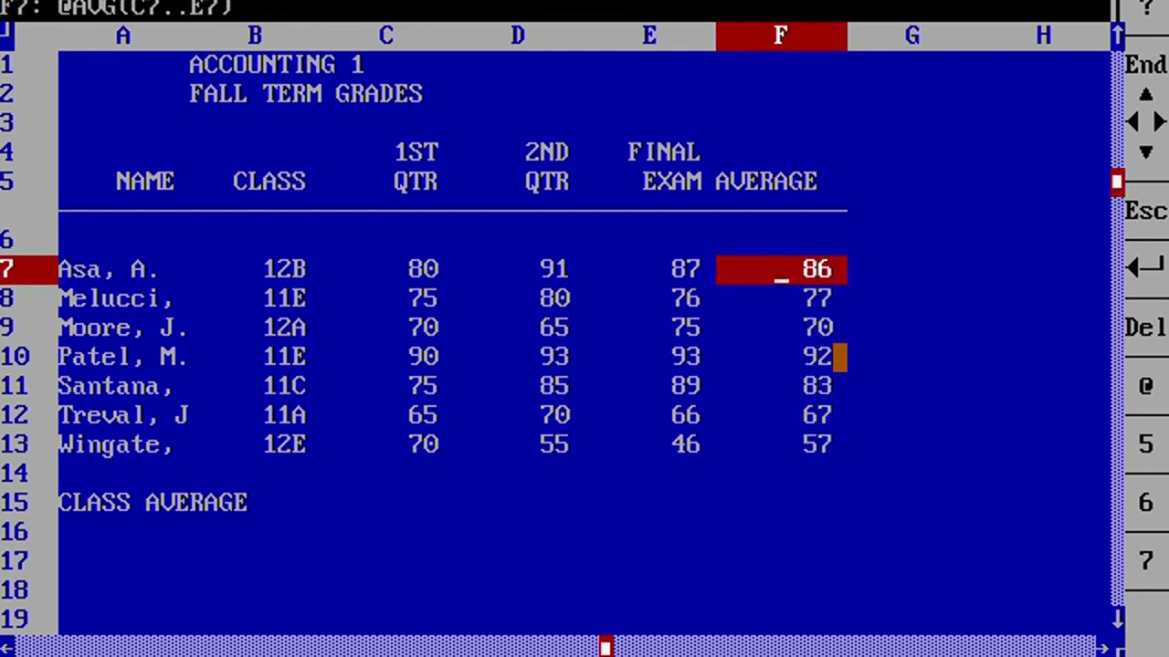
click(810, 503)
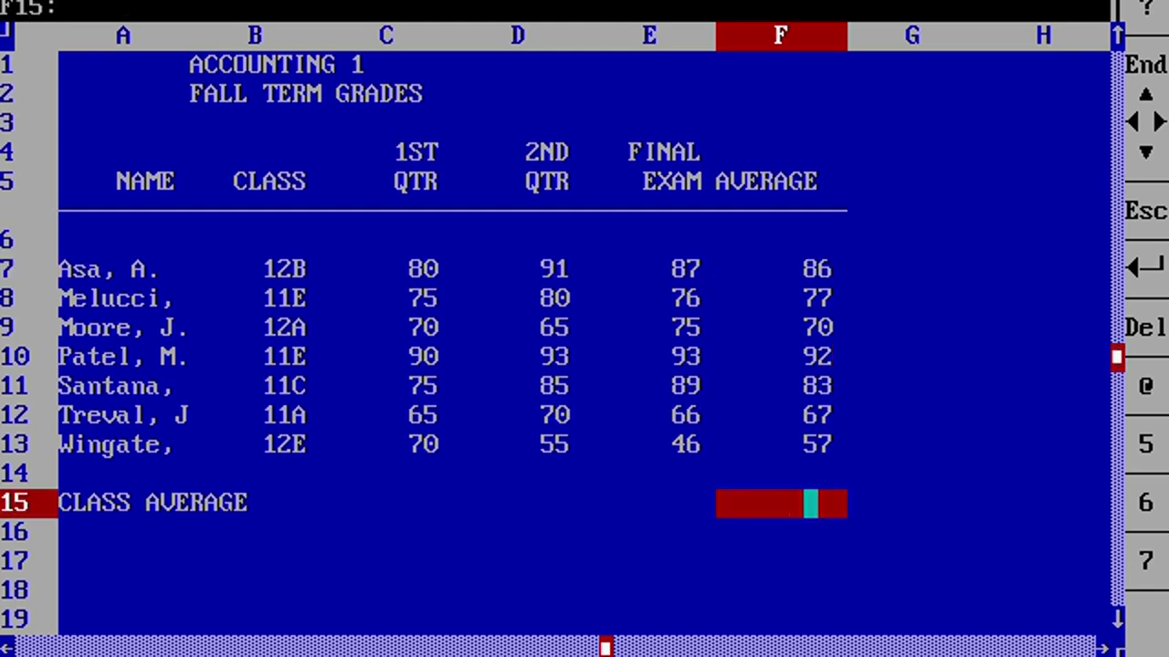
text(@)
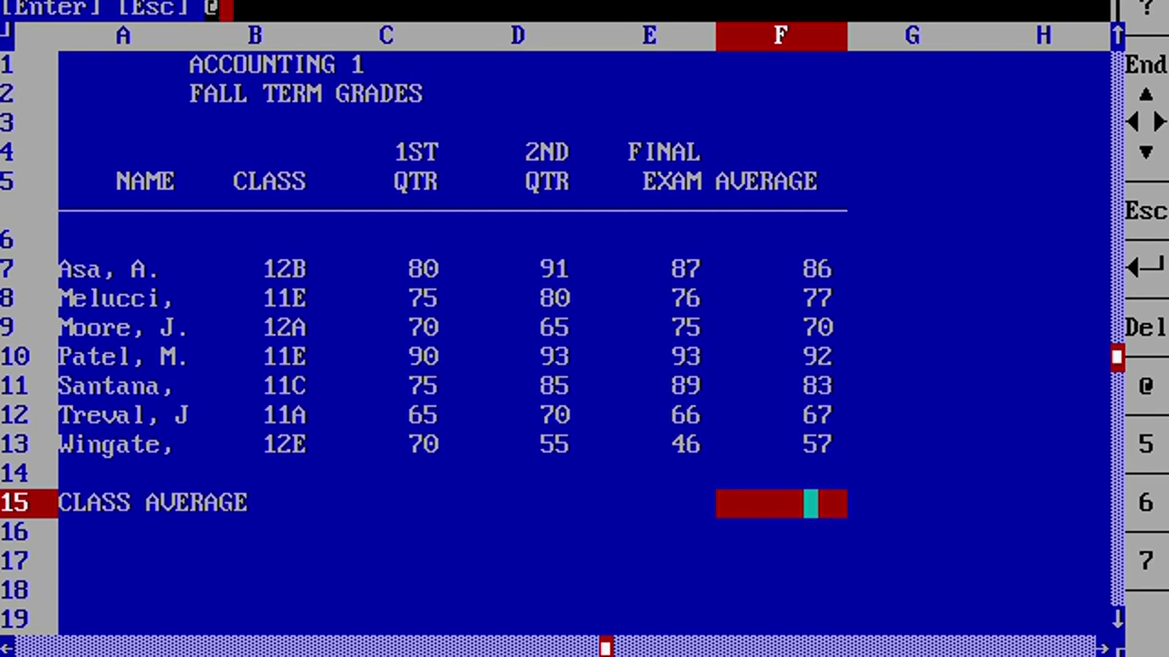
text(AVG)
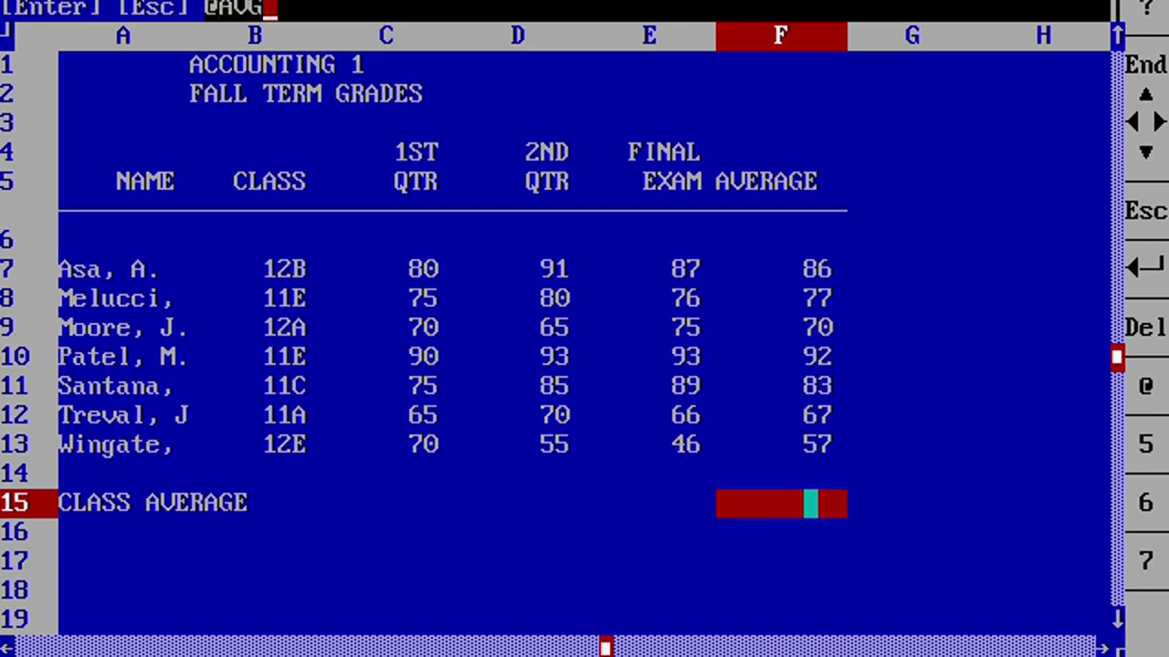
text(()
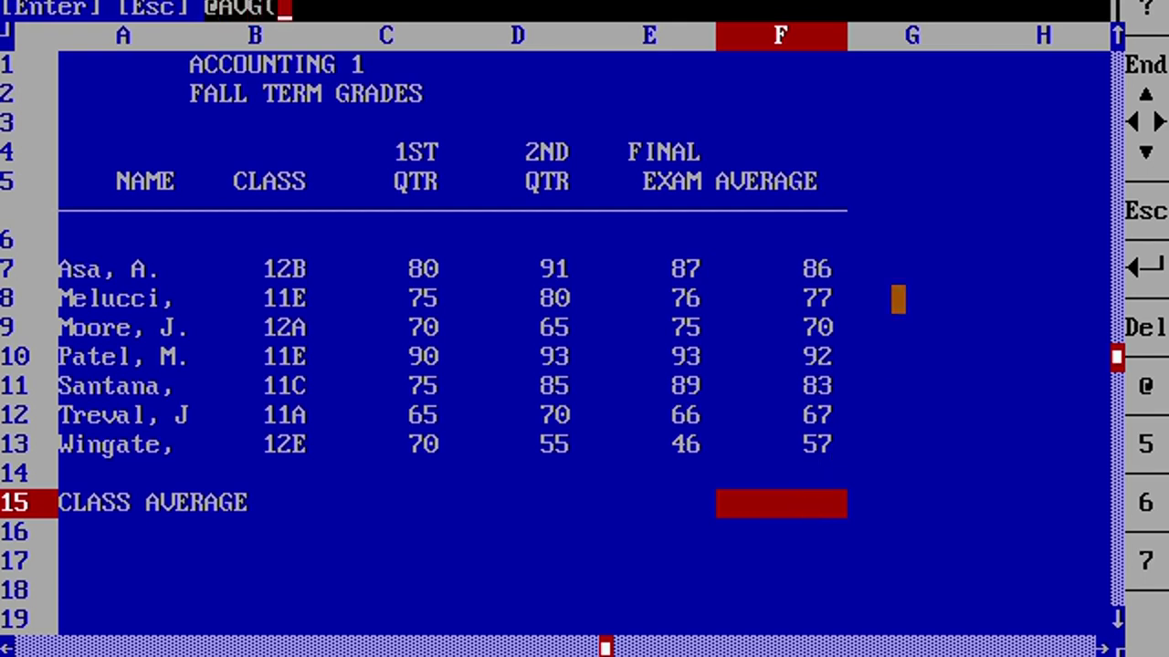
drag(782, 271, 803, 444)
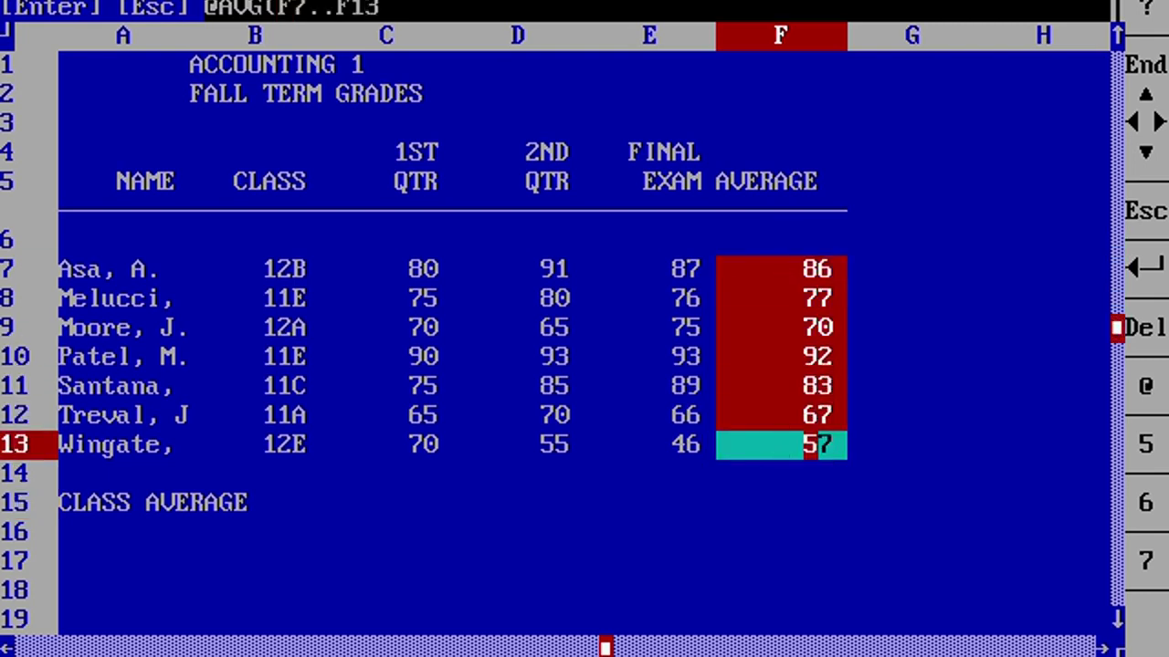
text())
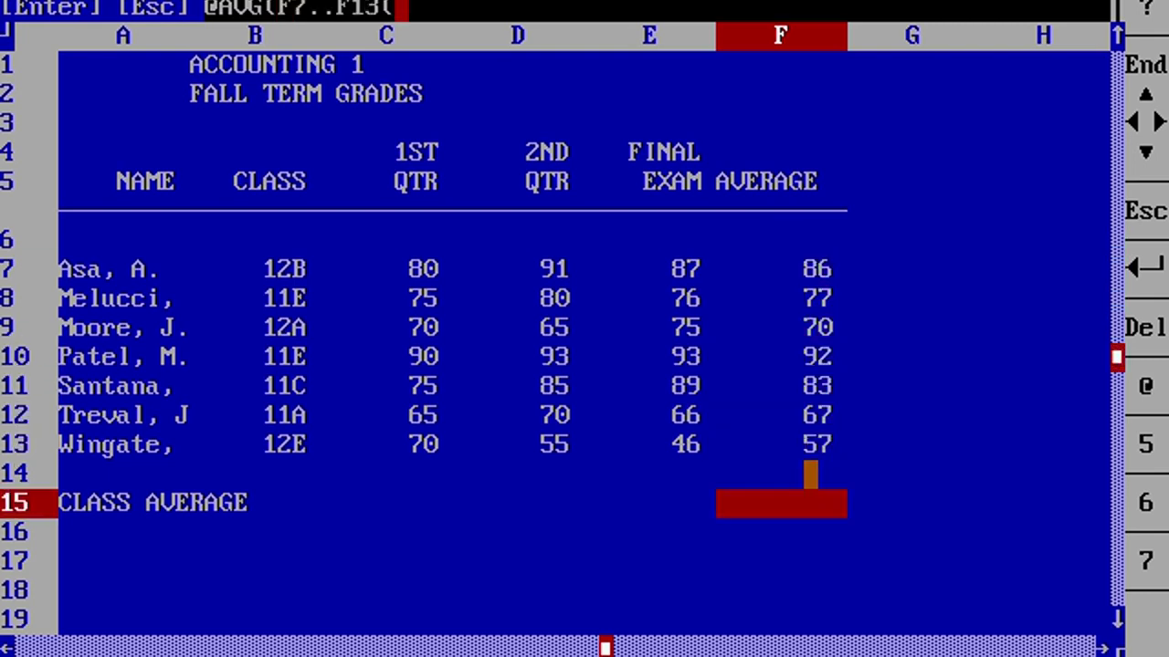
key(BackSpace)
text())
key(Down)
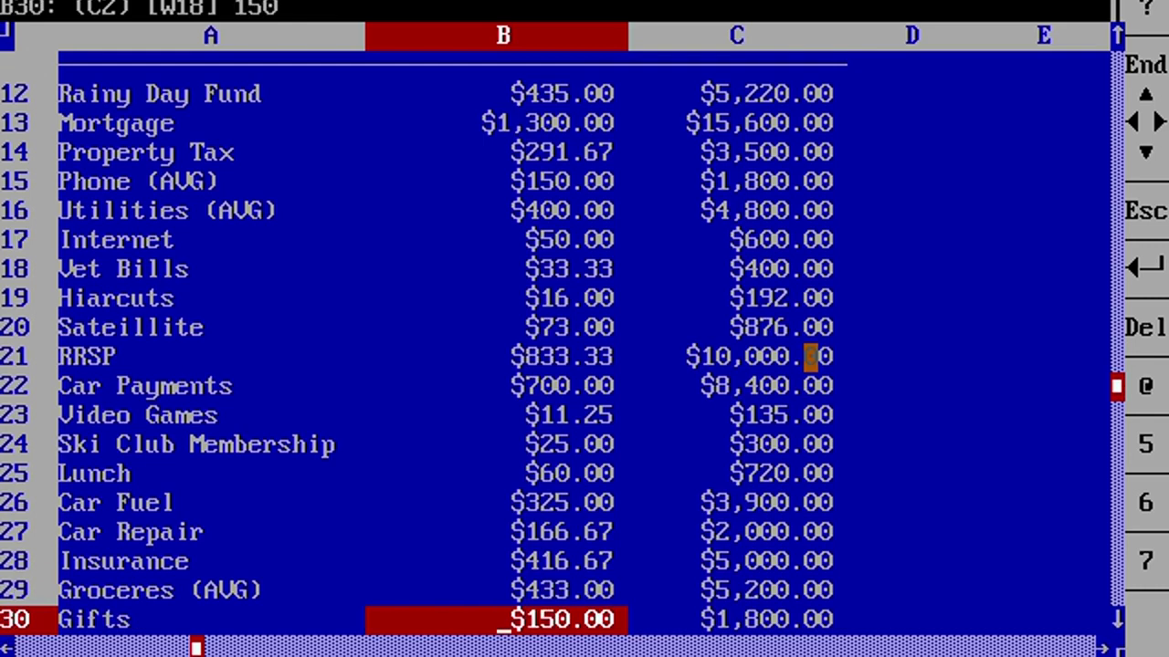
Step: Label cell A39 of the budget sheet as Number Of Expences
key(Down)
key(Down)
key(Down)
key(Down)
key(Down)
key(Down)
key(Down)
key(Down)
key(Down)
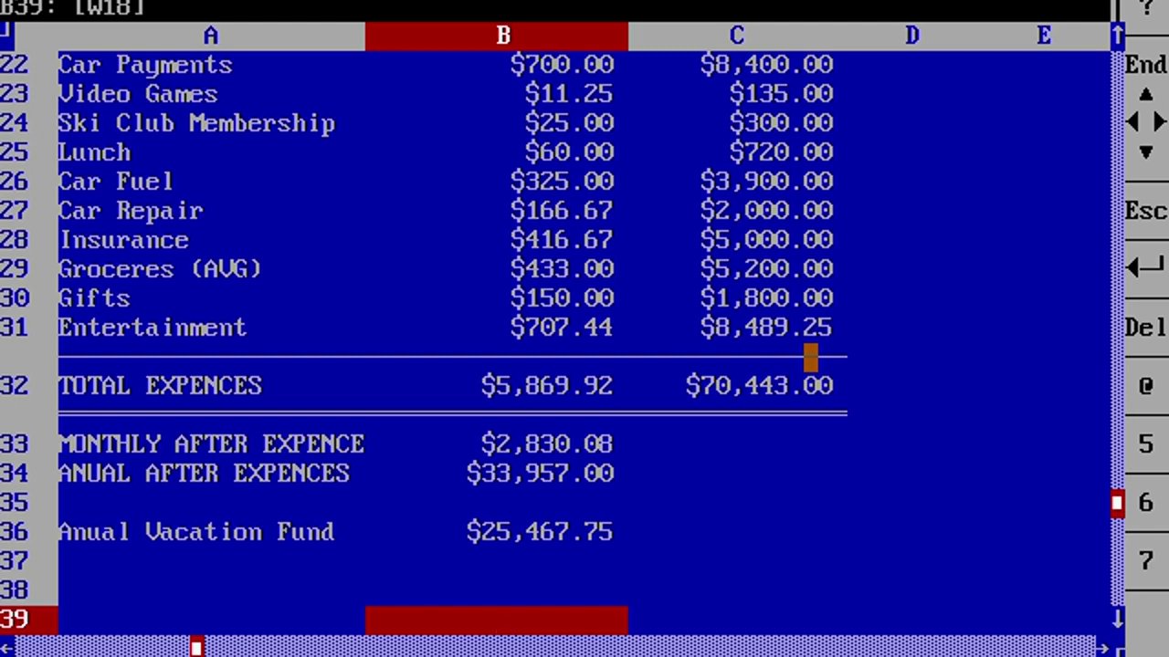
key(Left)
text(Number Of Exp)
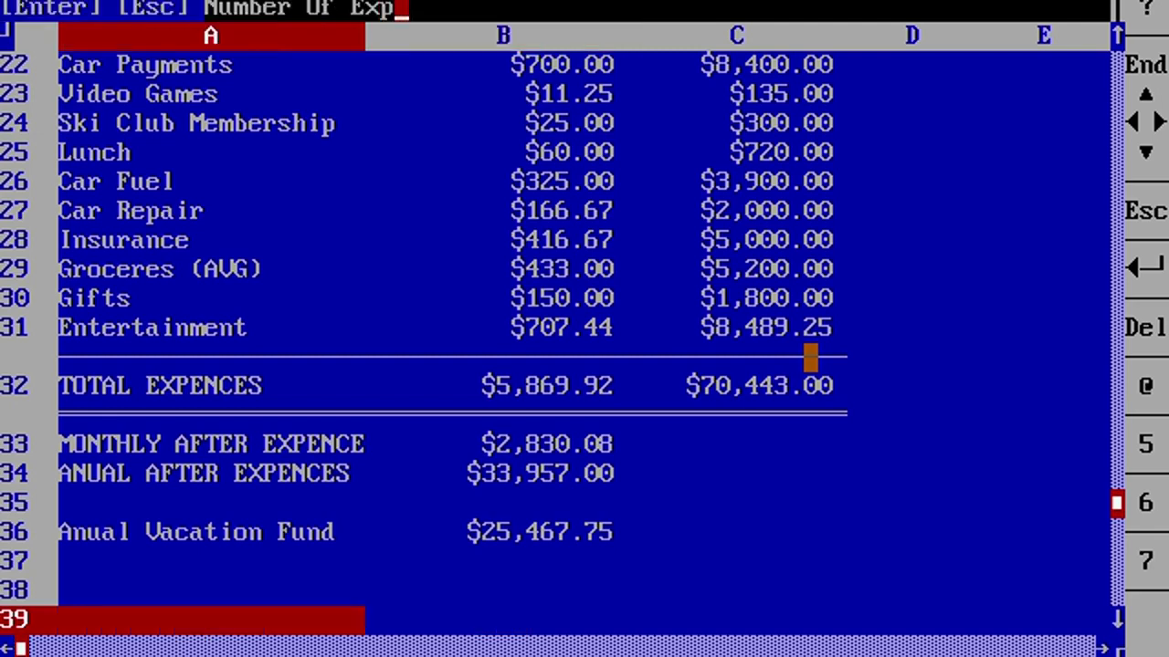
text(ences)
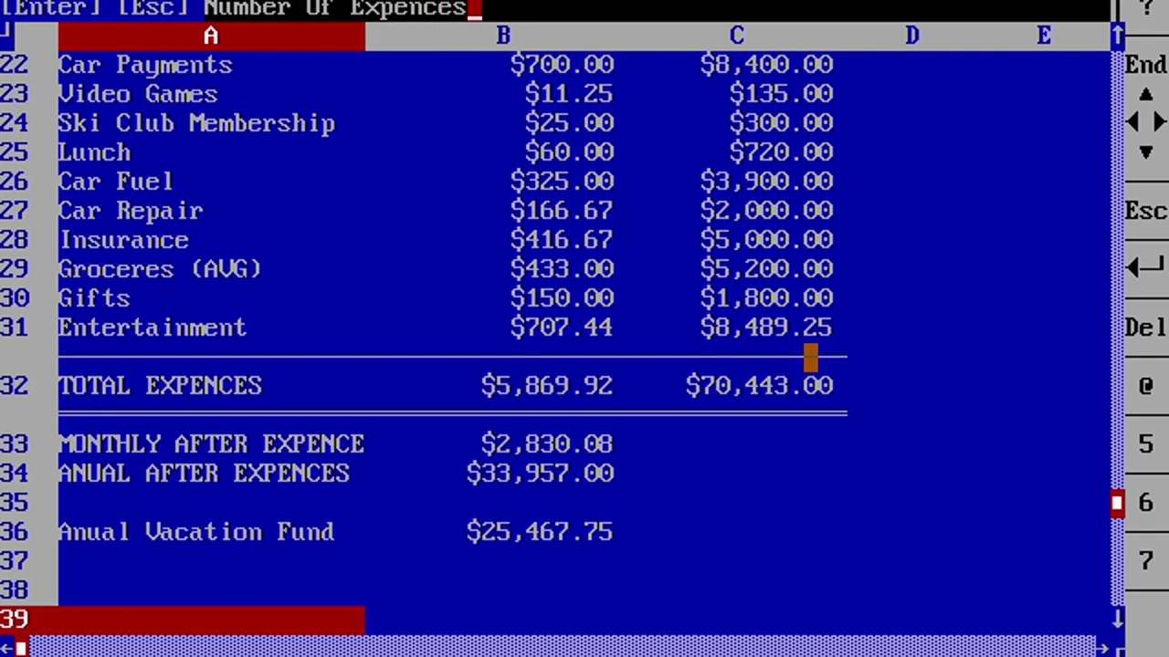
key(Right)
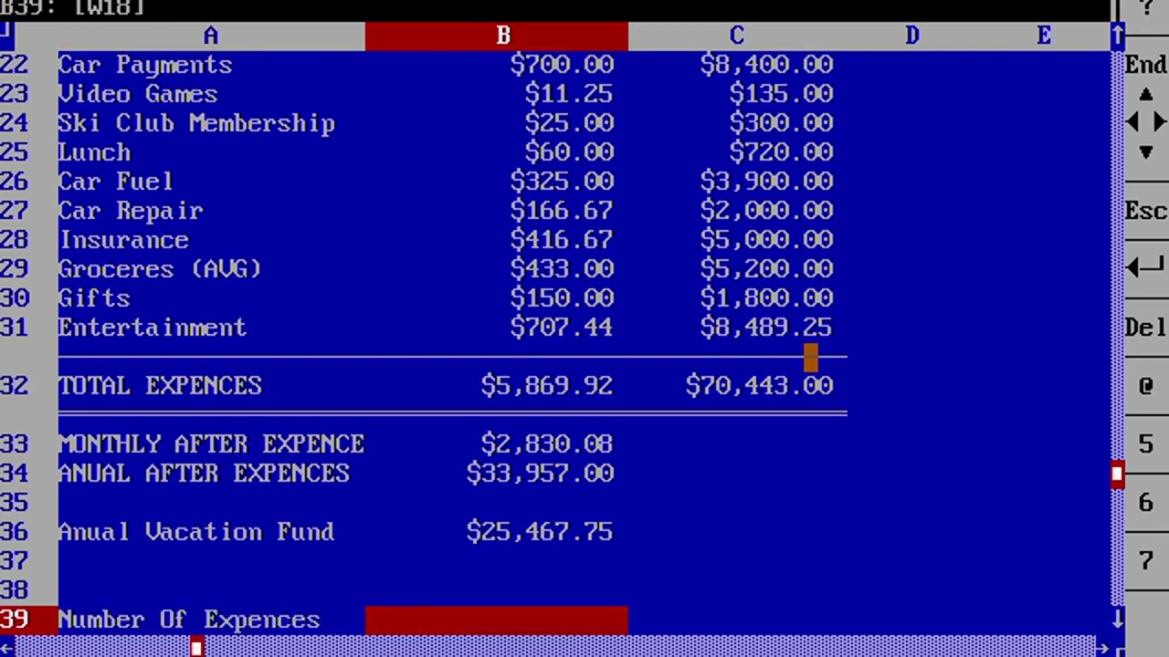
text(@)
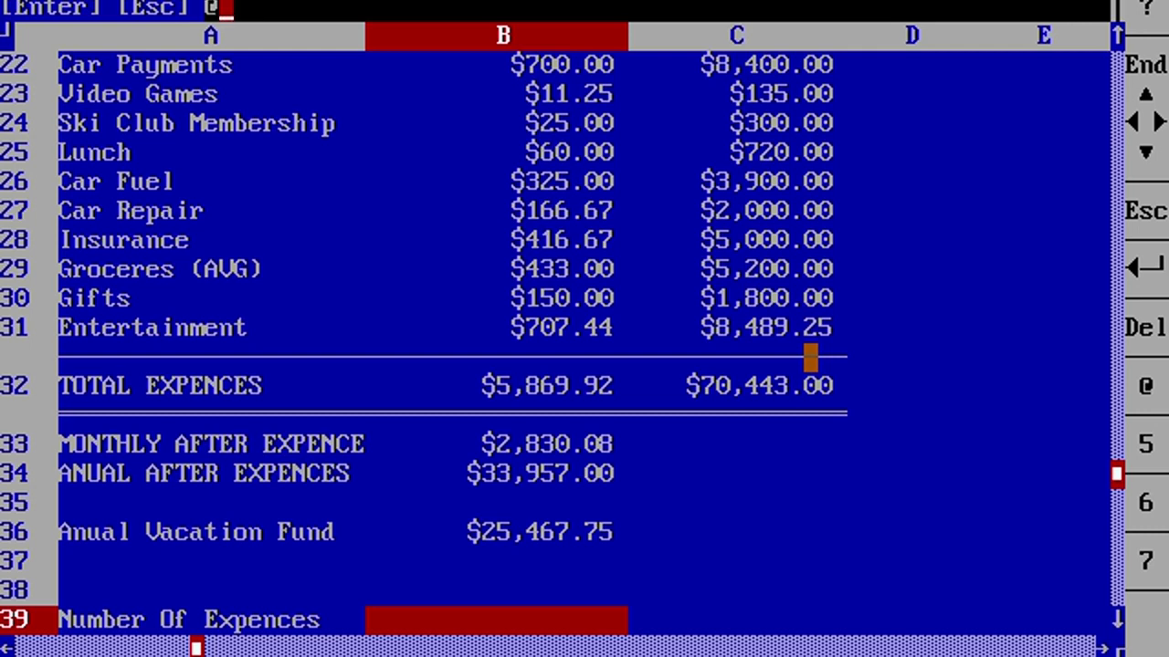
text(COUNT)
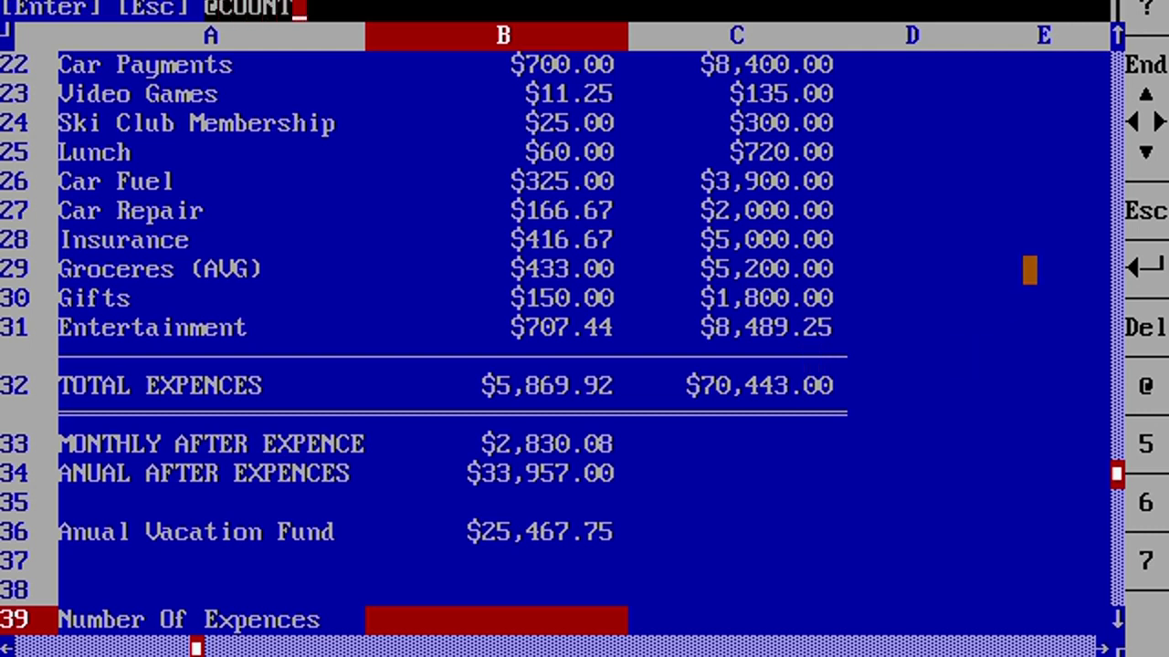
text(()
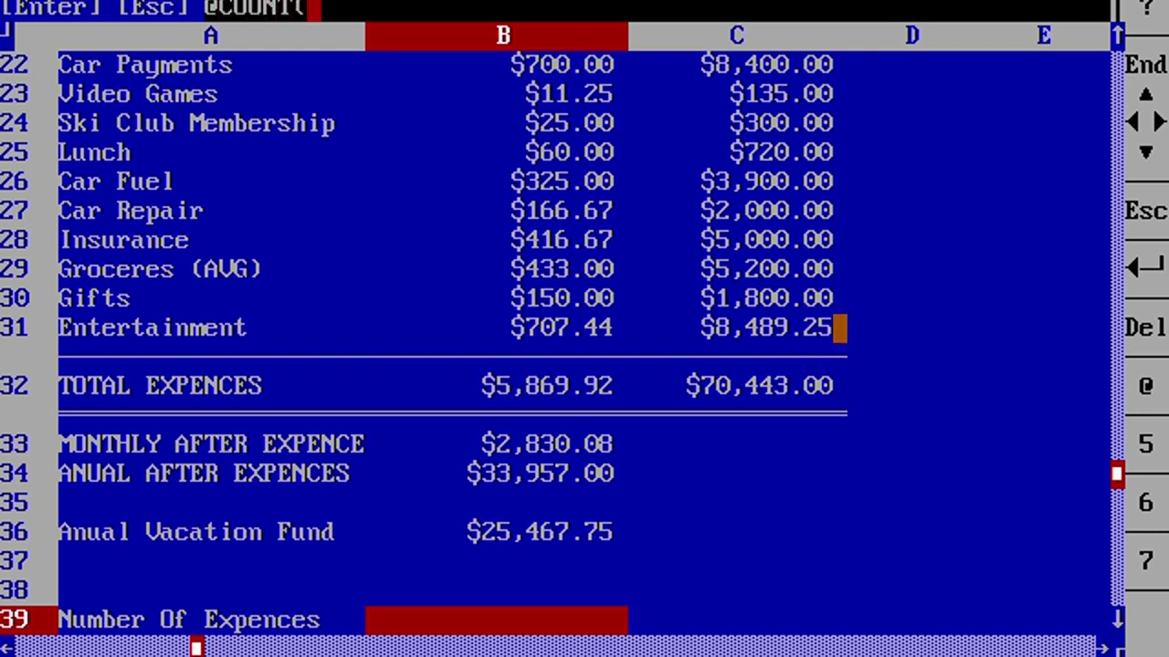
drag(717, 329, 782, 533)
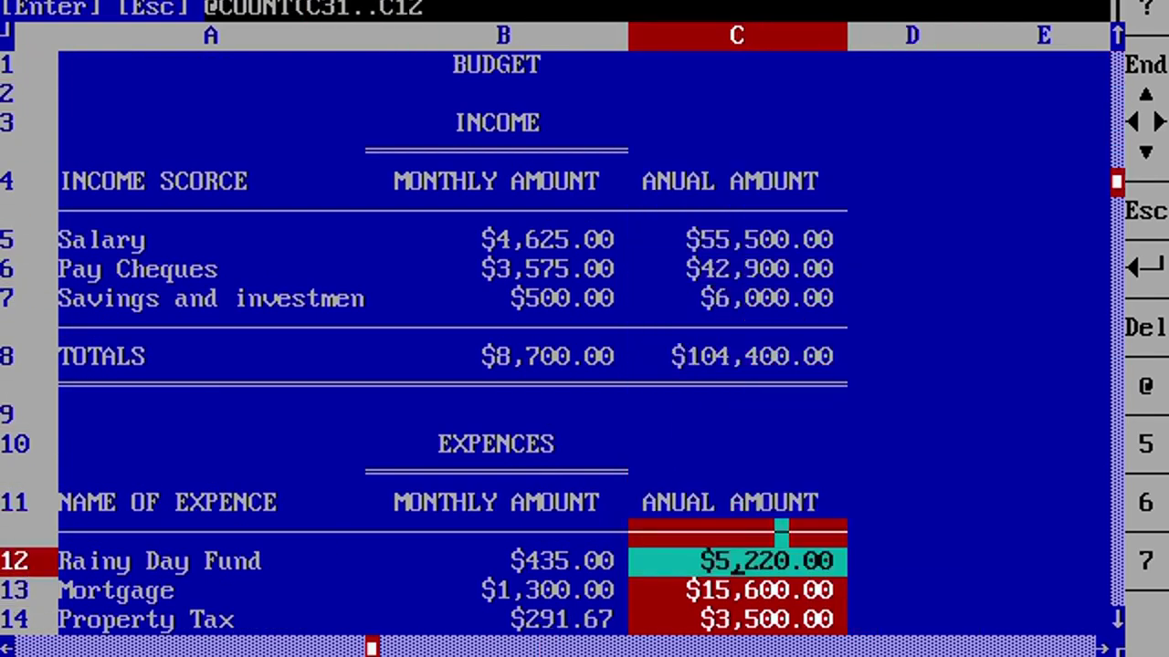
text())
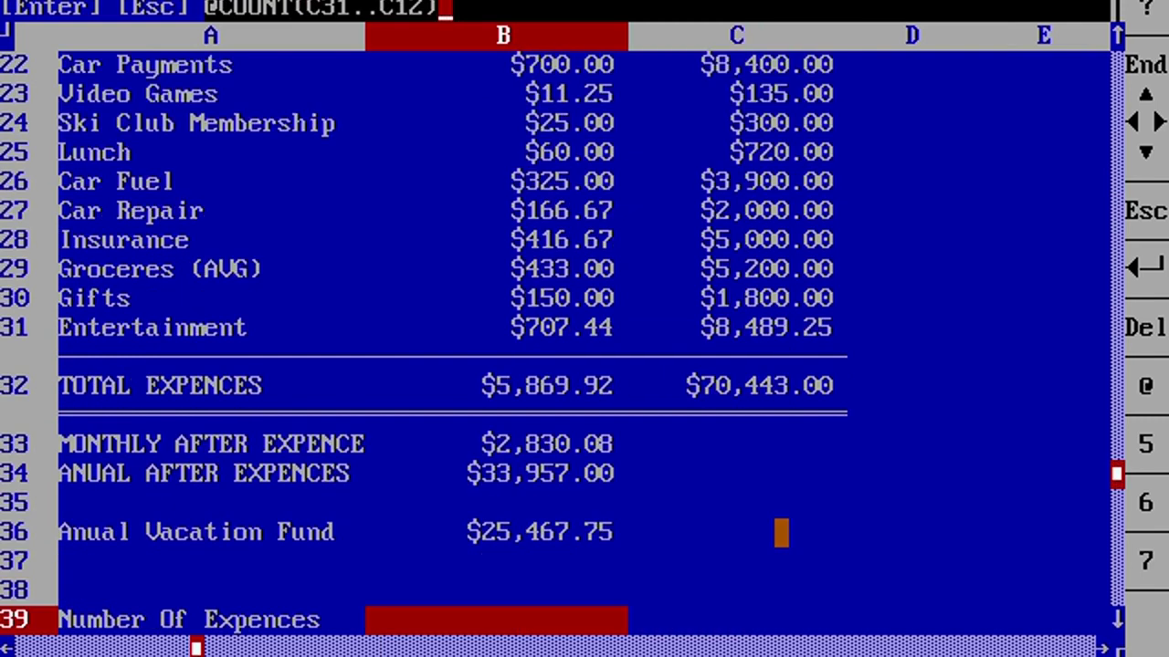
key(Right)
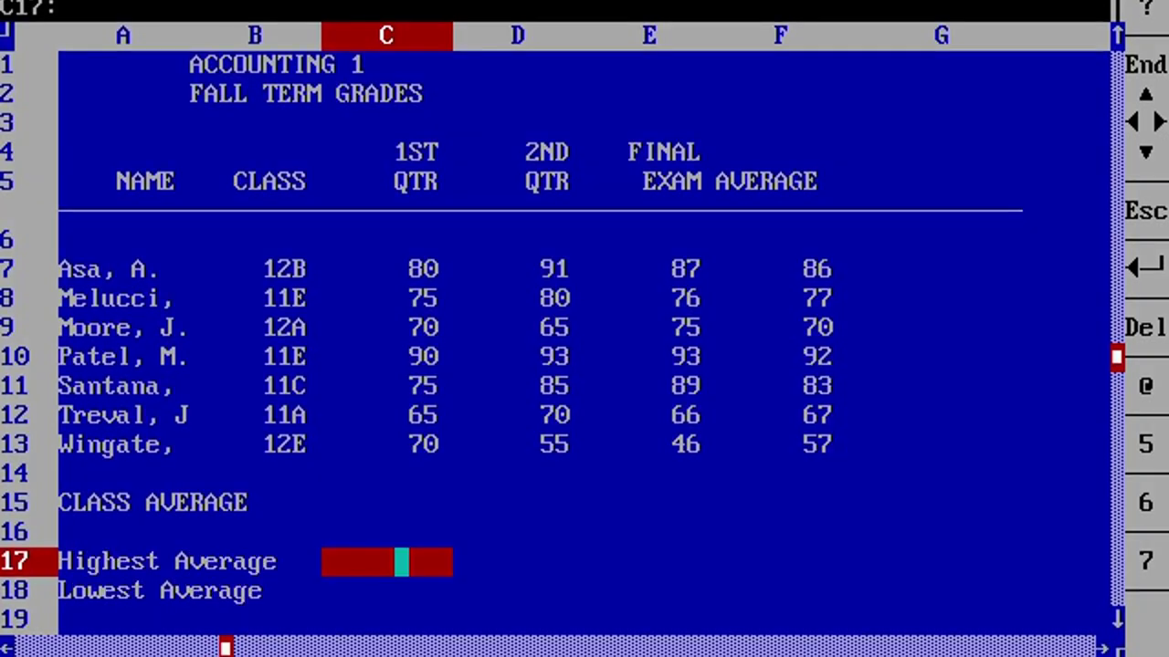
text(@)
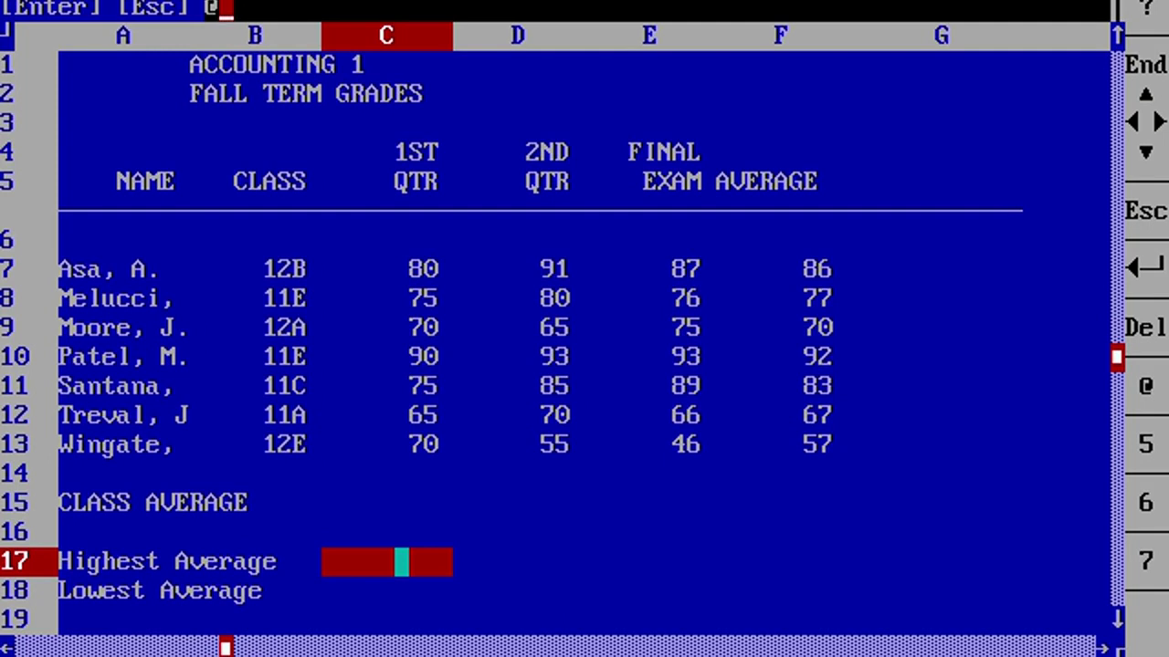
text(ma)
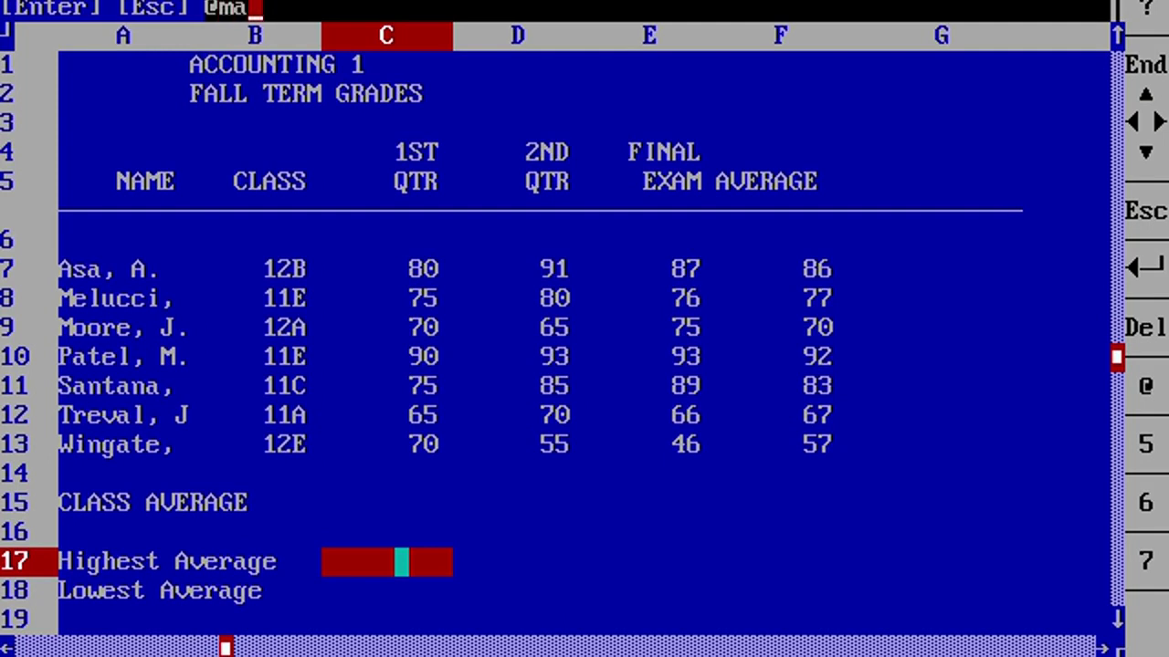
text(x()
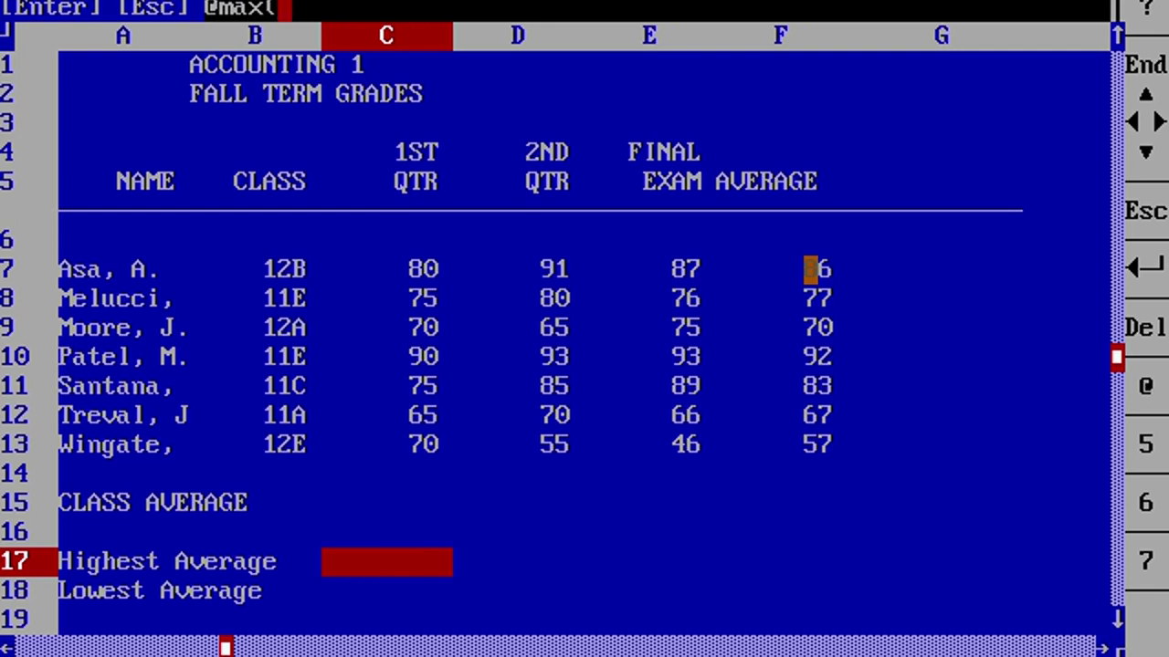
drag(795, 269, 824, 445)
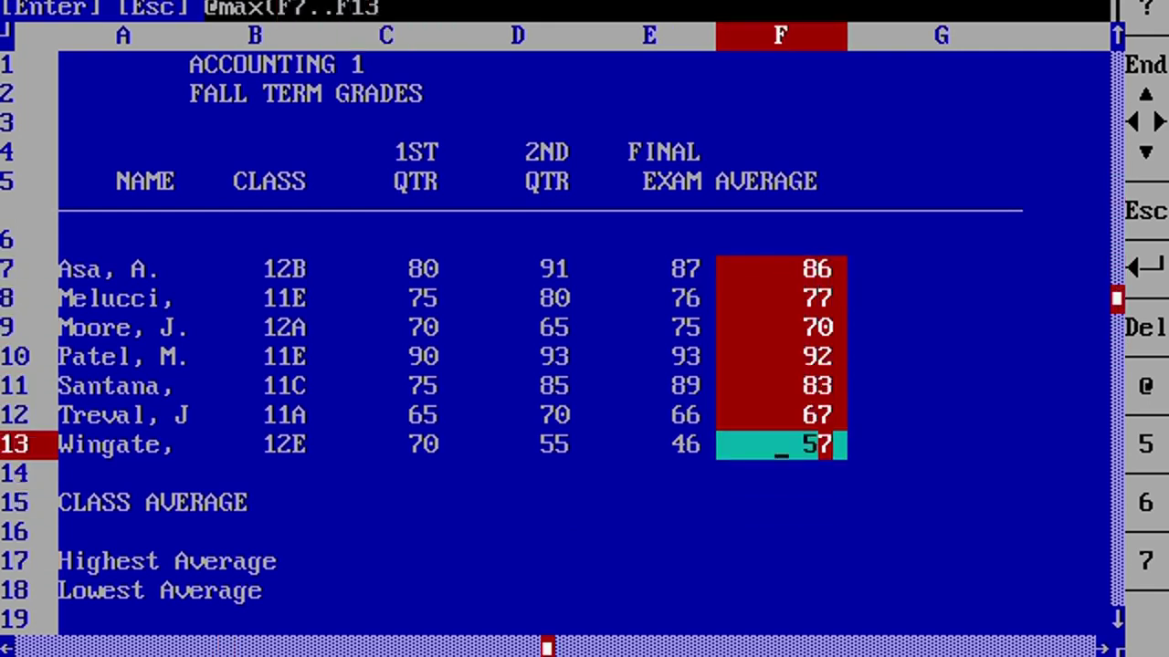
text())
key(Down)
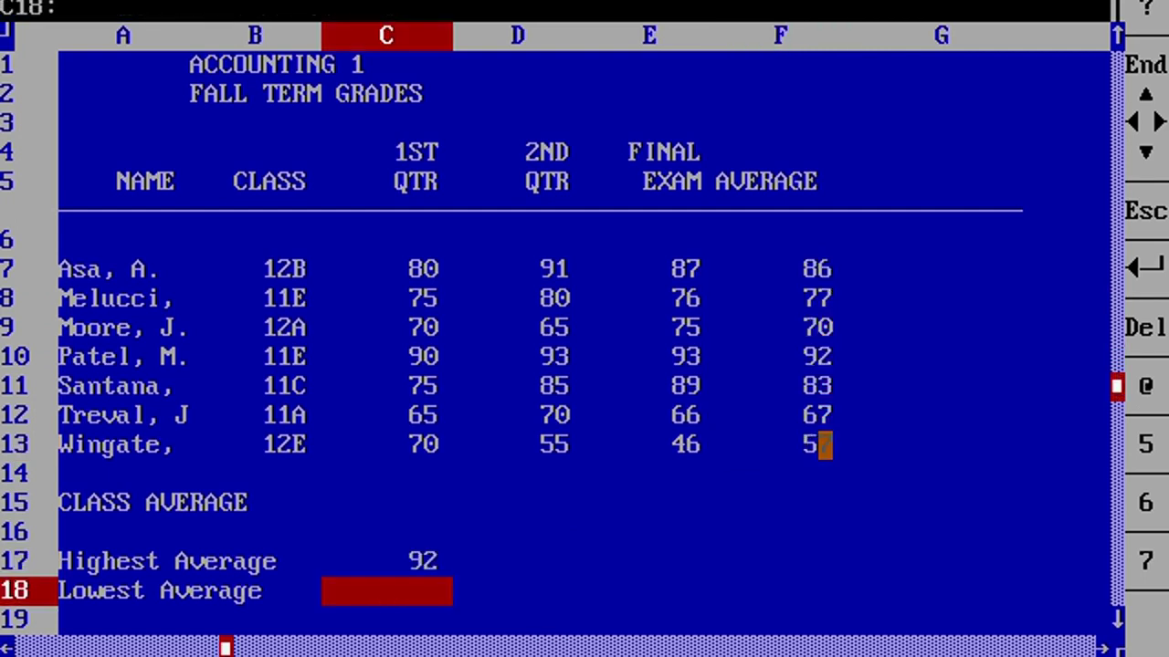
text(@)
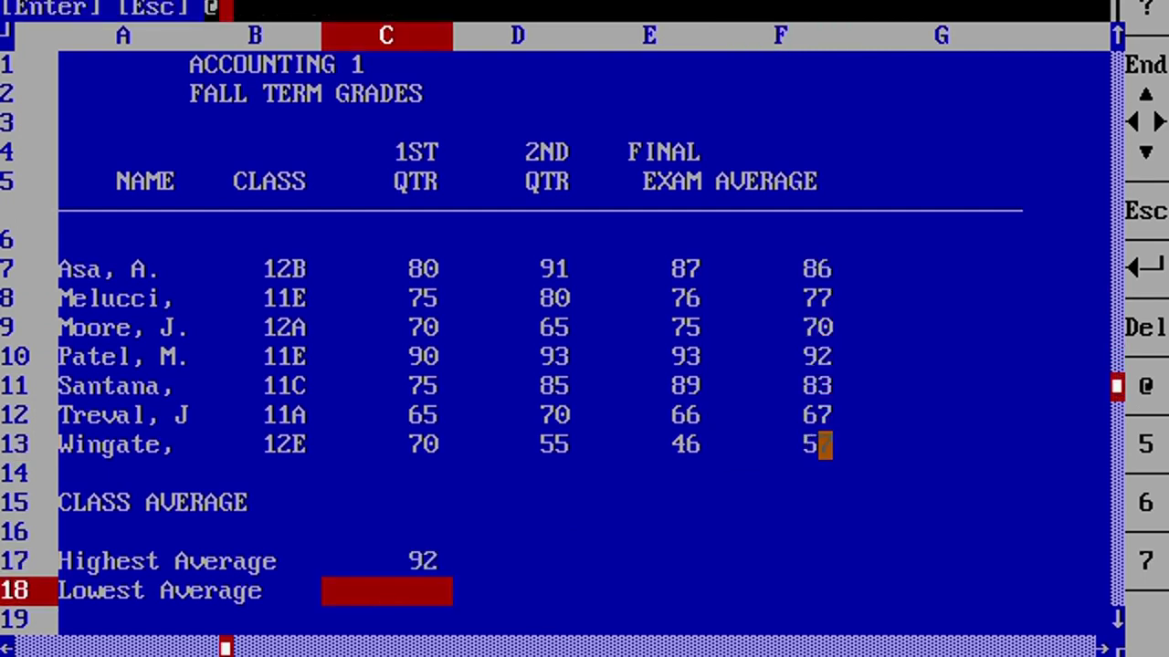
text(min)
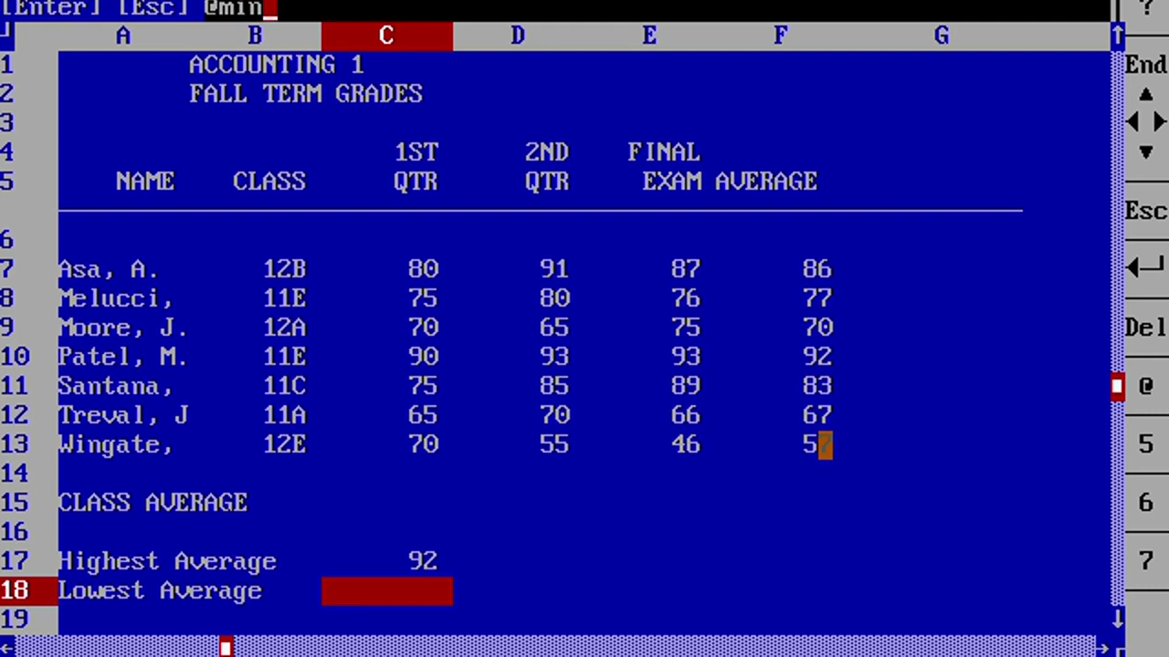
text(()
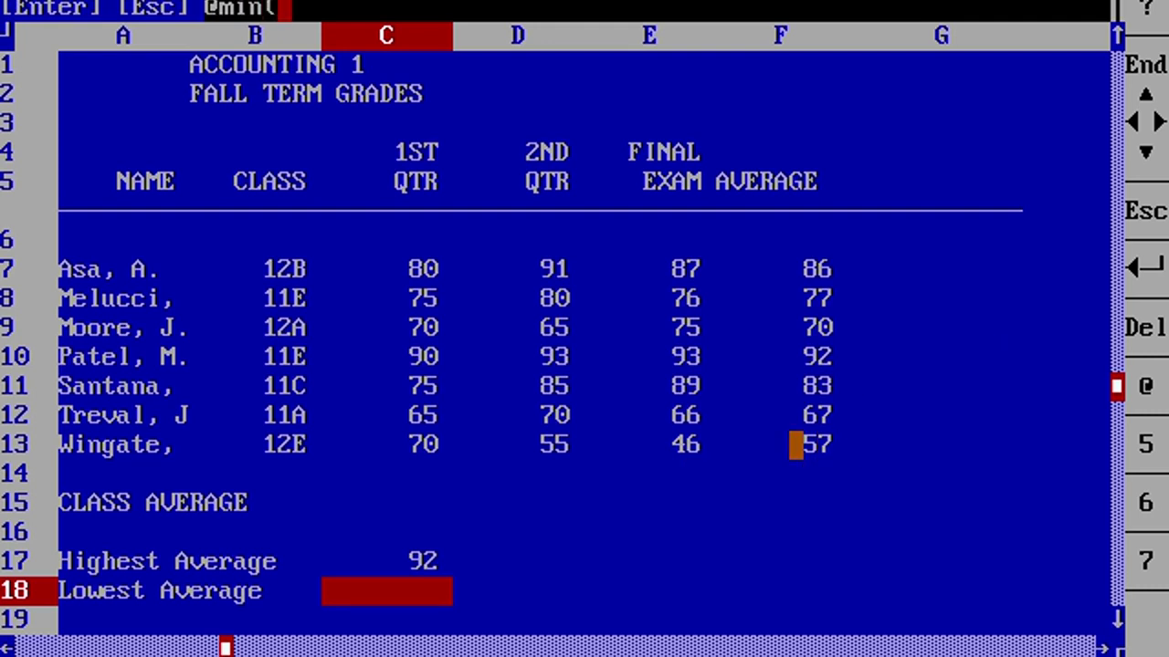
drag(796, 446, 825, 269)
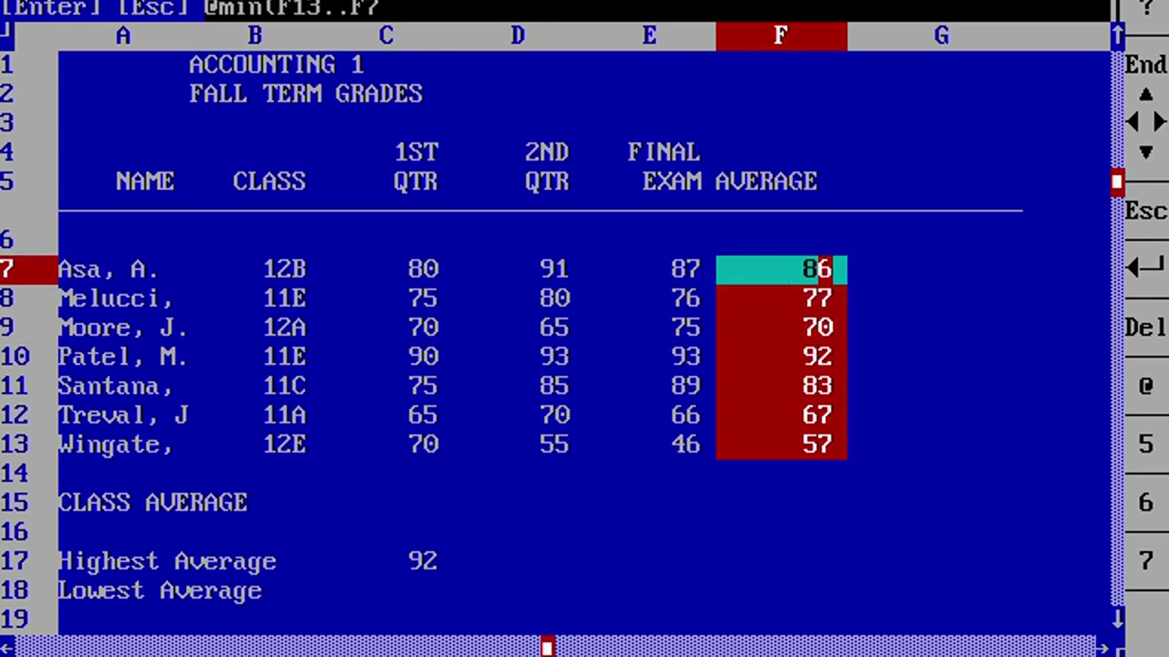
text())
key(Right)
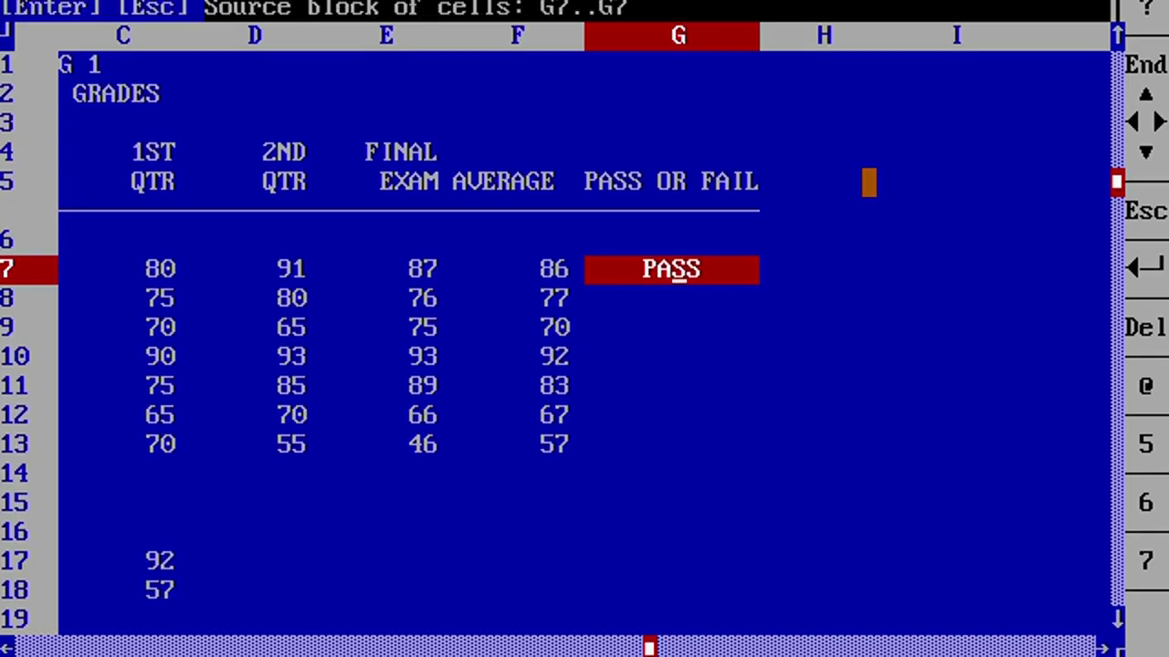
Step: Copy the PASS OR FAIL formula from G7 into G8..G13 for the remaining students
key(Down)
key(Up)
key(Return)
key(Down)
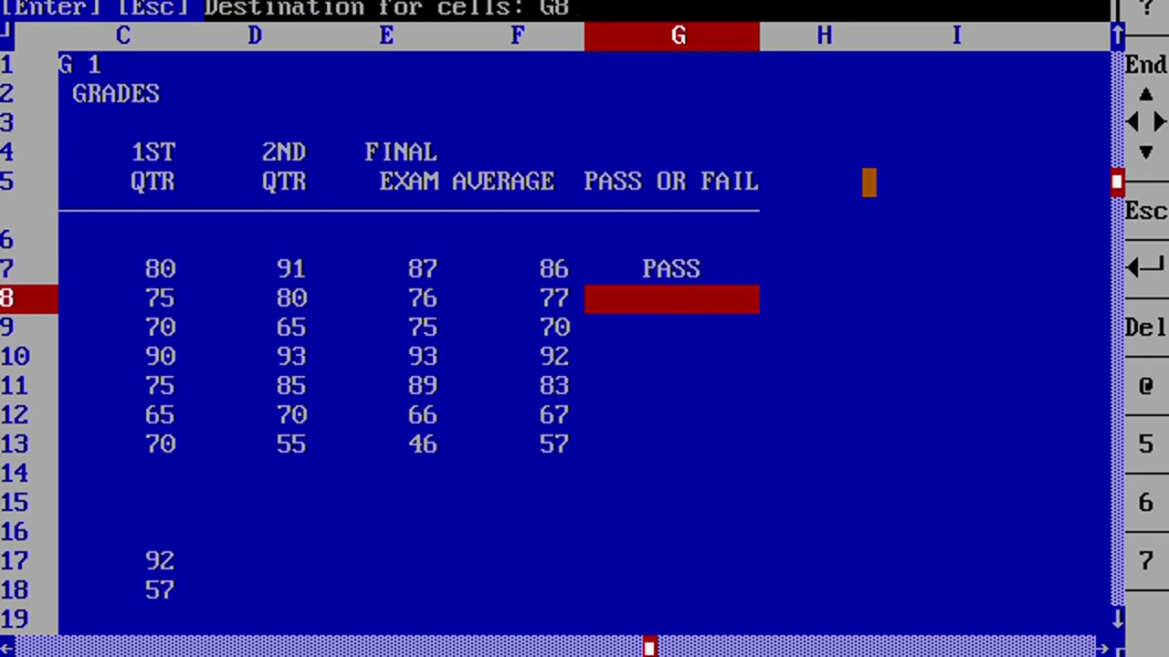
drag(650, 300, 650, 445)
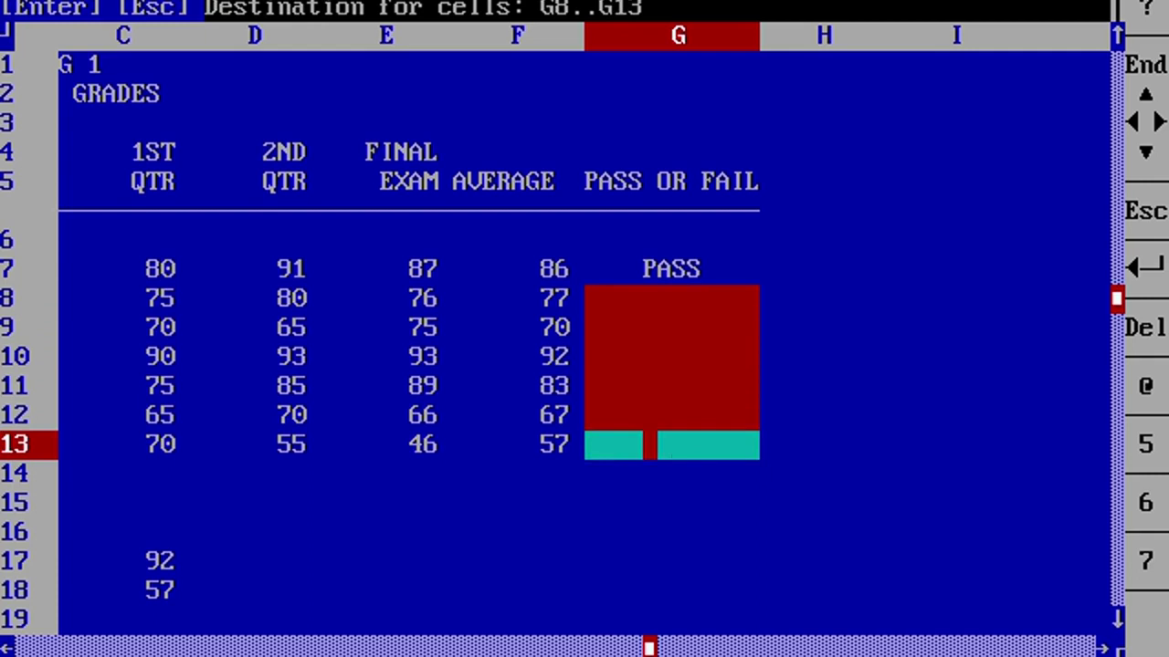
key(Return)
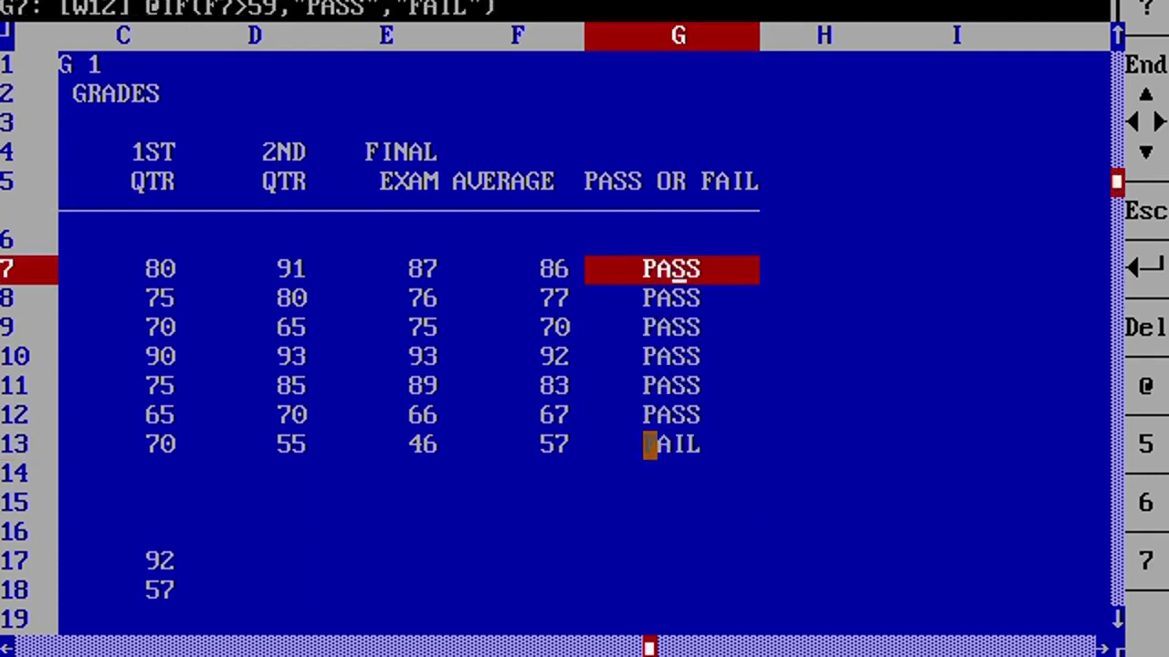
click(781, 416)
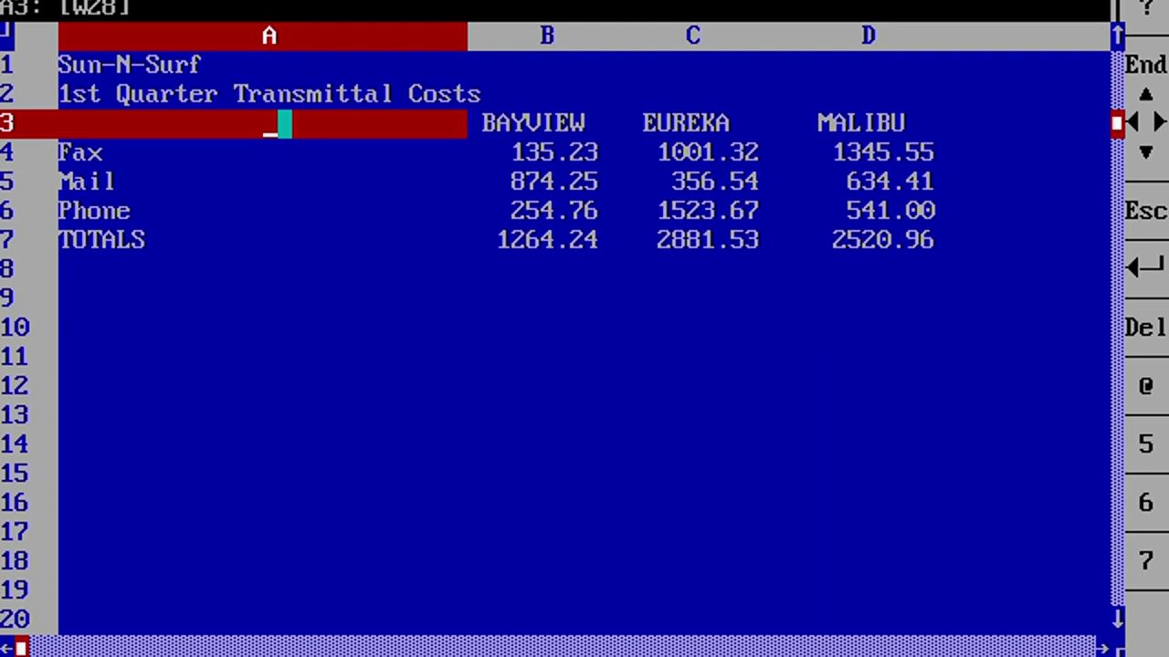
Step: Draw a single line along the bottom of heading row A3..F3 in the transmittal costs sheet
drag(285, 123, 840, 123)
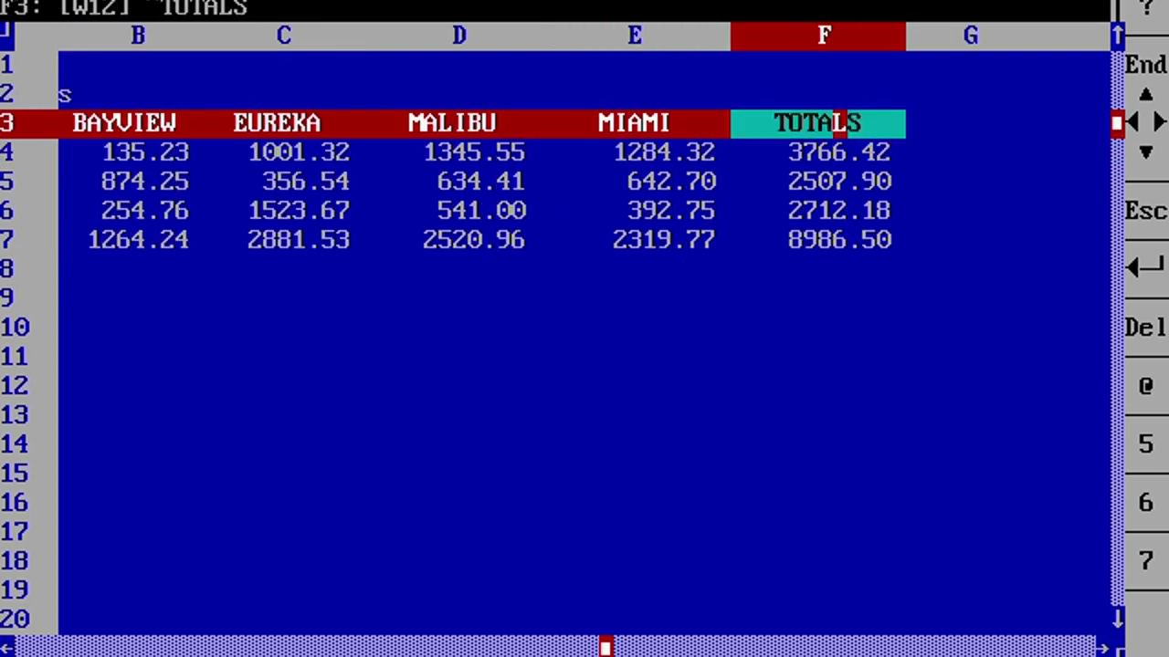
key(slash)
key(s)
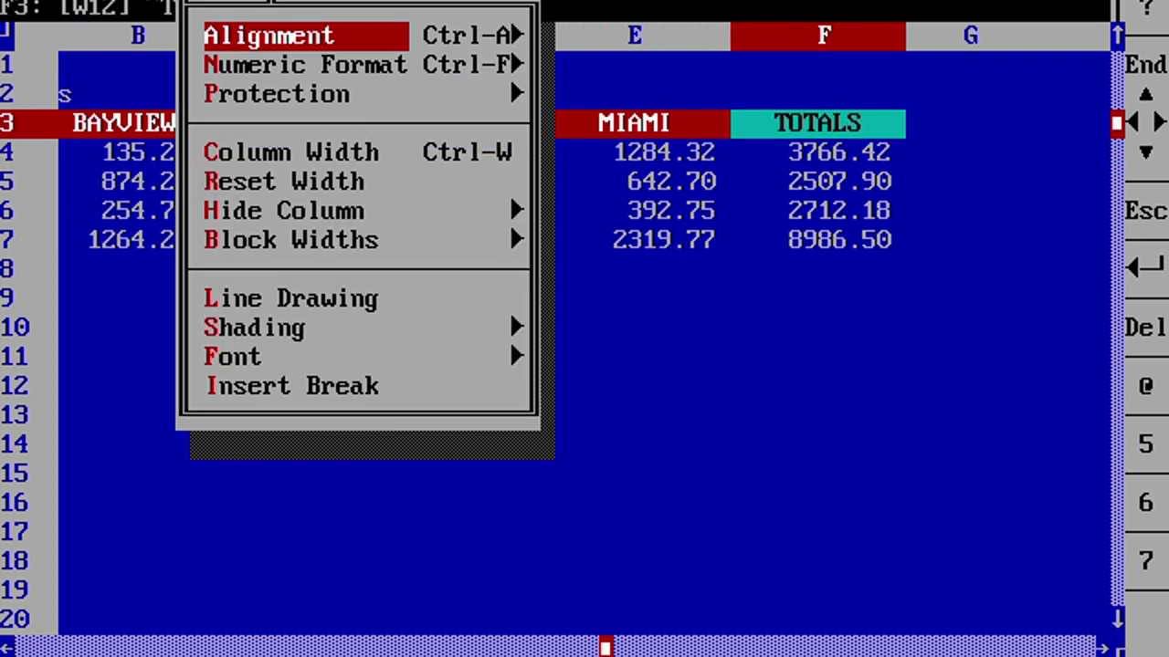
click(271, 298)
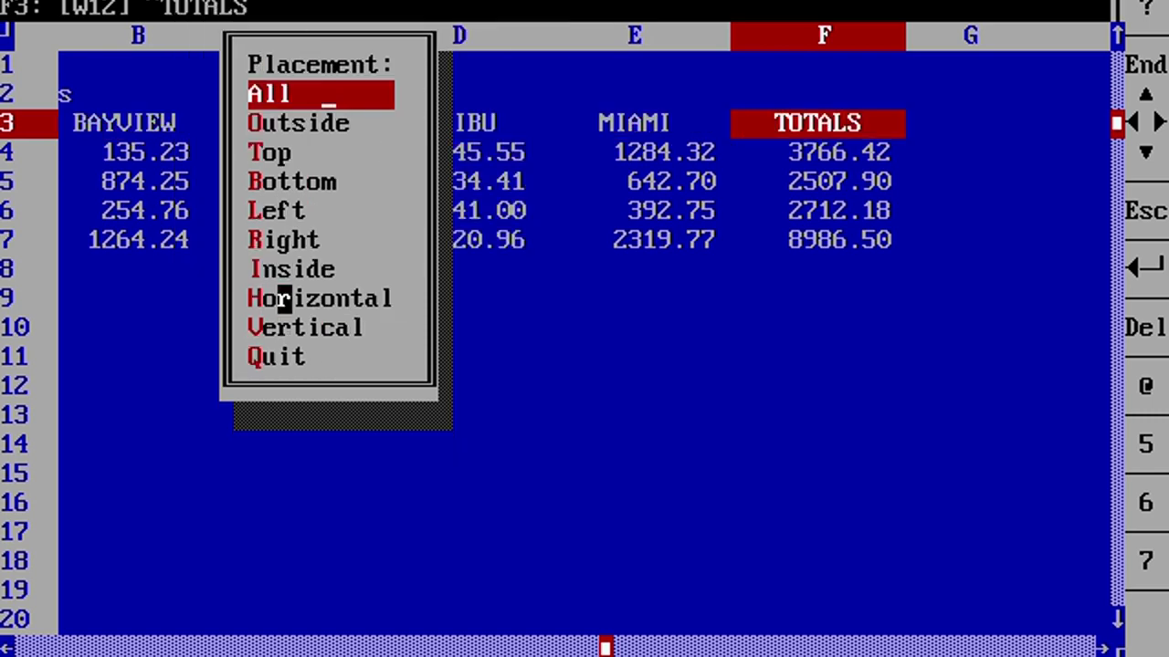
click(316, 182)
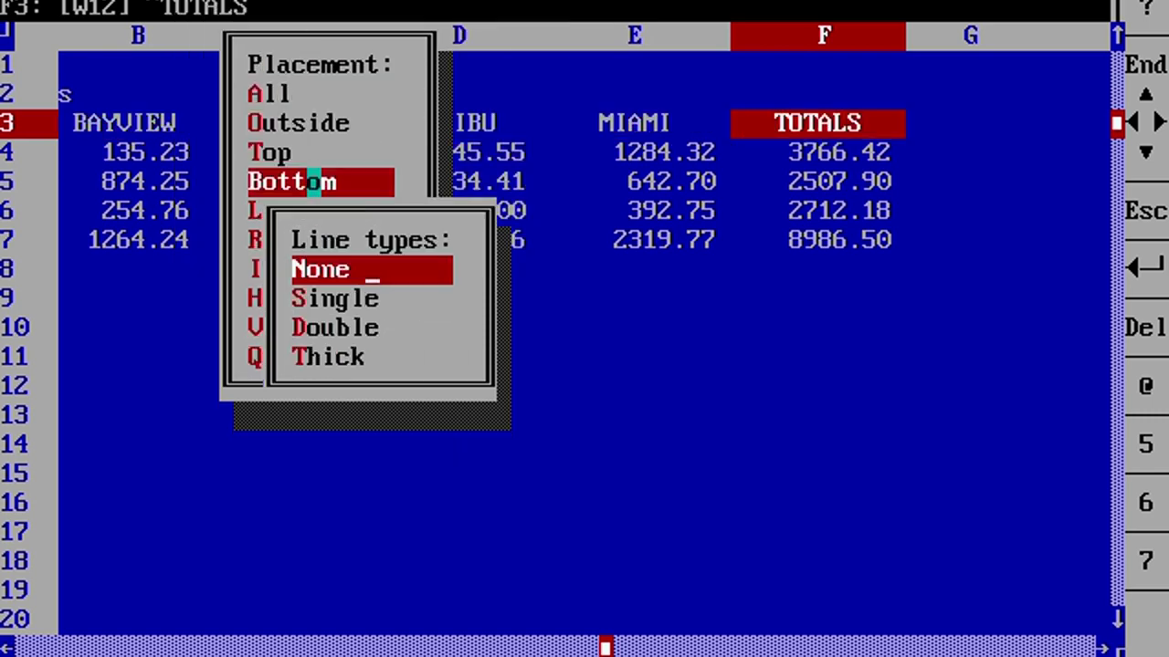
click(313, 298)
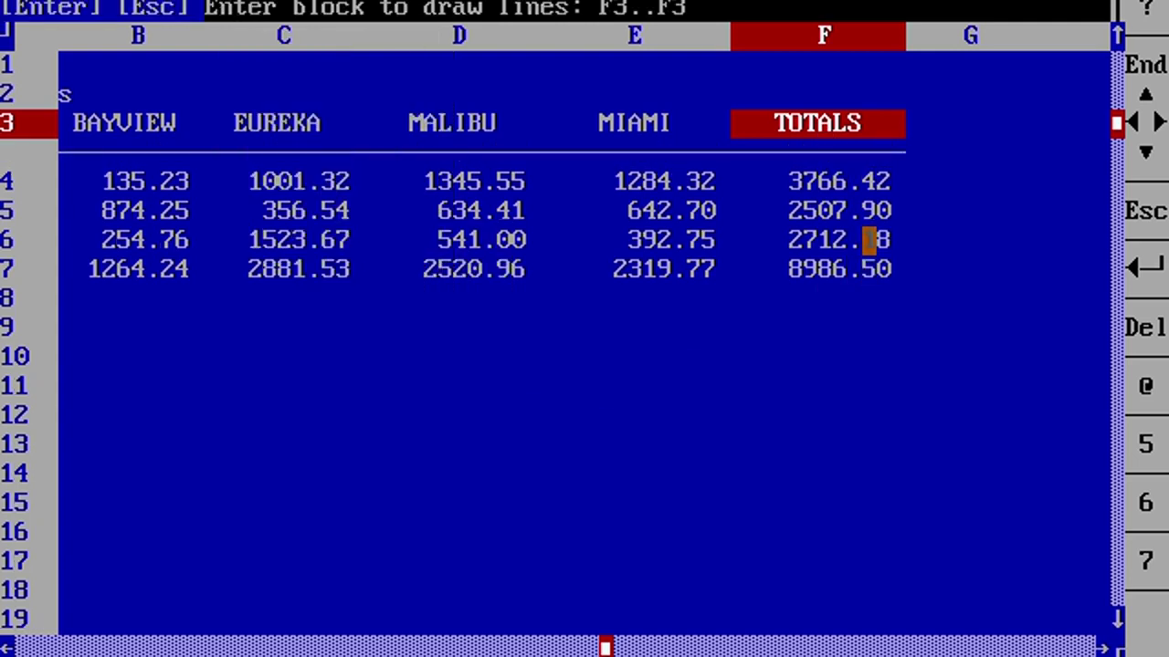
Step: Draw a single line along the bottom of the Phone row, row 6, above the totals
drag(862, 240, 37, 297)
drag(269, 310, 270, 252)
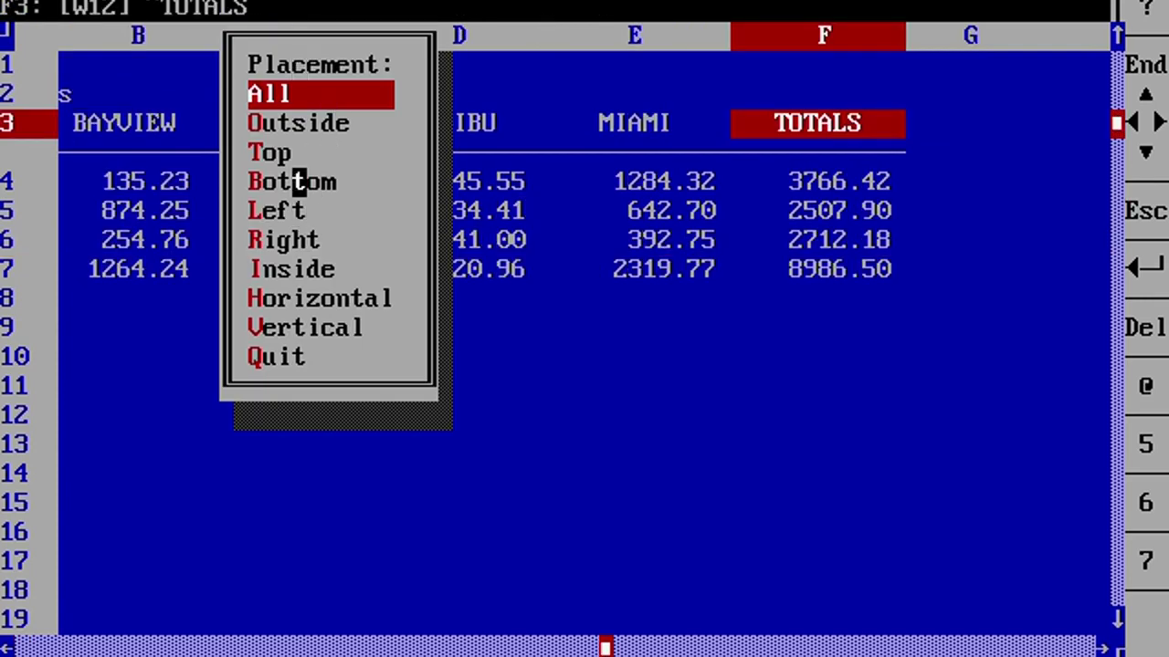
click(297, 182)
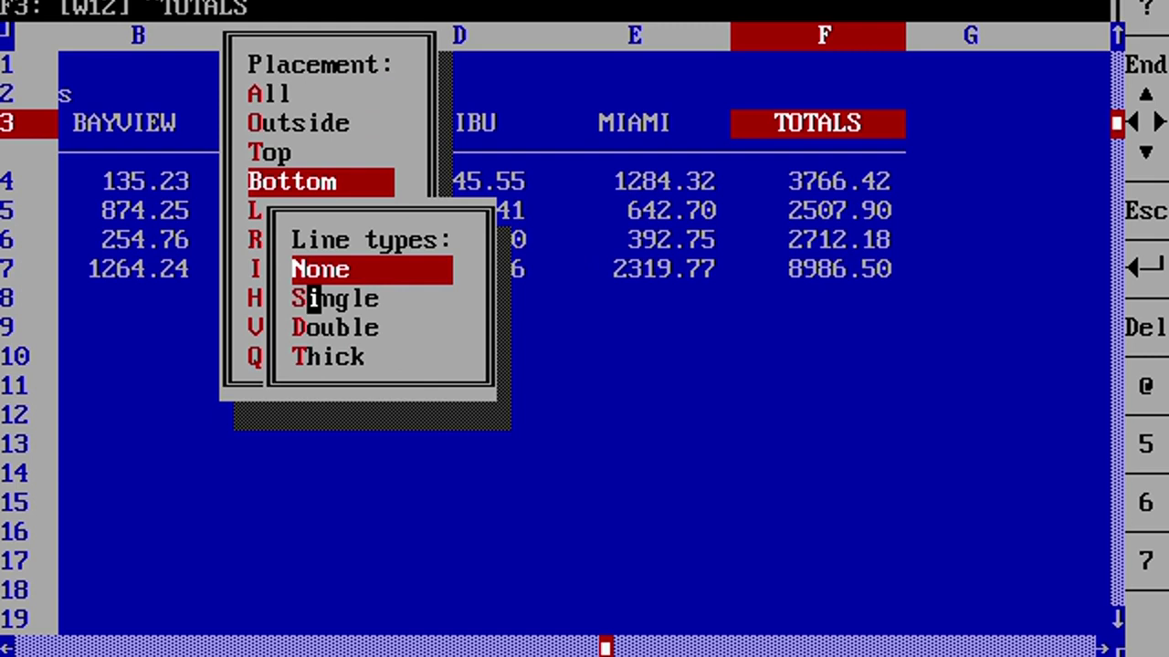
click(310, 298)
key(Escape)
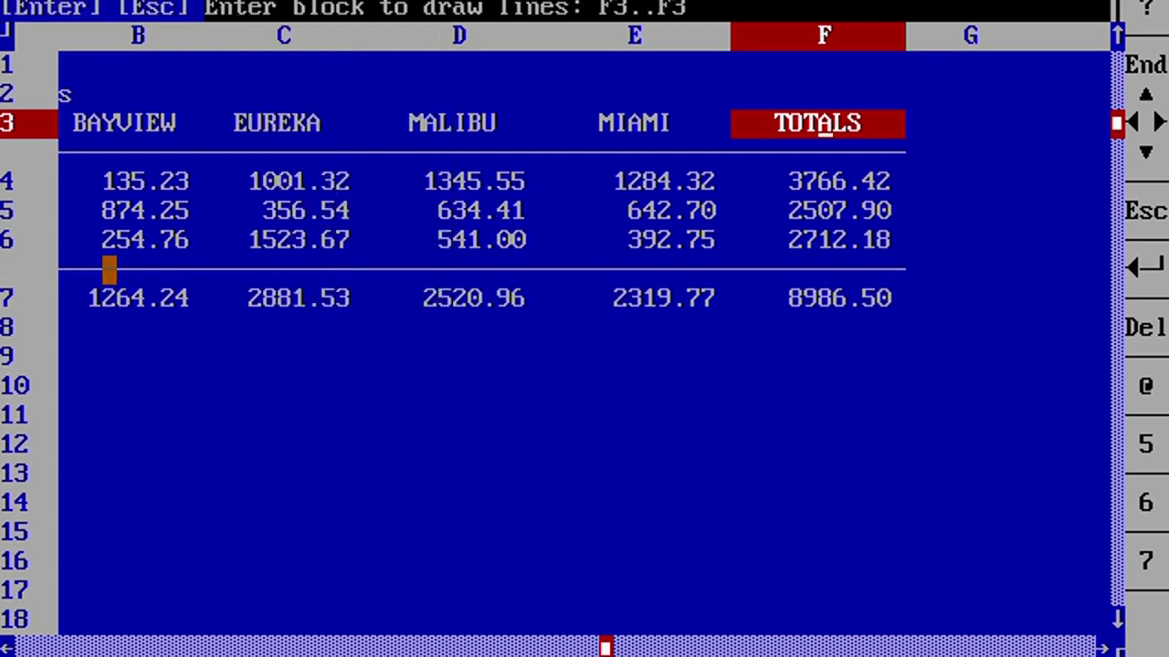
Step: Draw a double line along the bottom of the totals block B7..F7
drag(109, 268, 781, 266)
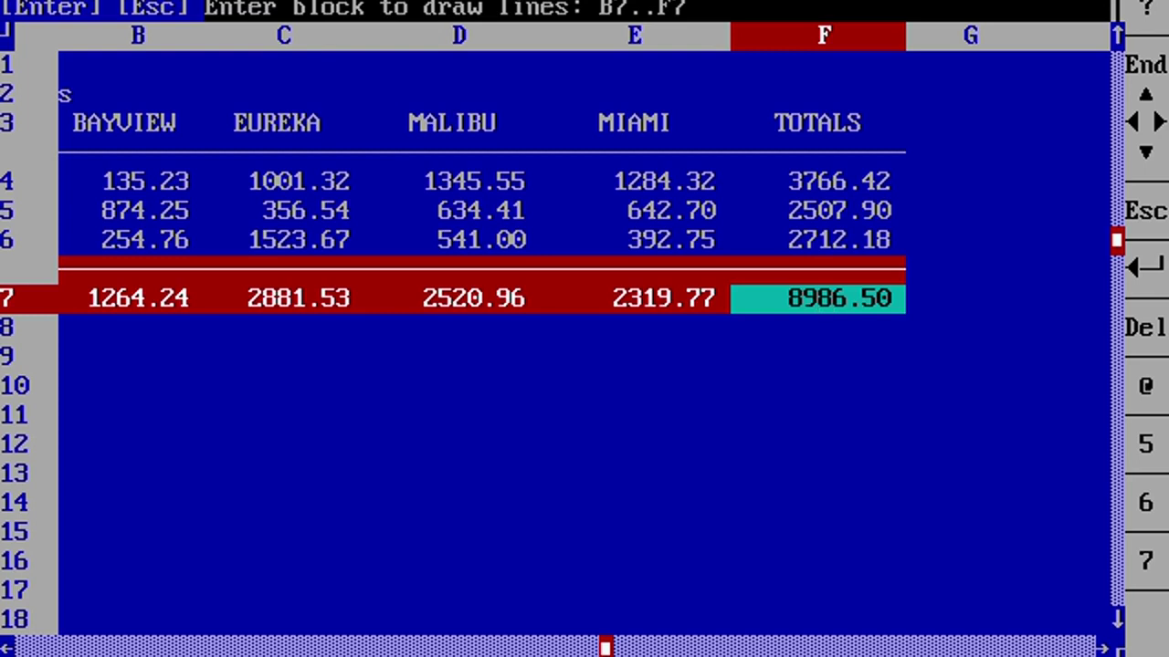
key(Return)
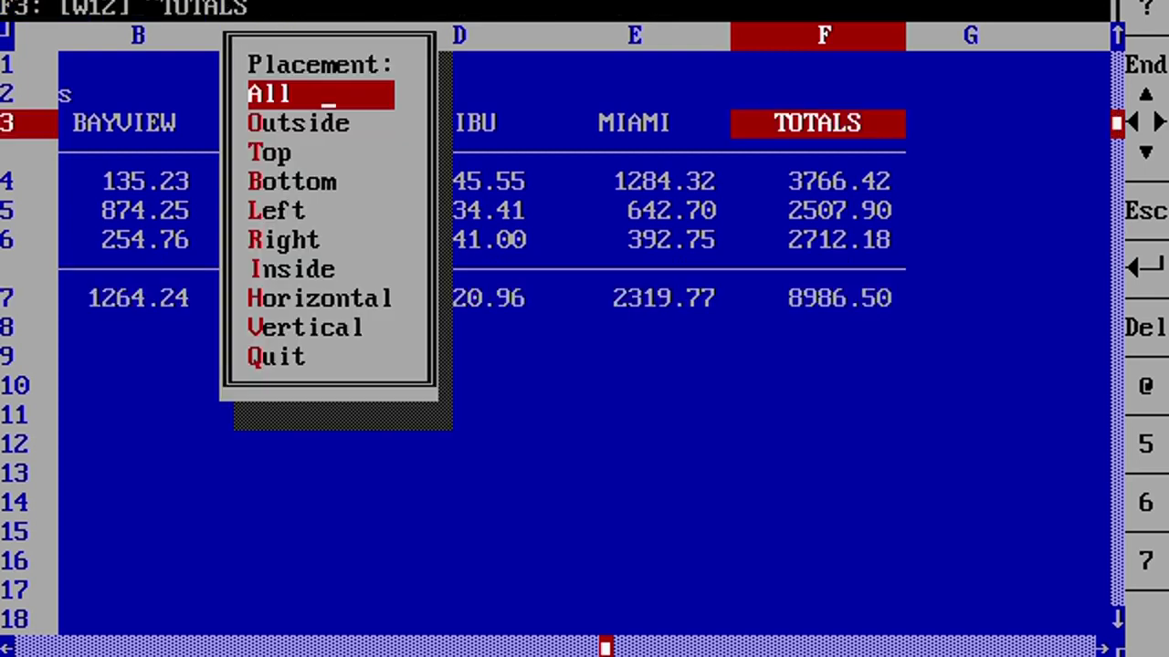
click(298, 181)
click(358, 329)
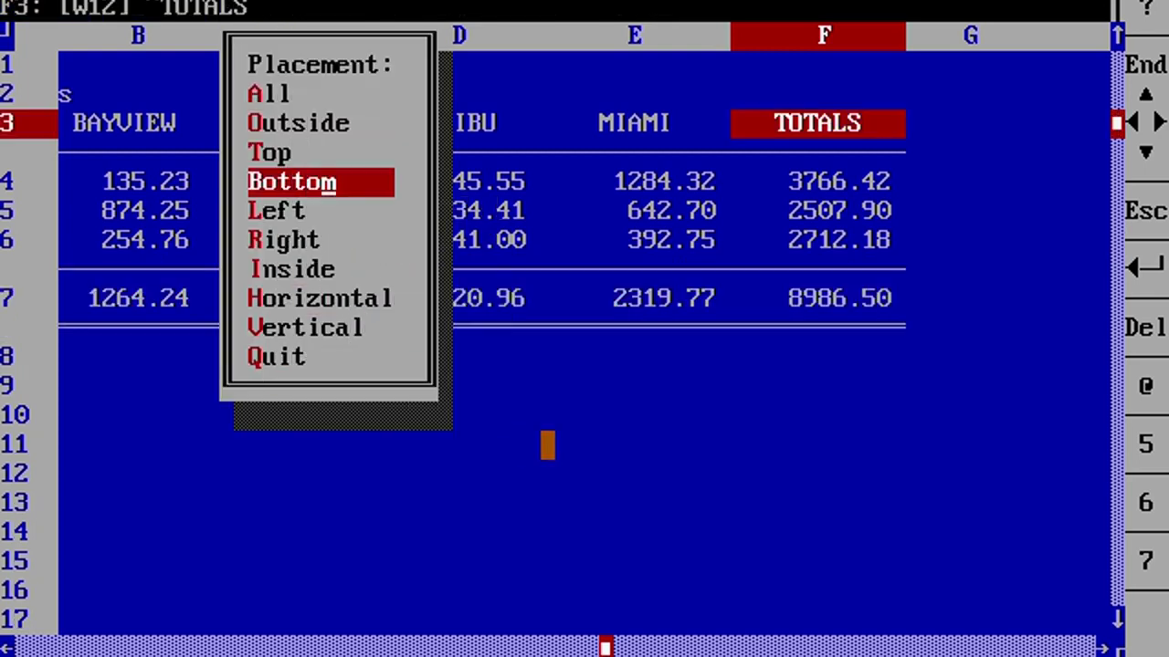
key(Escape)
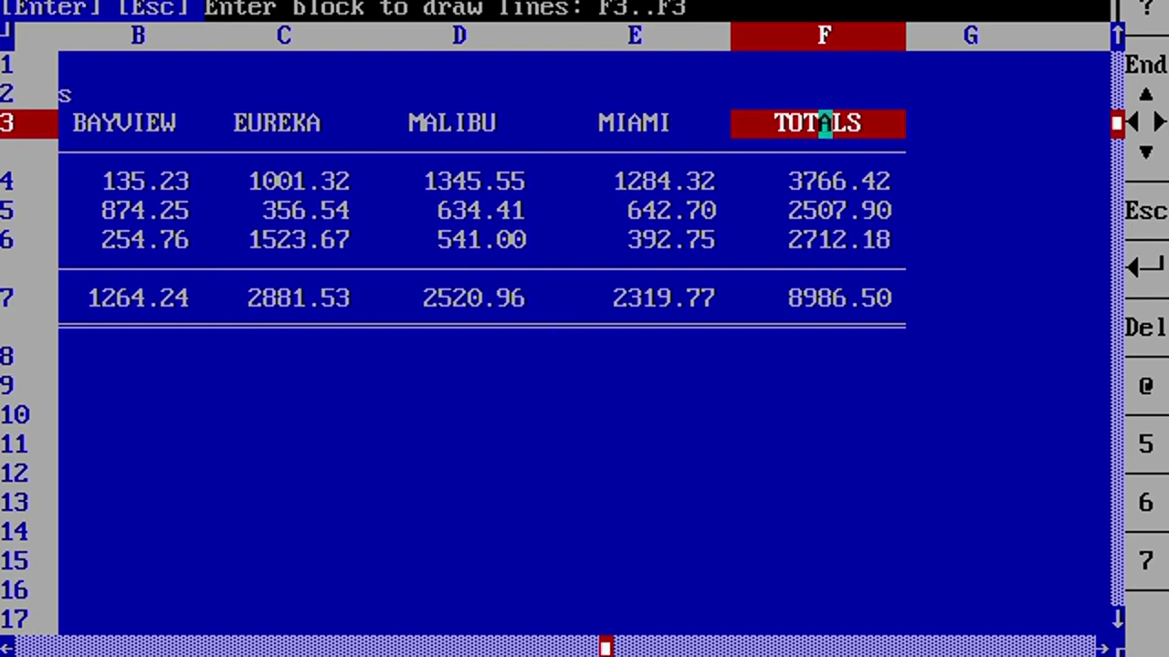
click(647, 123)
key(Escape)
key(Escape)
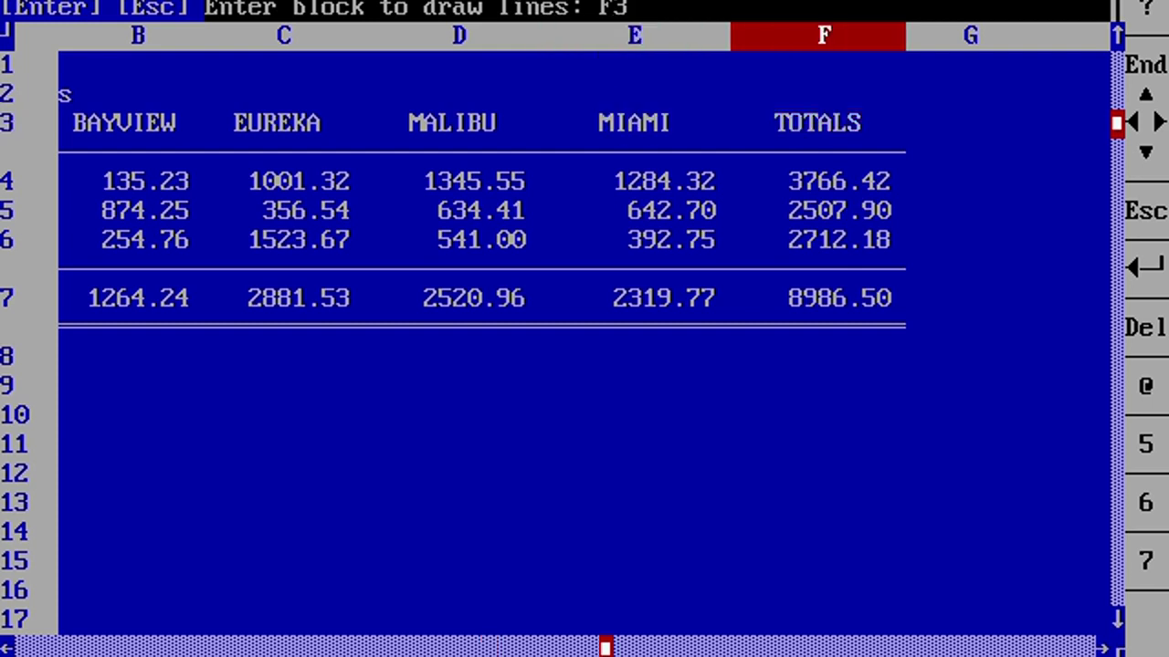
key(Escape)
Step: Left-align the location headings in block A3..F3 of the transmittal costs sheet
click(639, 122)
click(137, 179)
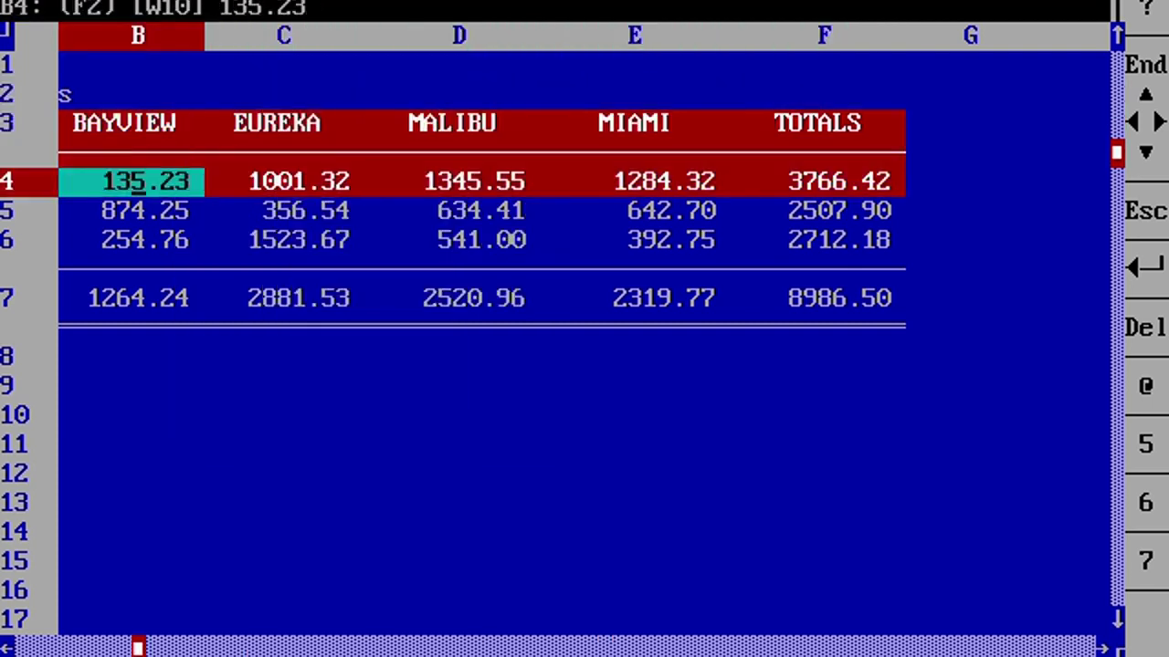
key(Up)
key(Left)
click(300, 151)
click(242, 124)
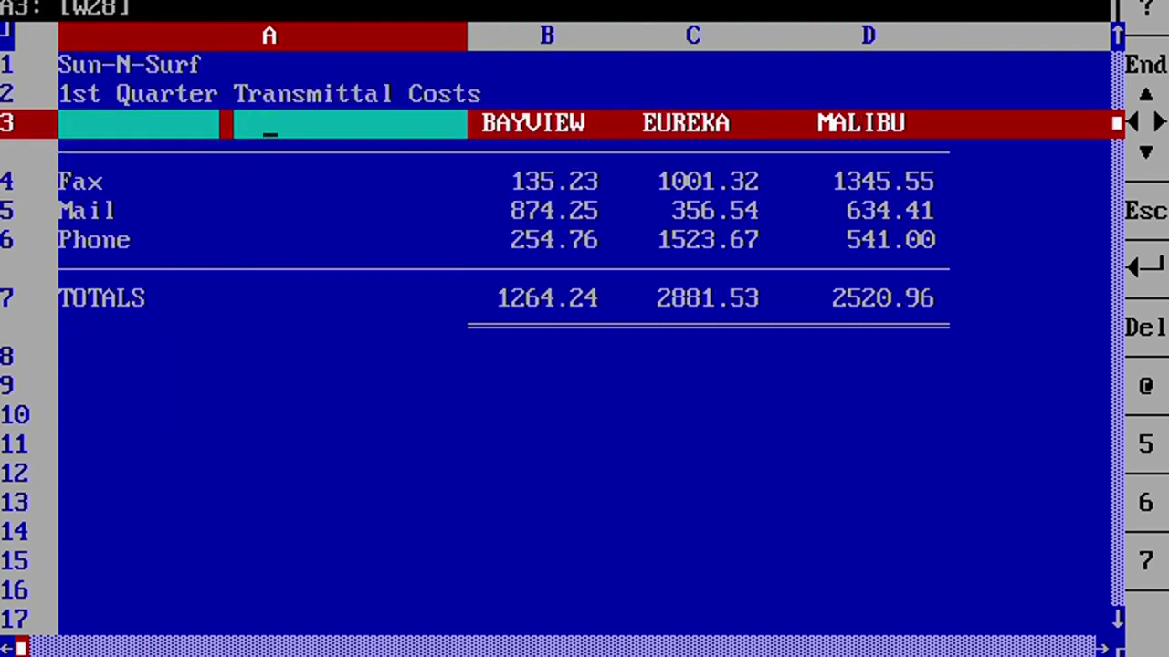
key(ctrl+a)
key(l)
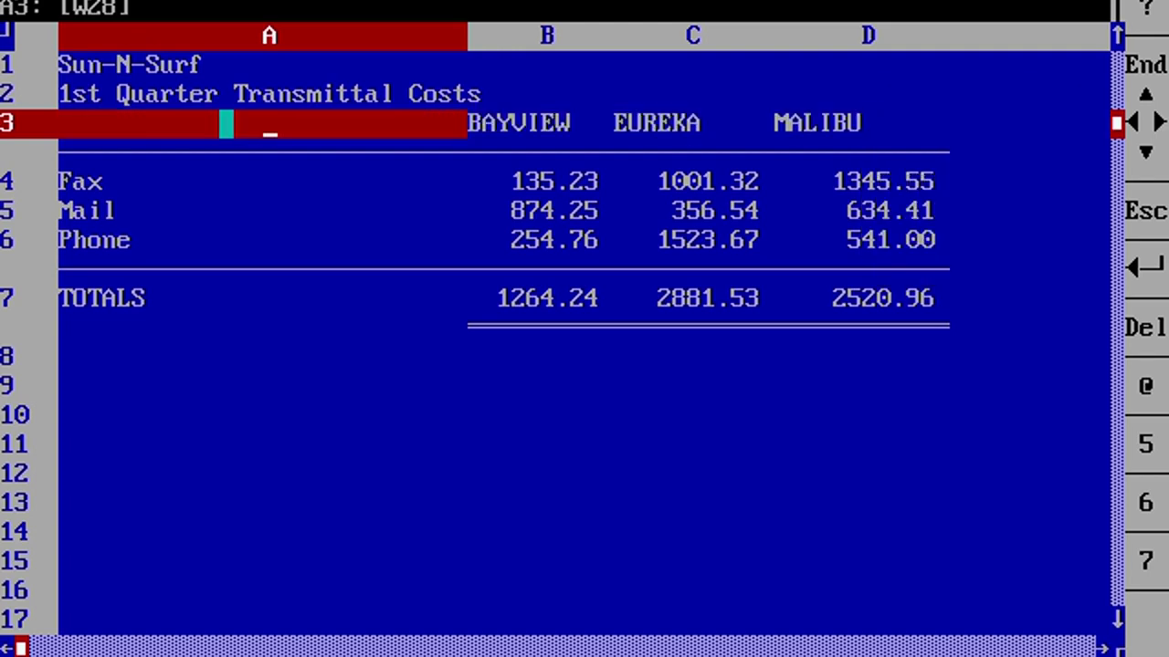
Step: Right-align the headings in block A3..F3
click(554, 181)
click(887, 123)
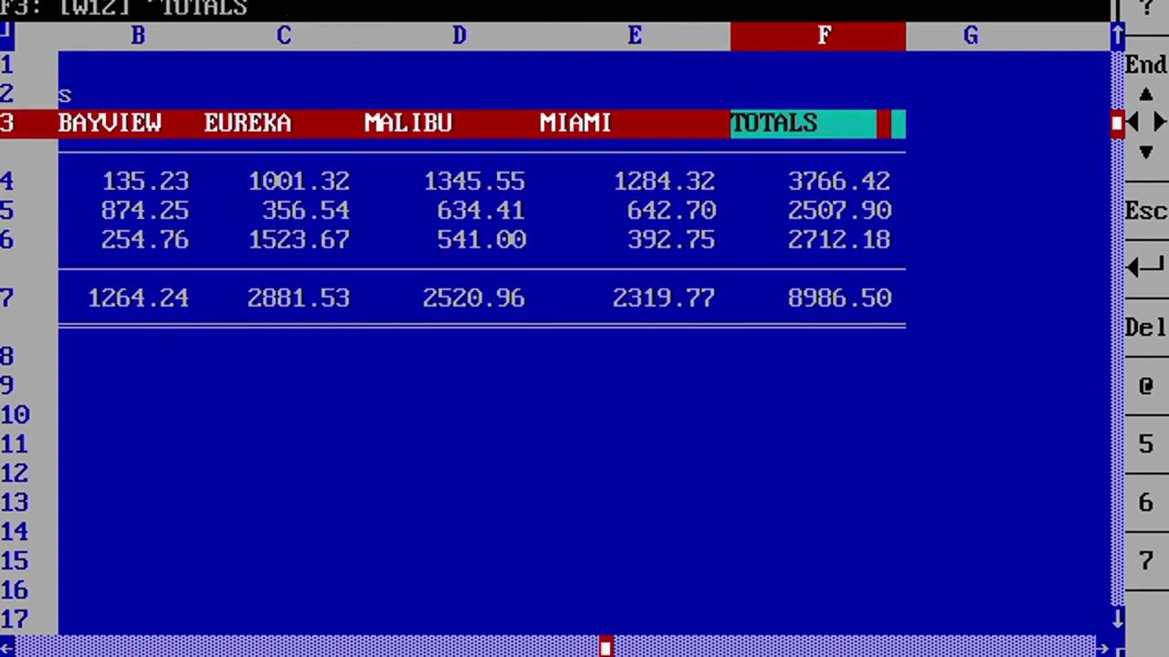
key(ctrl+a)
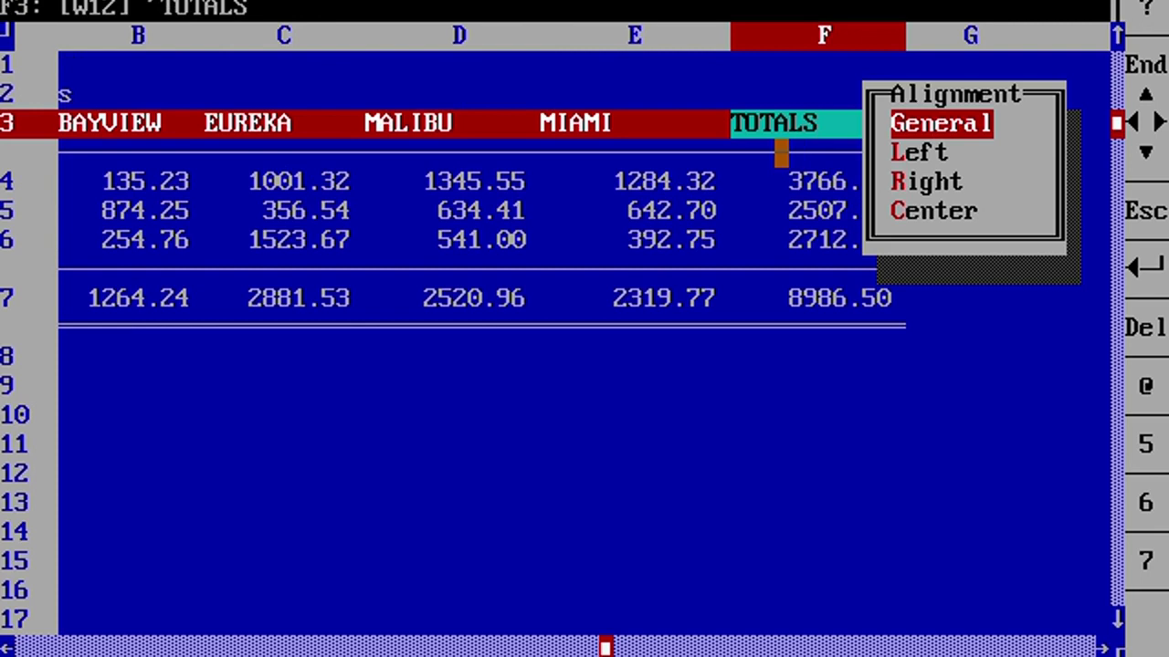
key(r)
Step: Center the headings in block A3..F3 over their columns
drag(780, 122, 22, 122)
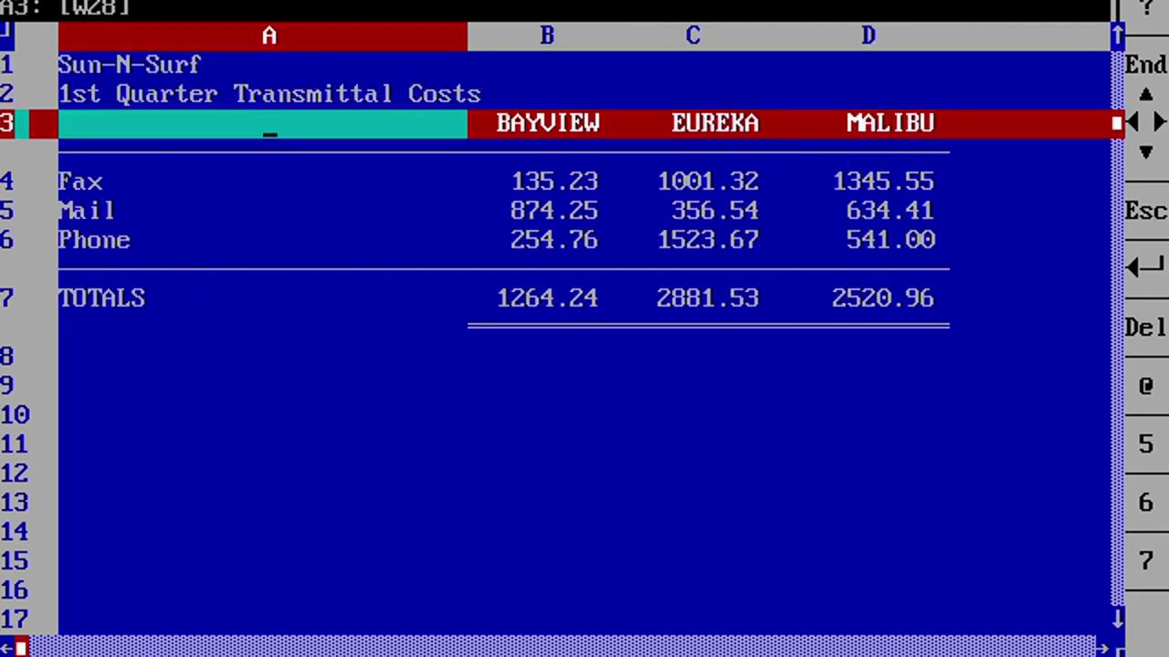
key(ctrl+a)
key(c)
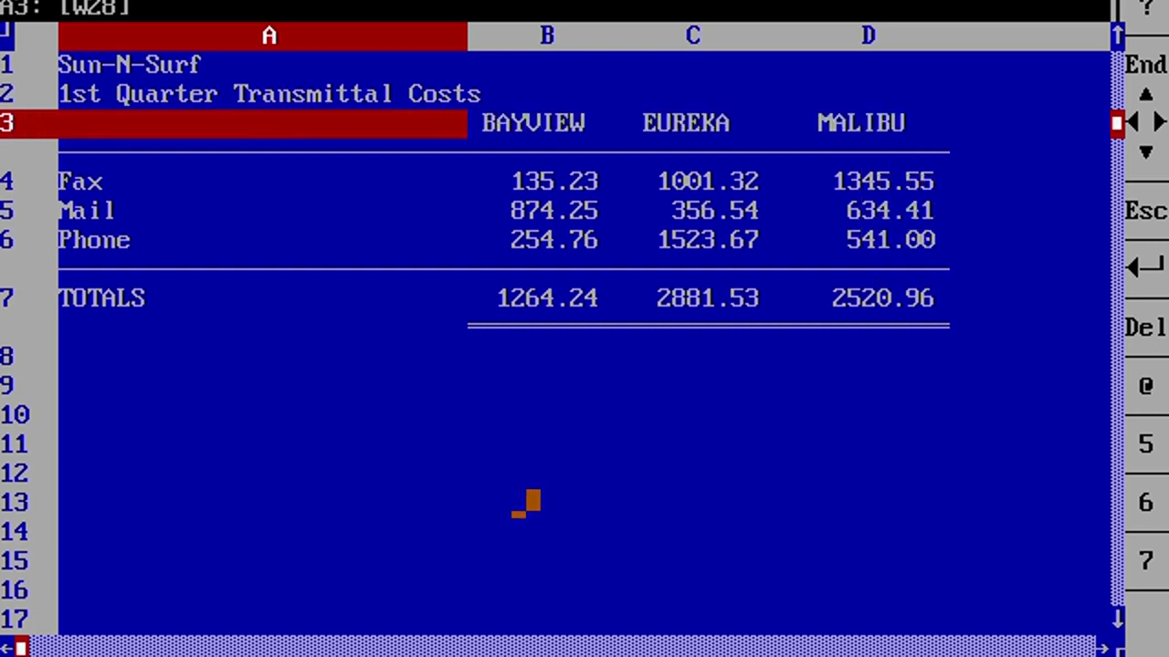
Step: Draw a double line along the bottom of the TOTALS label cell A7
click(460, 299)
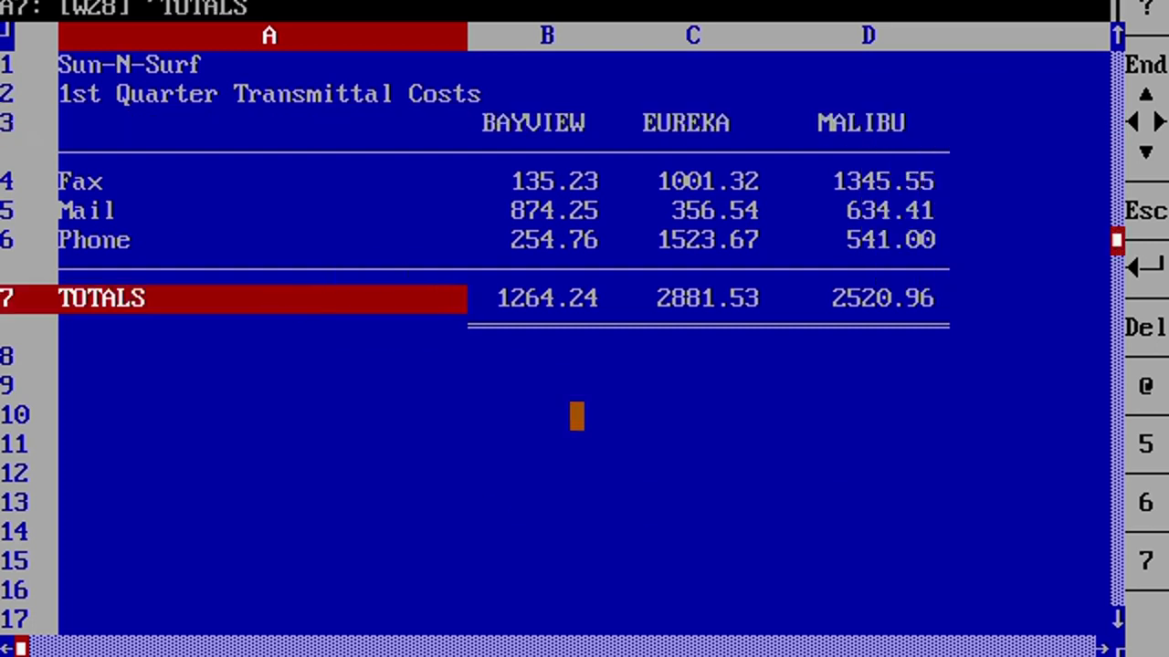
click(453, 474)
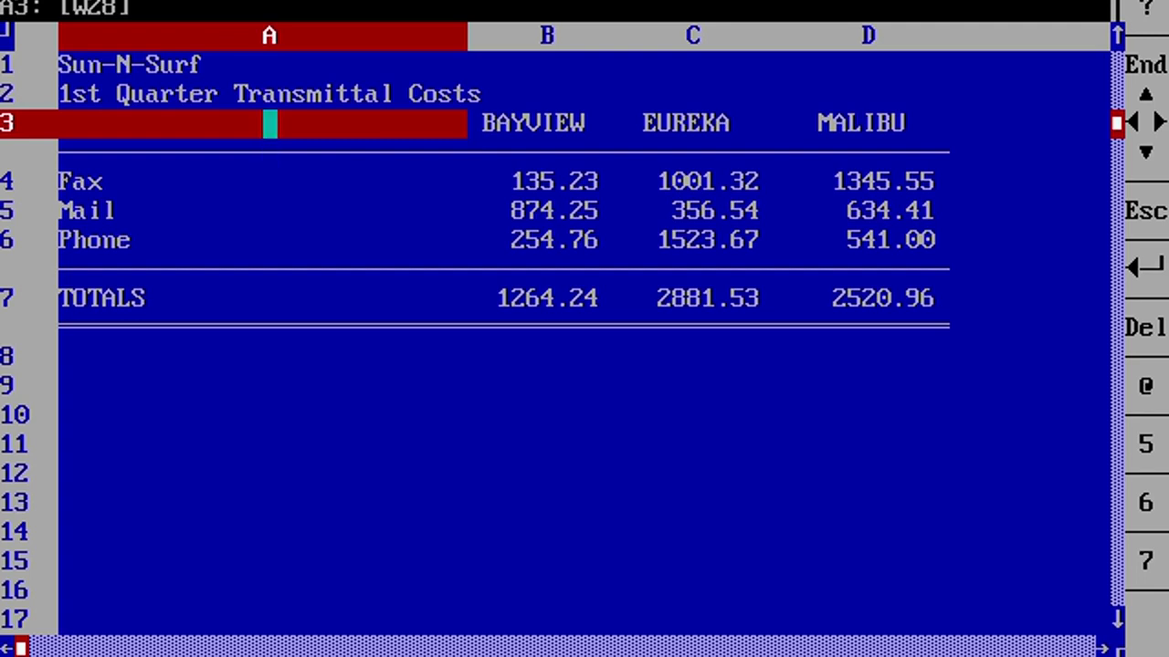
Step: Select block A3..E6, covering the location headings and the Fax, Mail and Phone costs without the totals
click(270, 182)
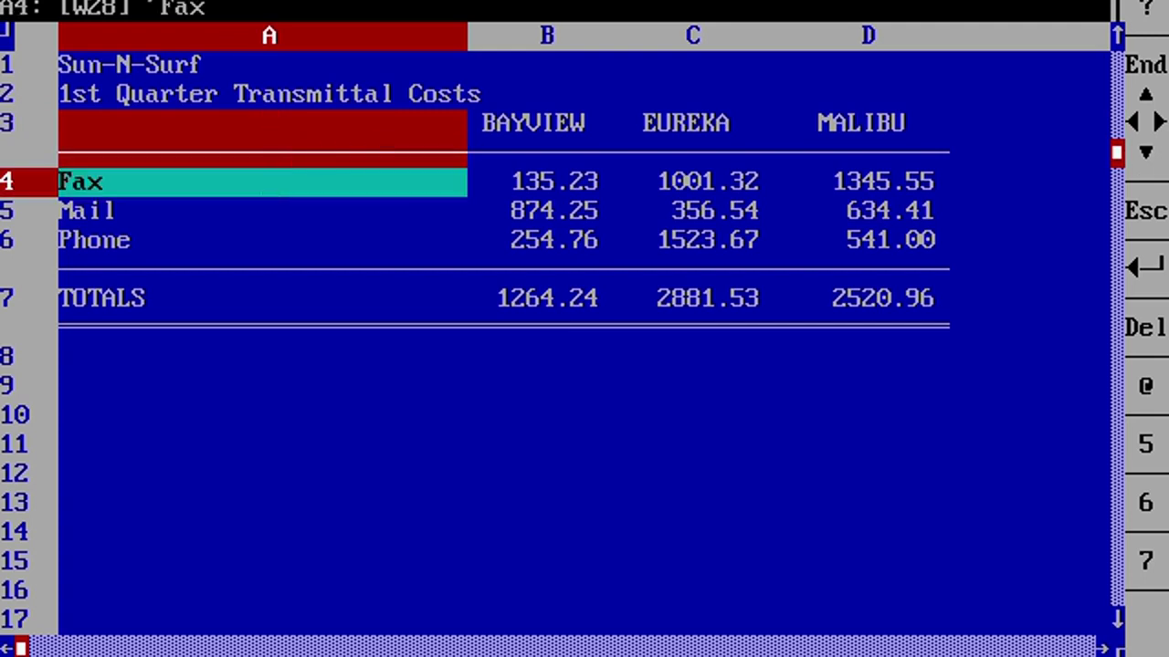
click(679, 181)
key(Right)
key(Right)
key(Right)
click(683, 209)
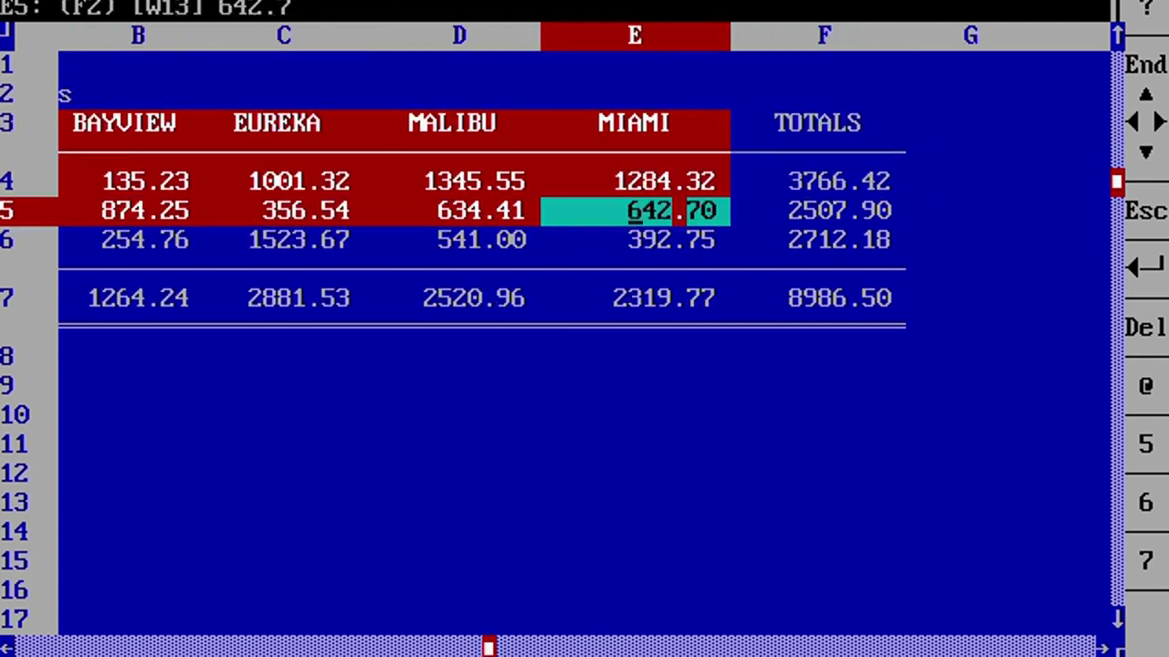
click(679, 239)
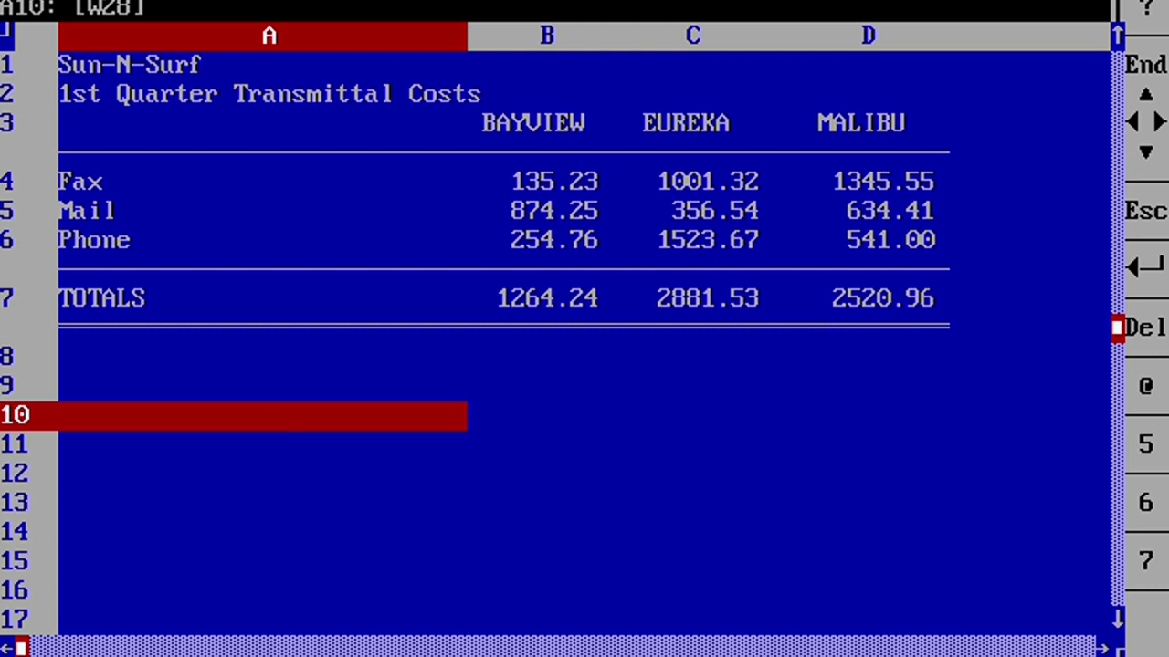
Step: Set the first title line of the bar graph to "Sun-N-Surf"
key(slash)
key(g)
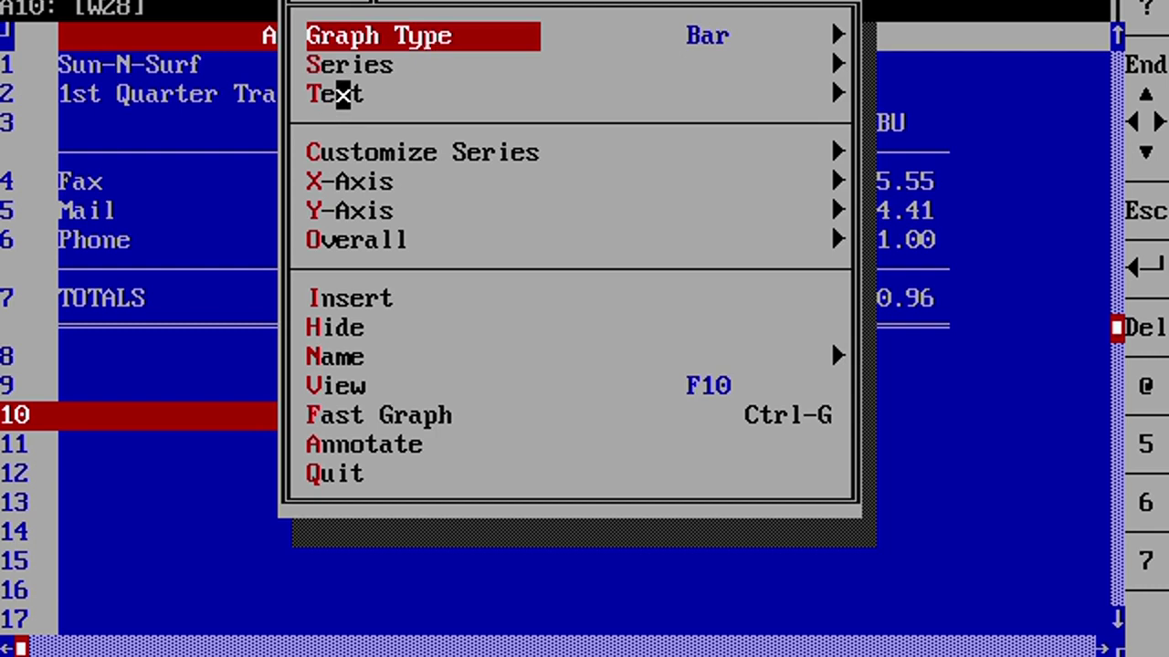
click(340, 95)
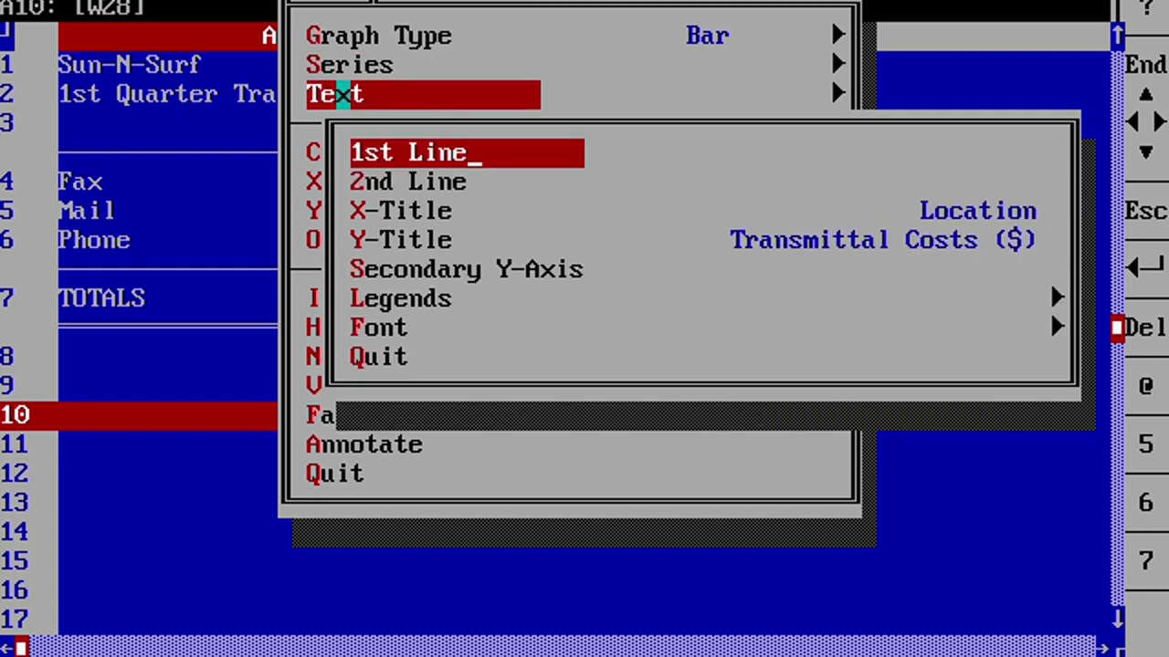
click(431, 153)
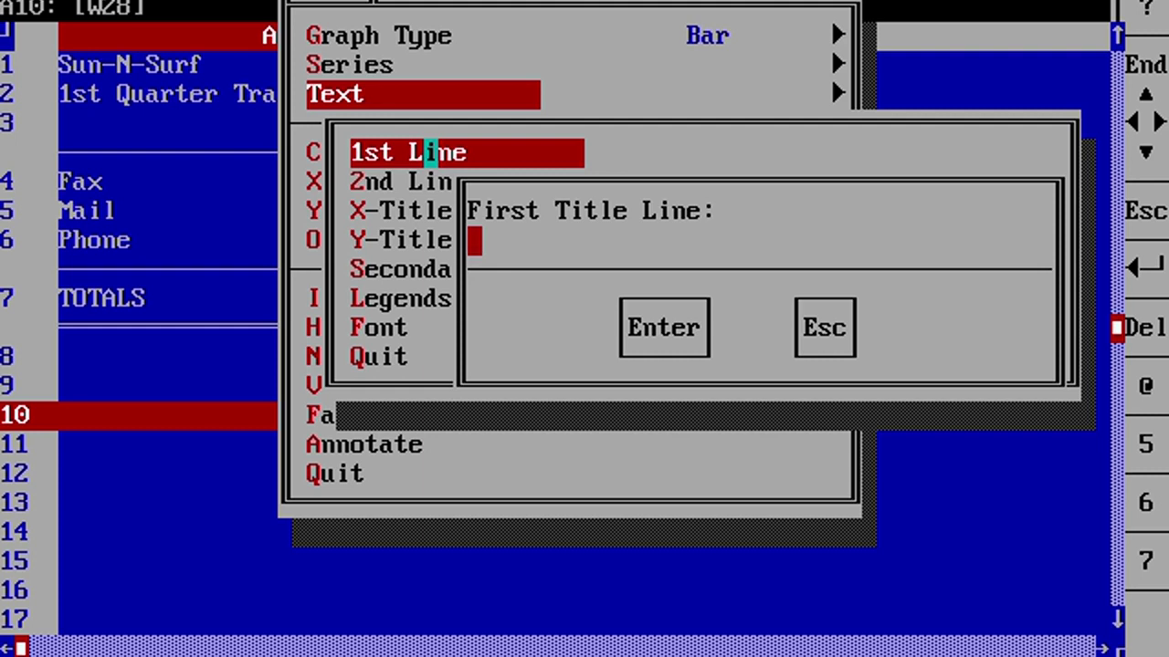
text(Sun)
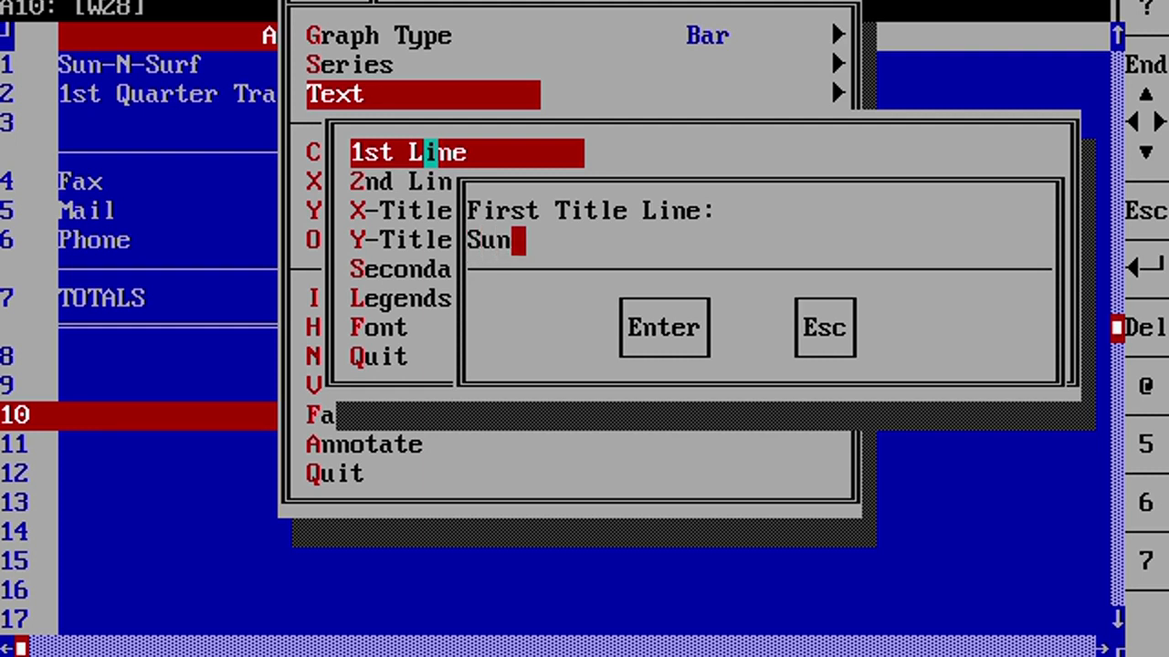
key(BackSpace)
text(-)
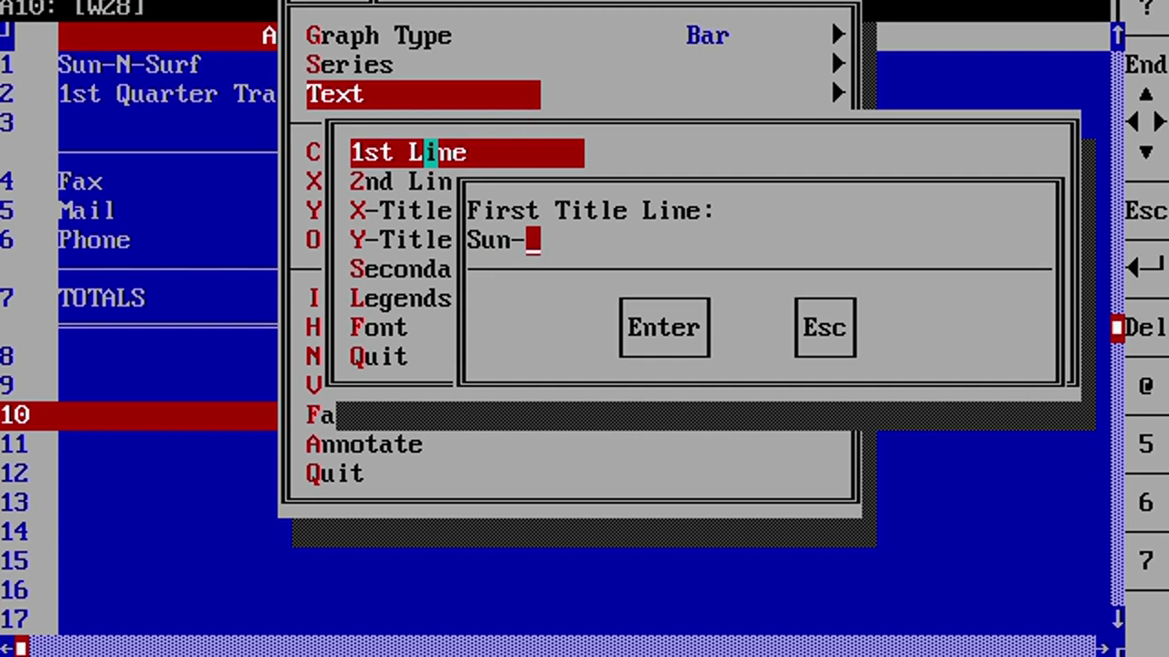
text(N)
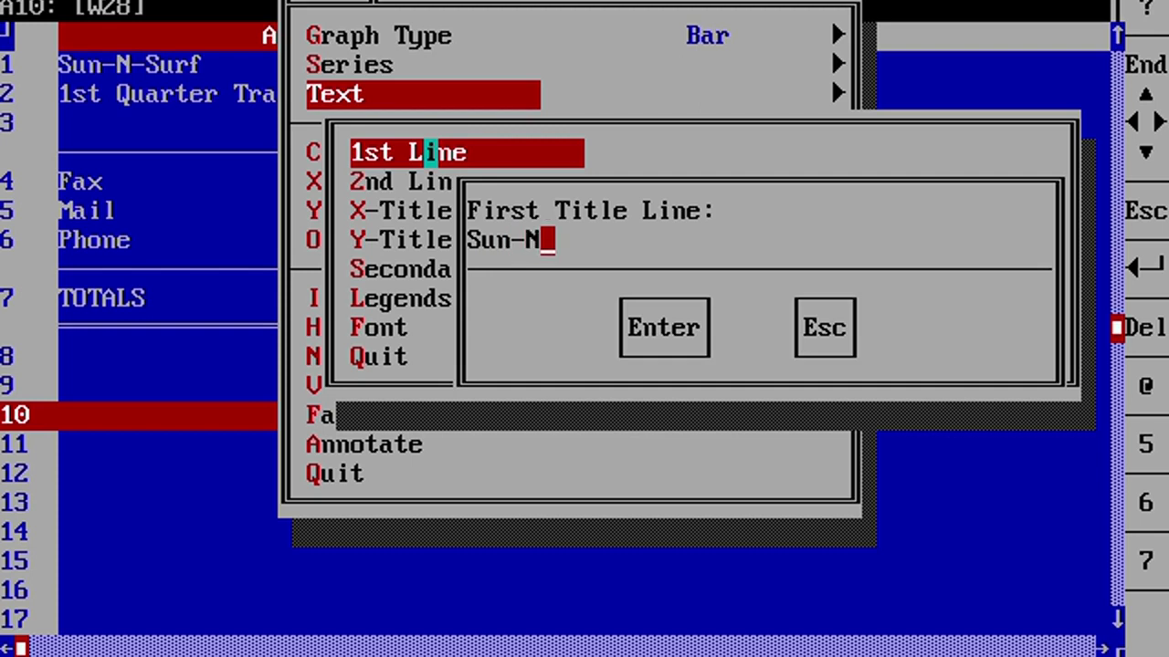
text(-Surf)
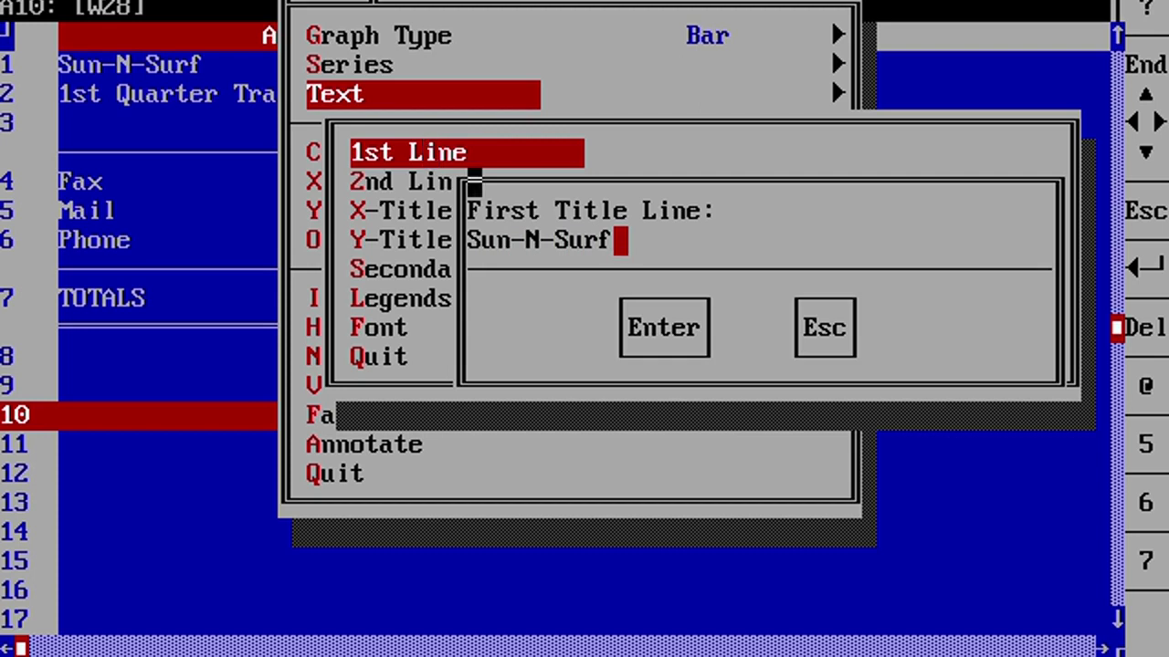
click(694, 327)
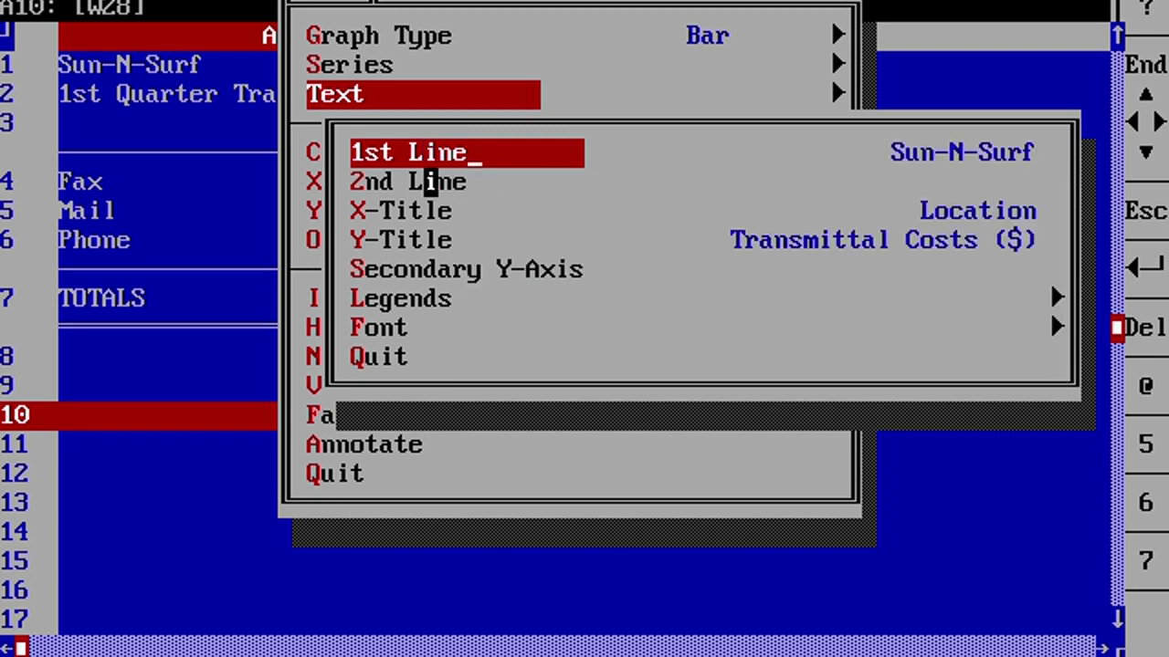
Step: Set the second title line of the graph to "1st Quarter" and leave the graph text settings
click(438, 182)
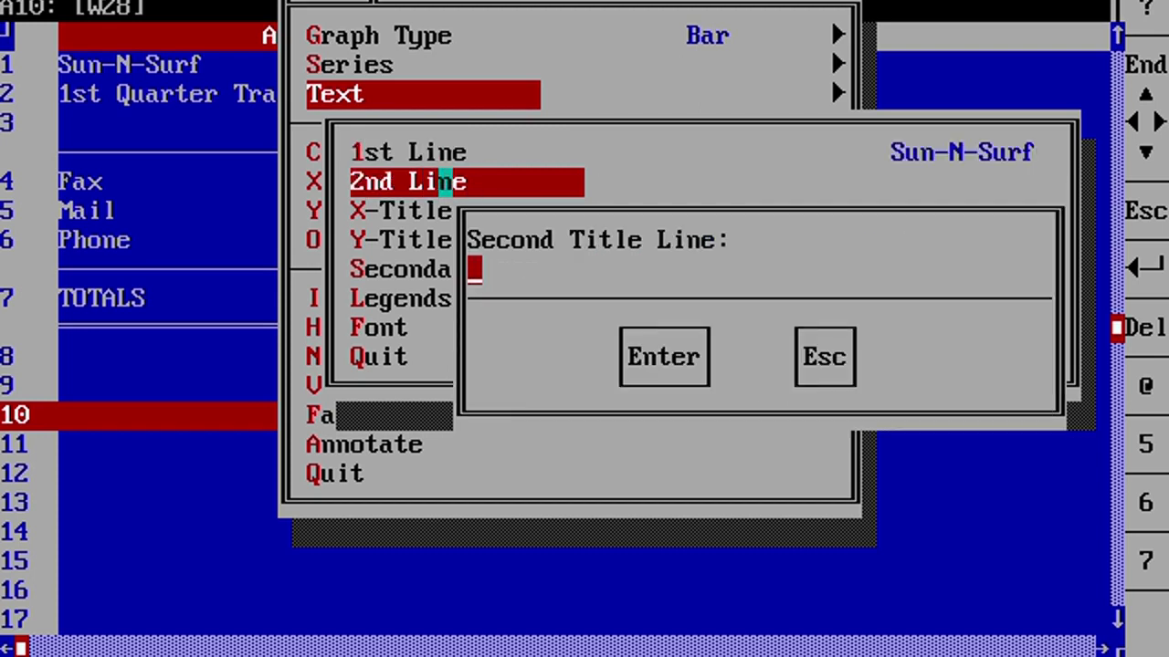
text(!)
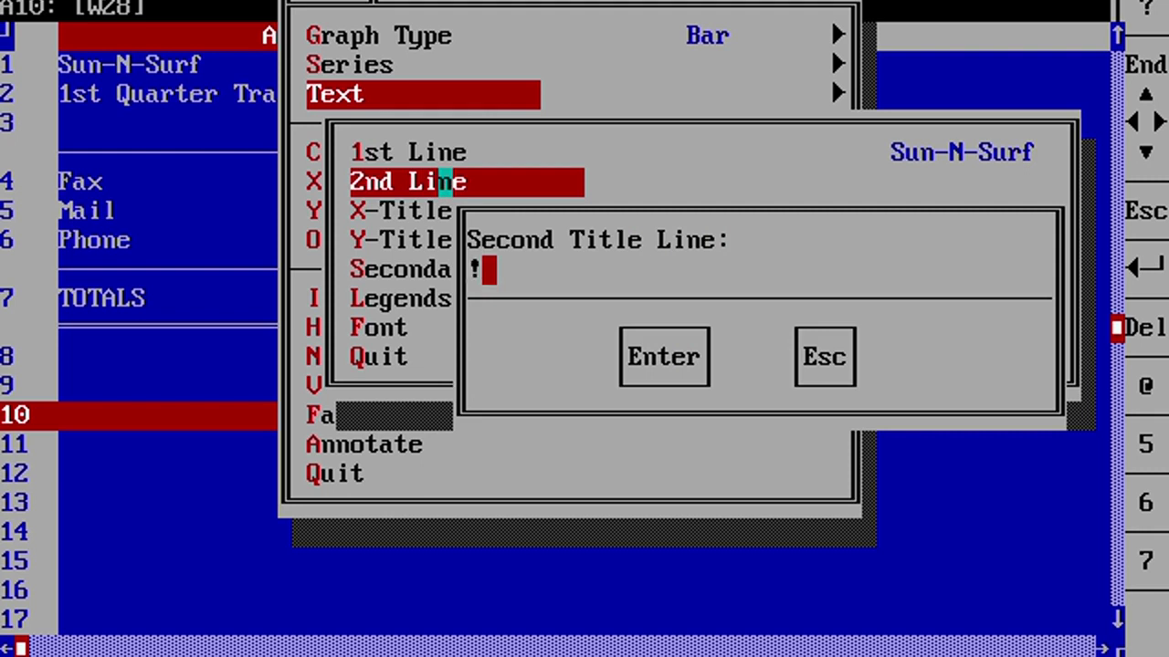
key(BackSpace)
text(1st )
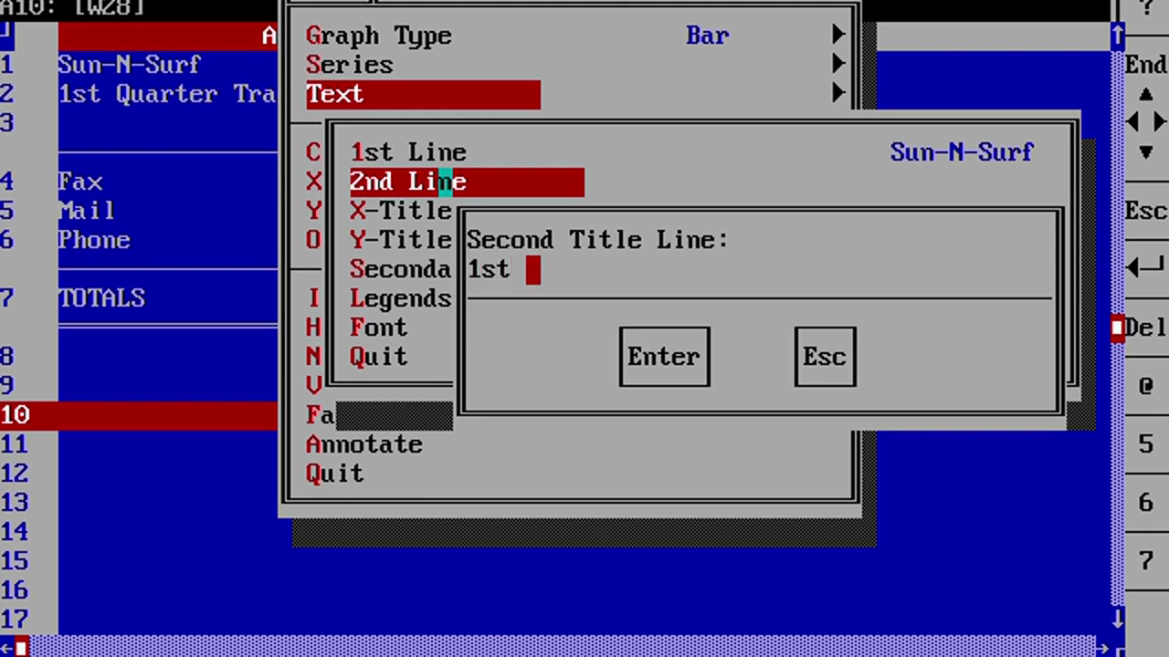
text(Qua)
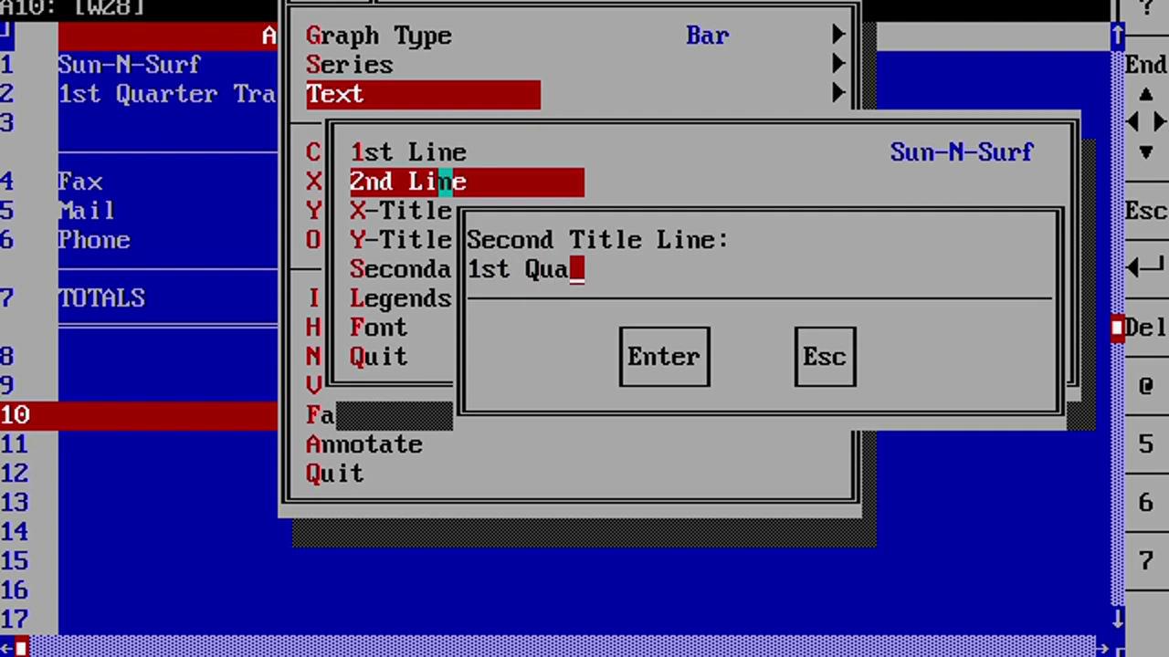
text(rter)
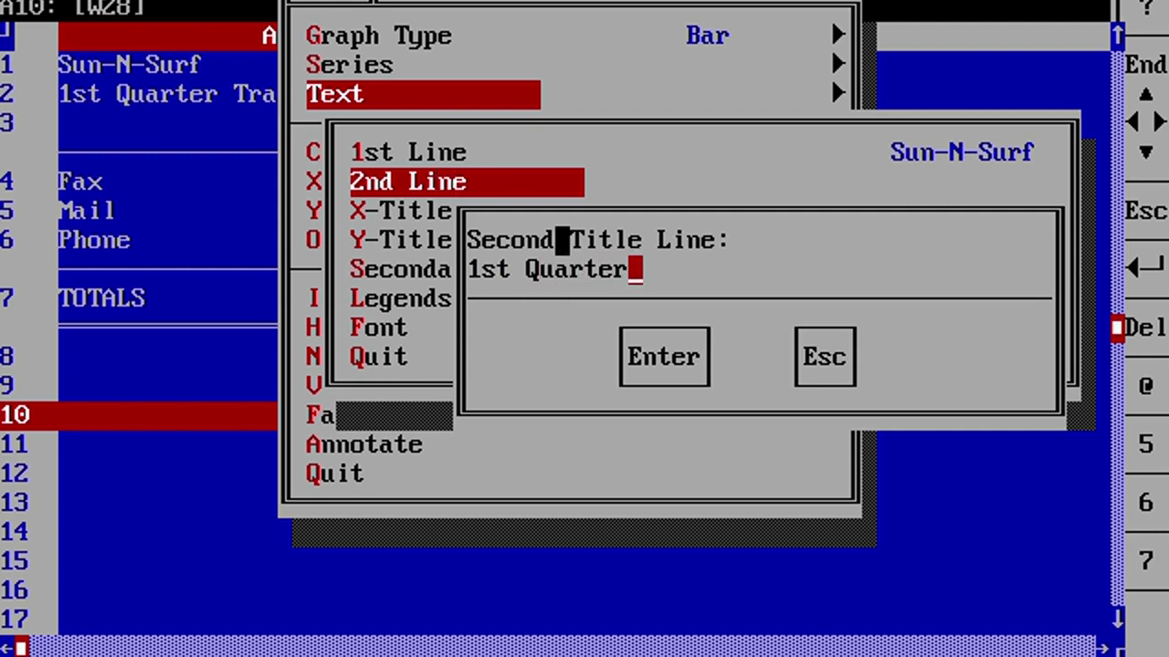
click(664, 357)
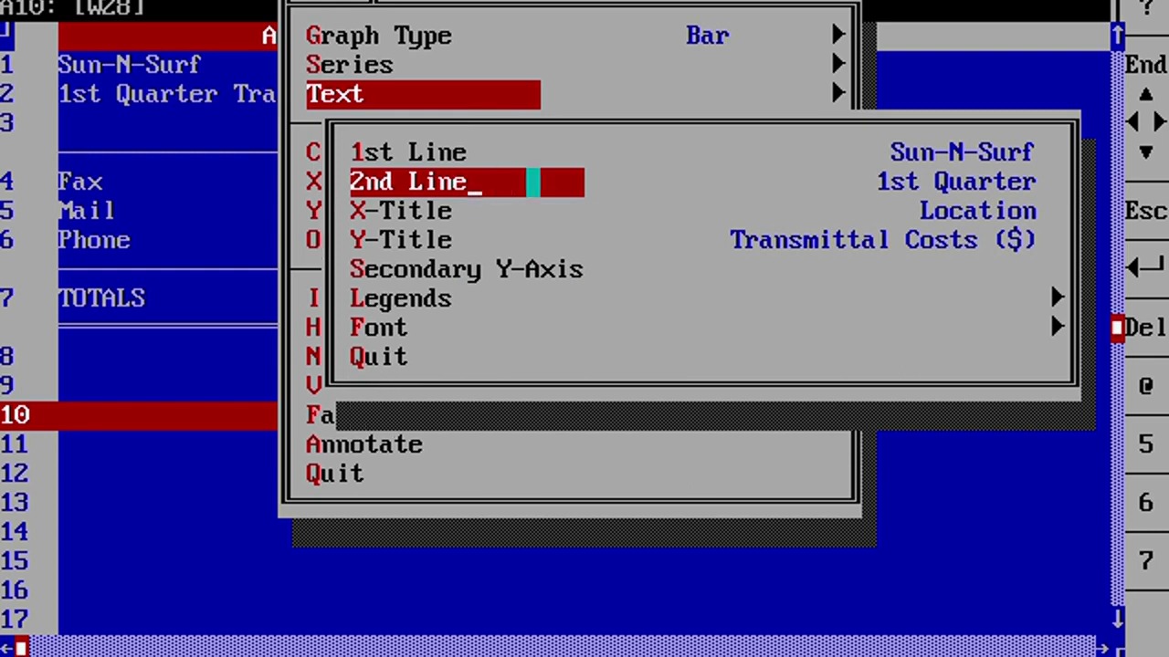
click(356, 356)
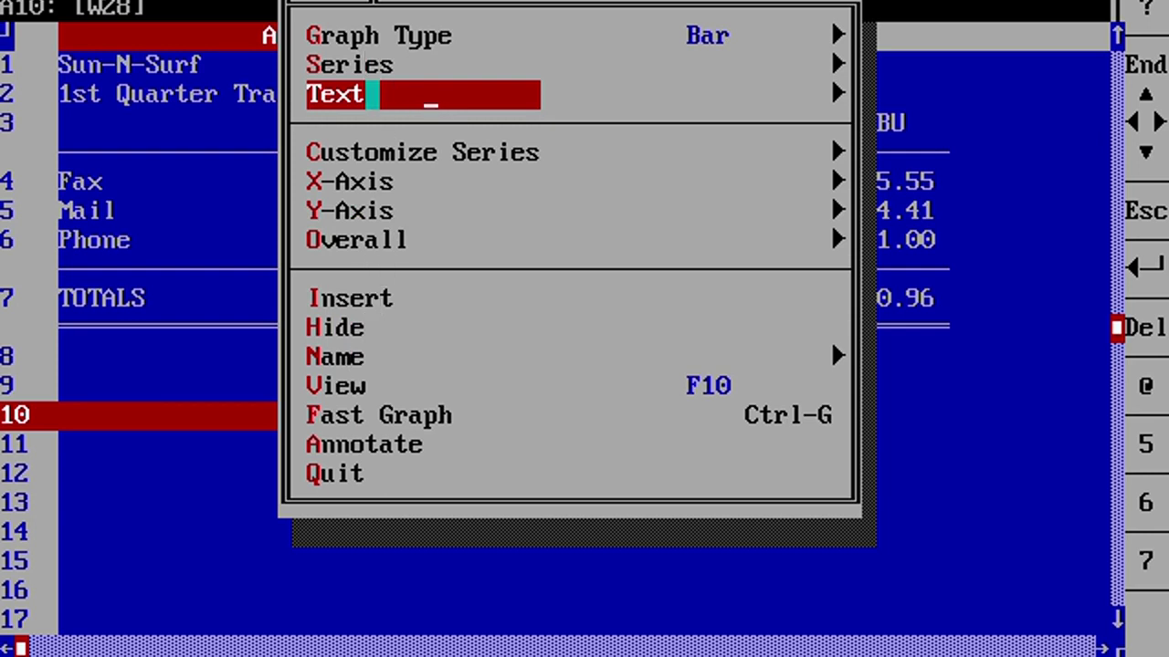
Step: Customize the graph's series colors, making the 1st series Blue and the 2nd series Red
click(373, 152)
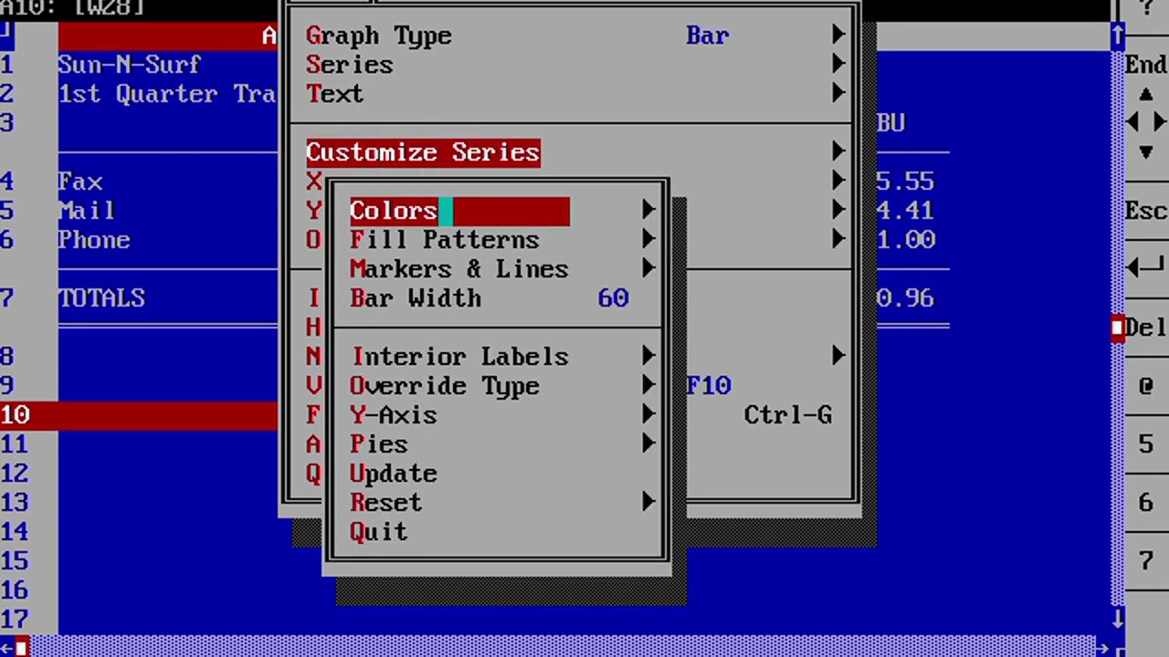
click(459, 211)
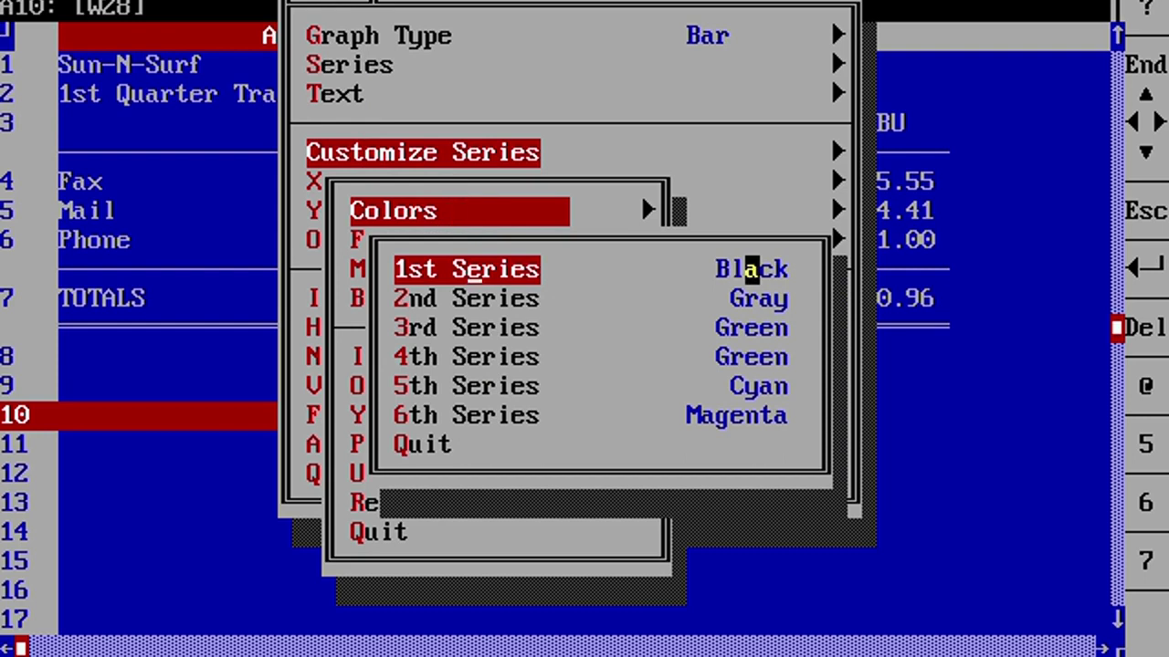
click(750, 269)
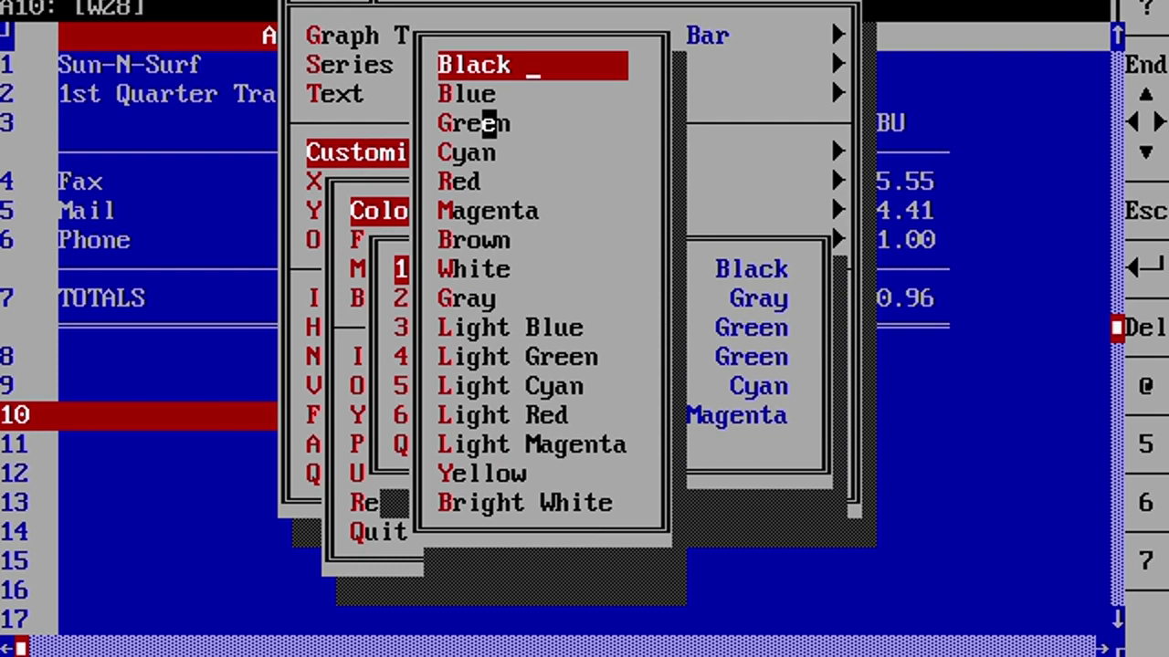
click(484, 94)
click(745, 299)
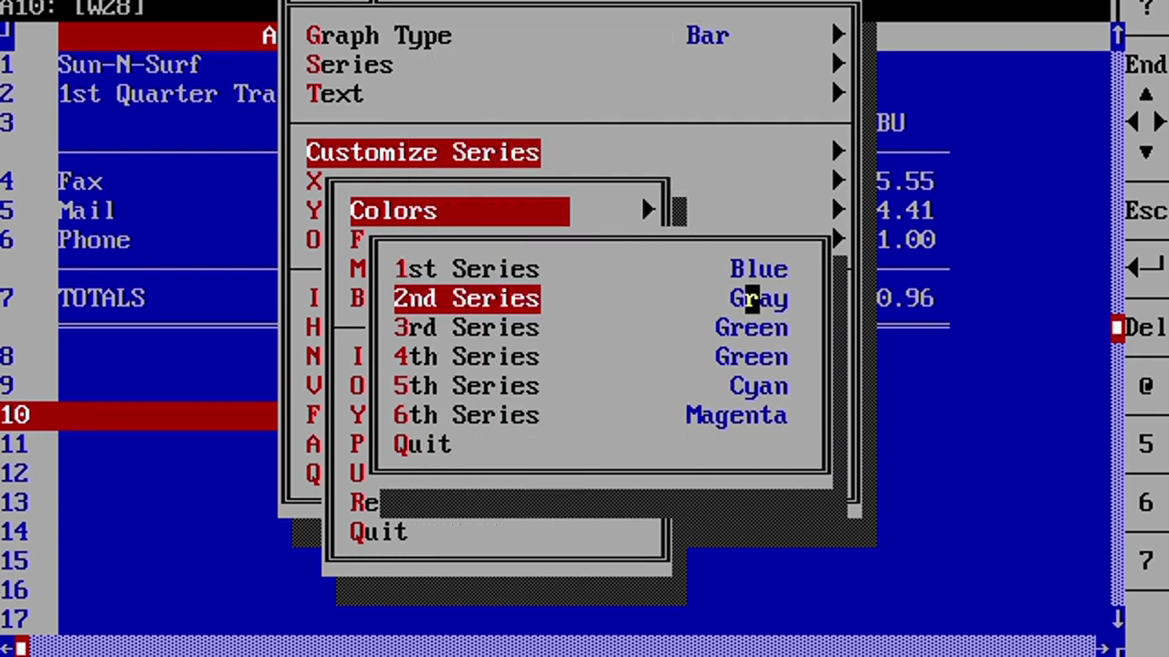
click(750, 298)
click(489, 182)
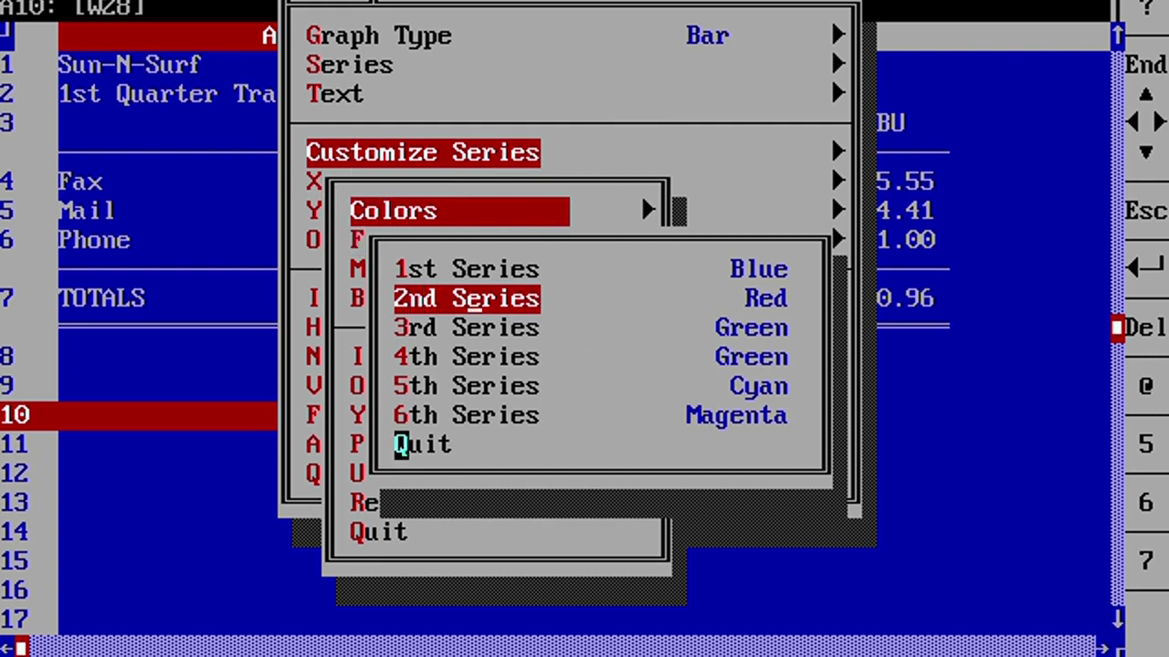
click(402, 445)
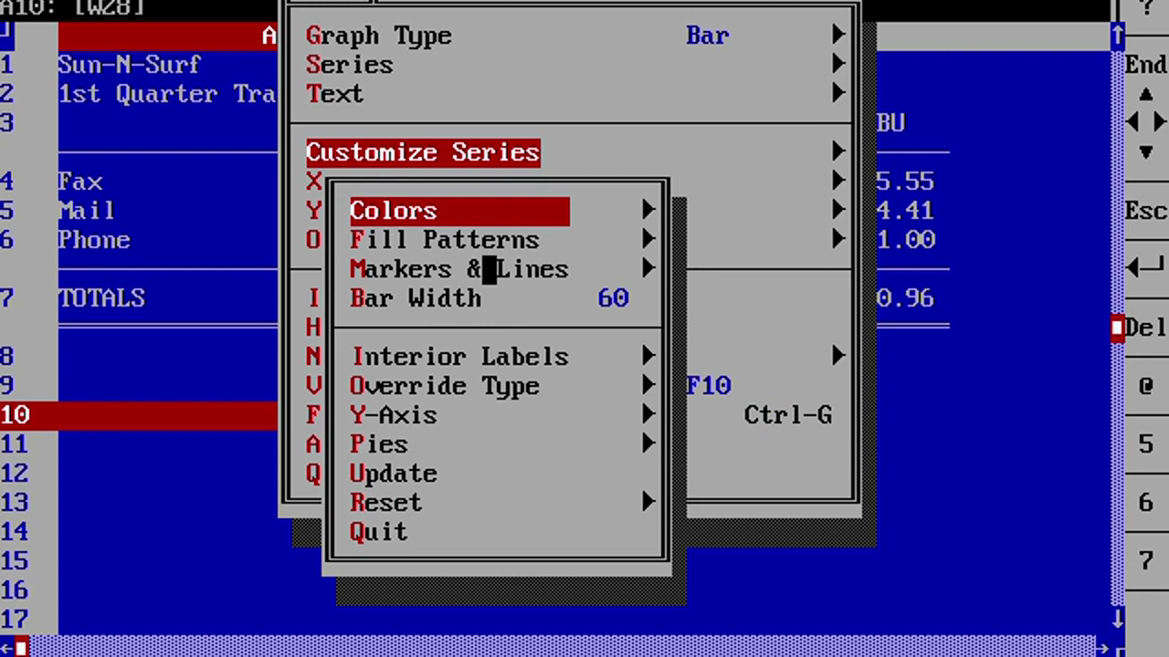
Step: Set the graph's bar width to 70% and leave the series customization settings
click(489, 240)
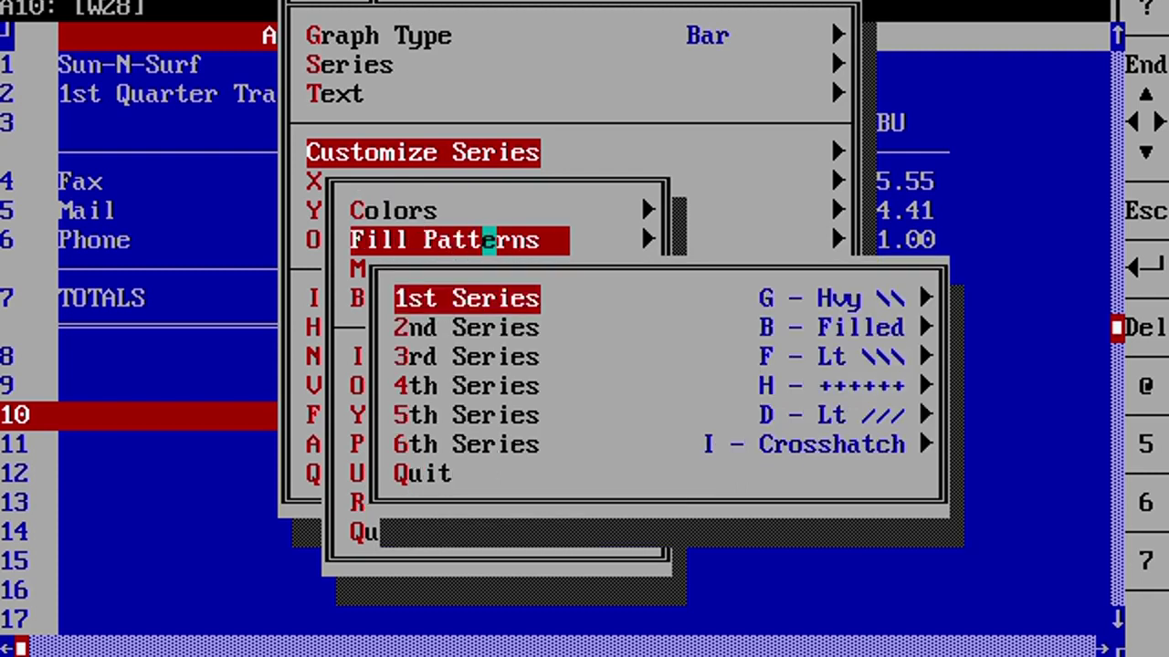
key(Escape)
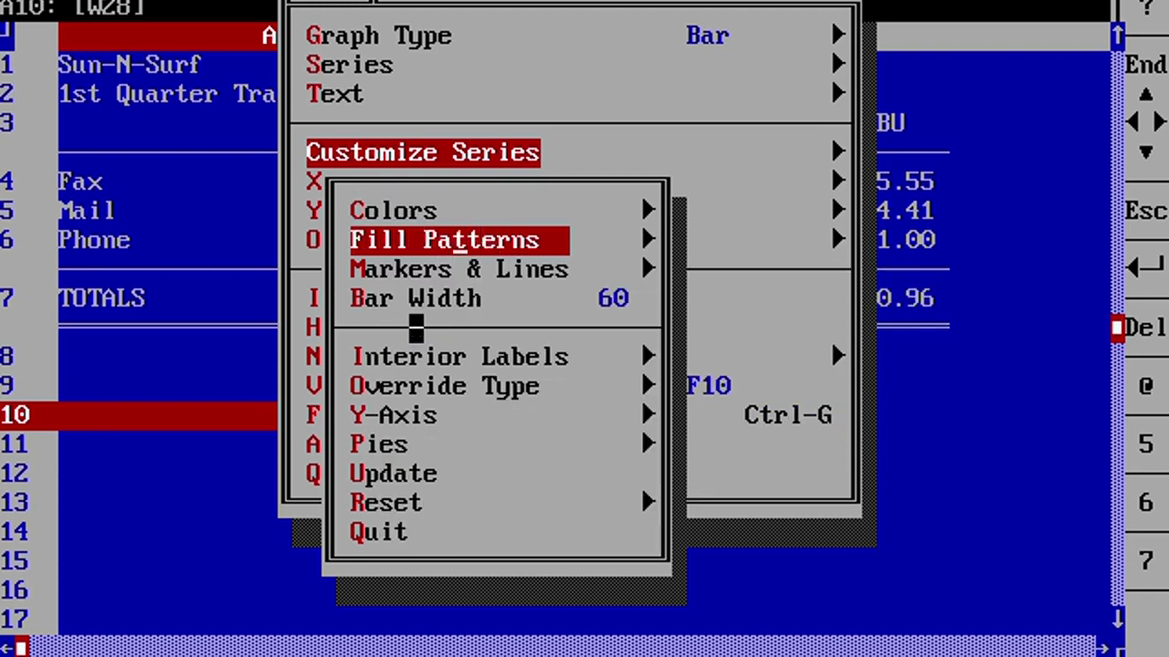
click(417, 298)
text(70)
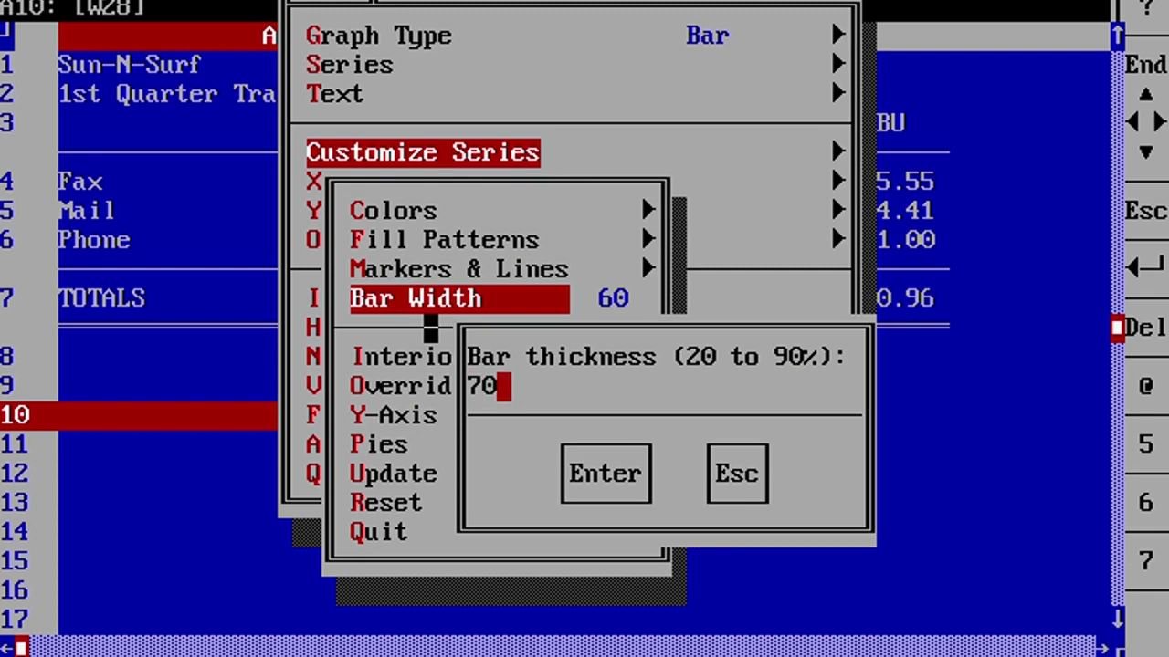
click(606, 473)
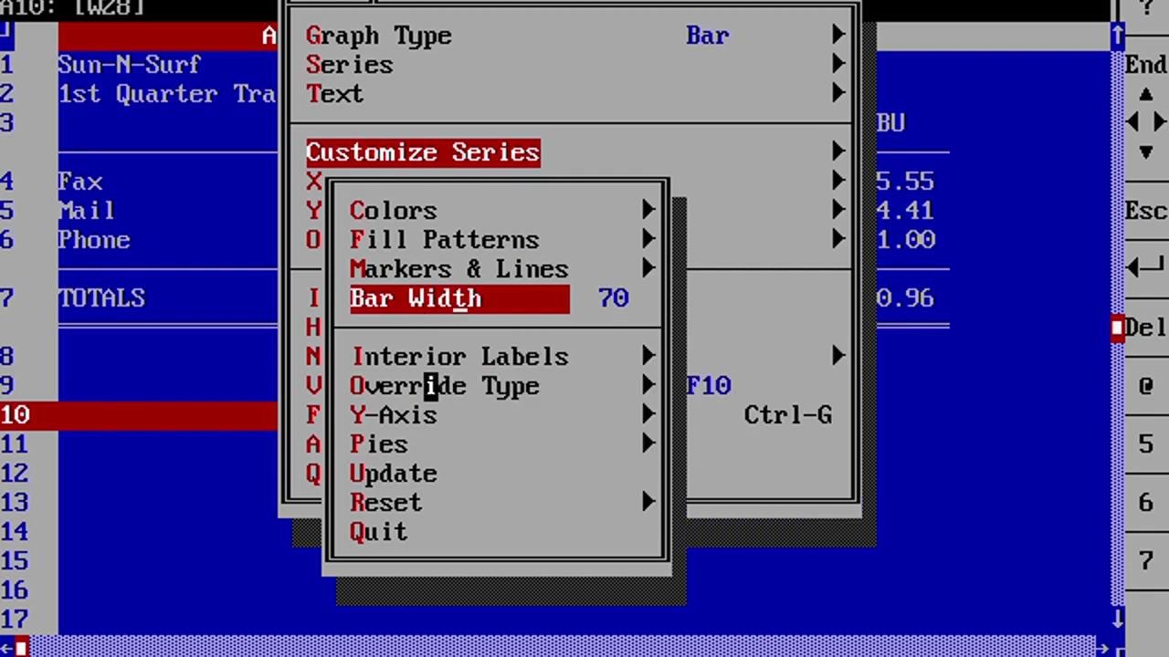
click(456, 532)
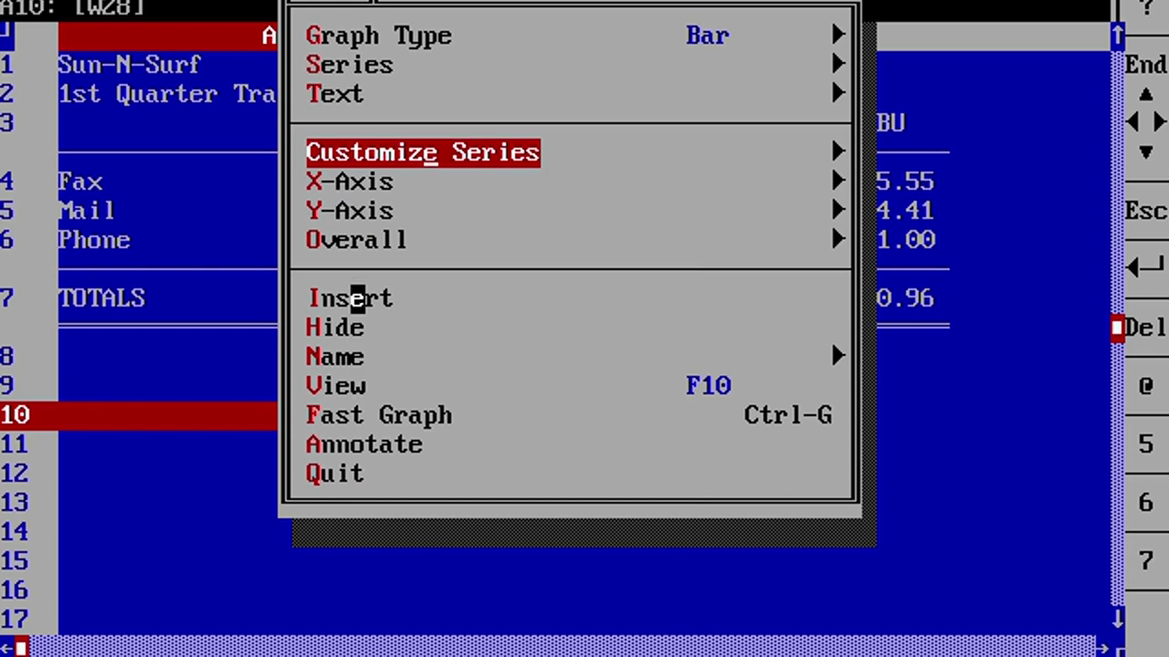
Step: Insert the current graph into the spreadsheet over block A10..H31, below the cost table
click(356, 298)
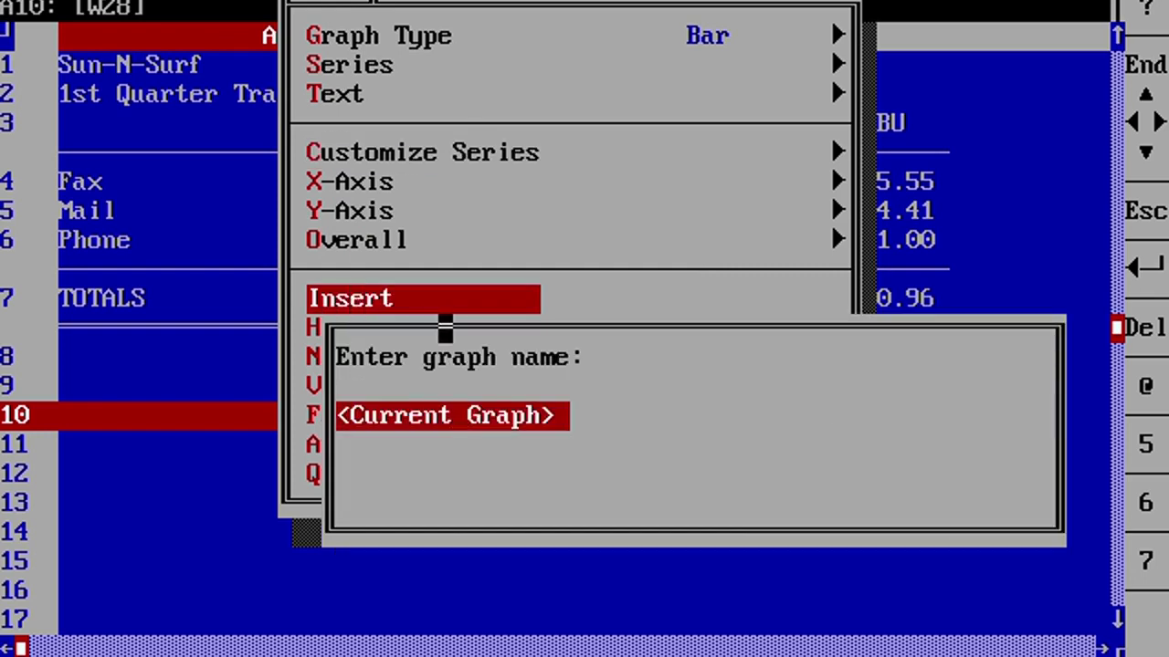
key(Return)
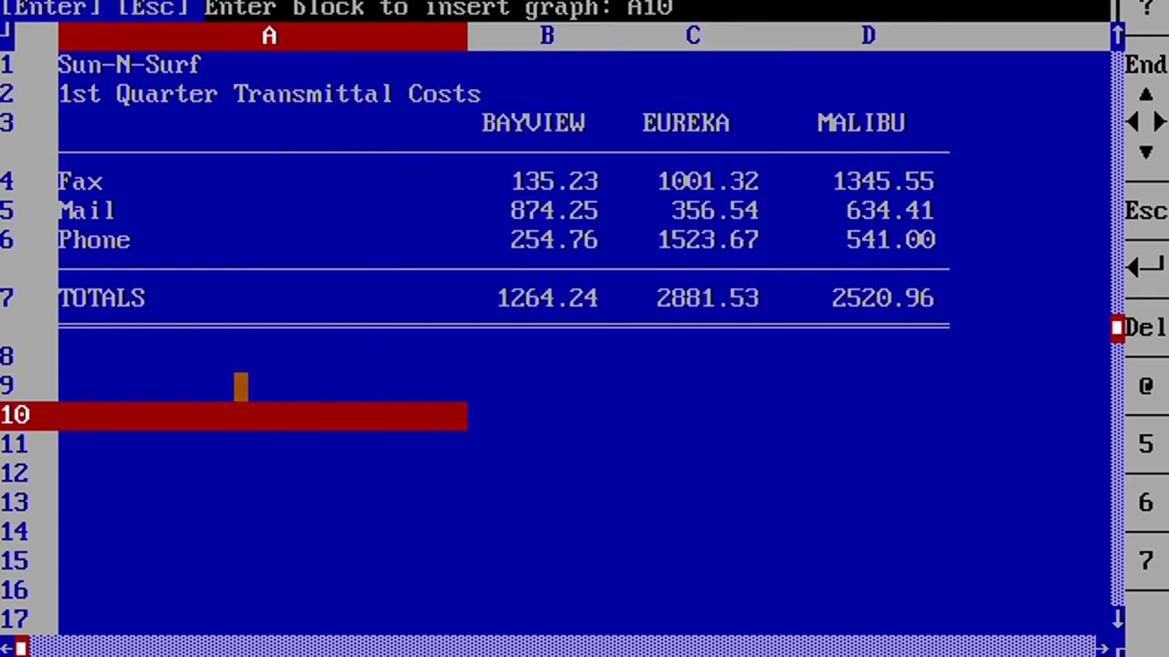
key(Right)
key(Left)
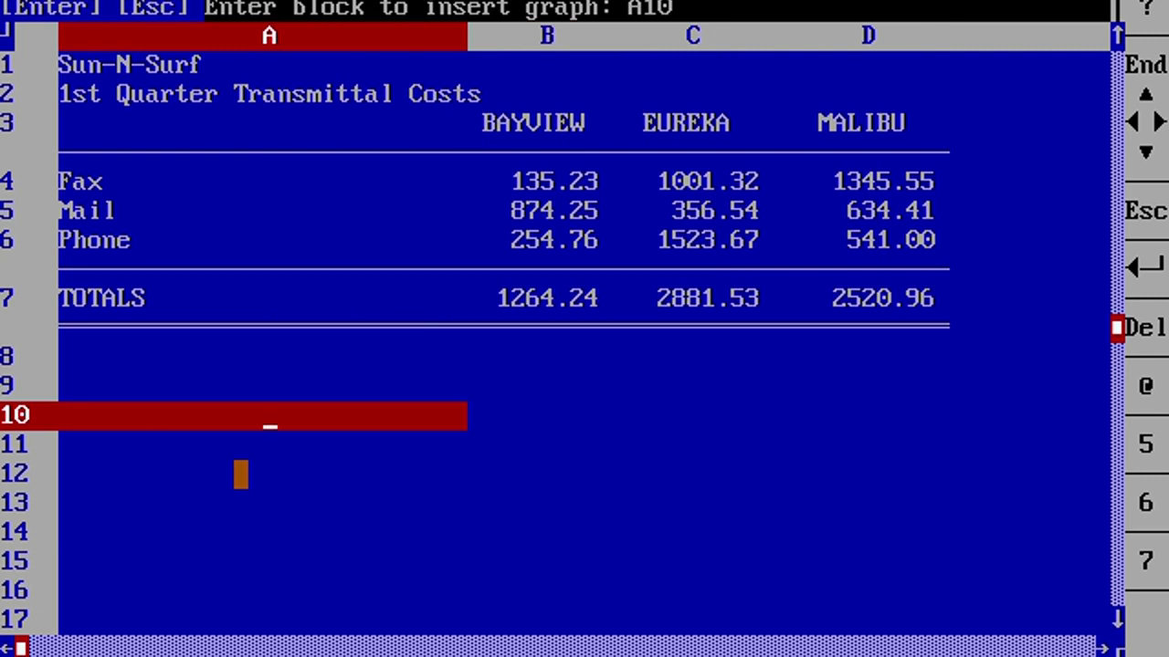
key(period)
key(Down)
key(Right)
key(Right)
key(Right)
key(Right)
key(Right)
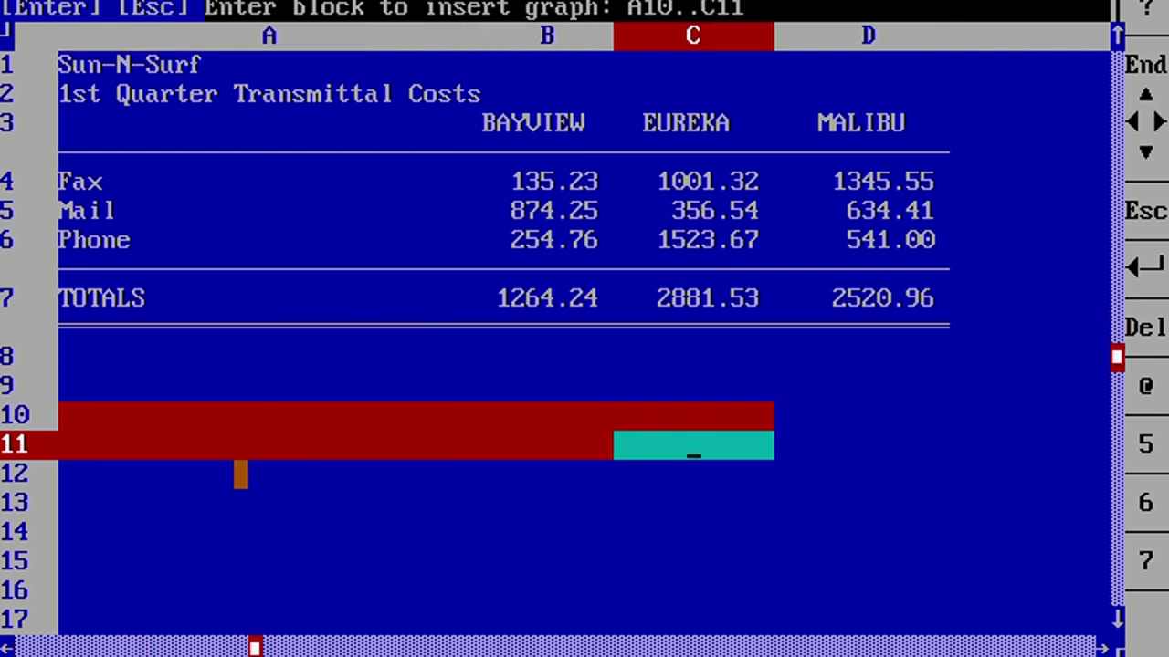
key(Right)
key(Right)
key(Down)
key(Down)
key(Down)
key(Down)
key(Down)
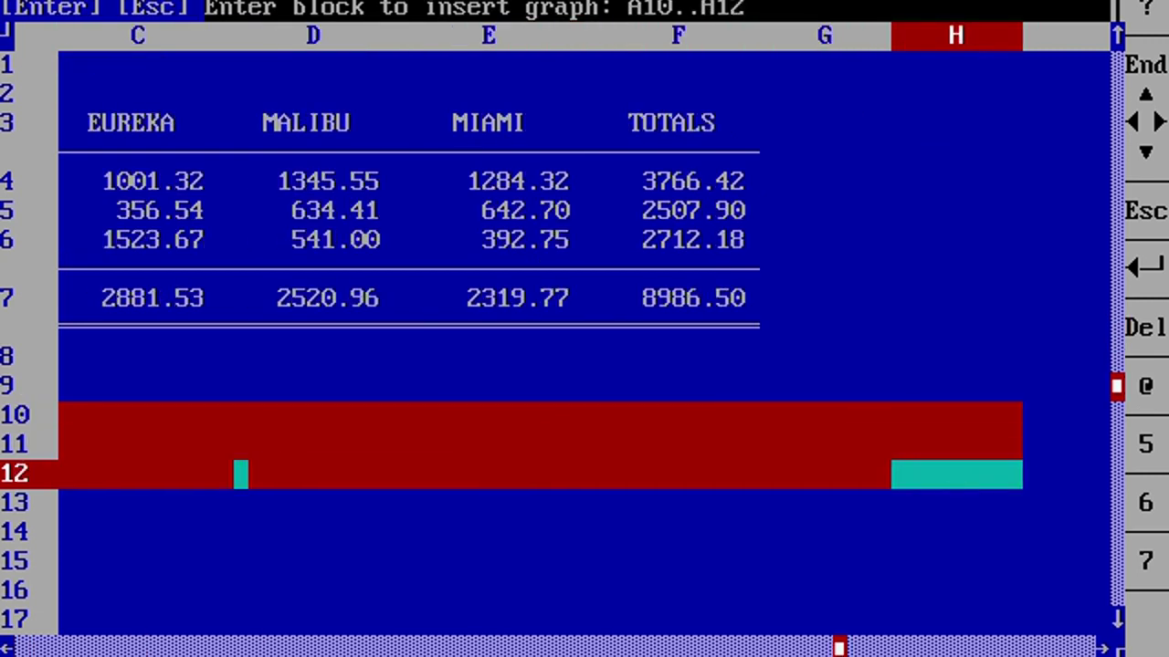
key(Down)
key(Down)
key(Down)
key(Down)
key(Down)
key(Down)
key(Down)
key(Down)
key(Down)
key(Down)
key(Down)
key(Down)
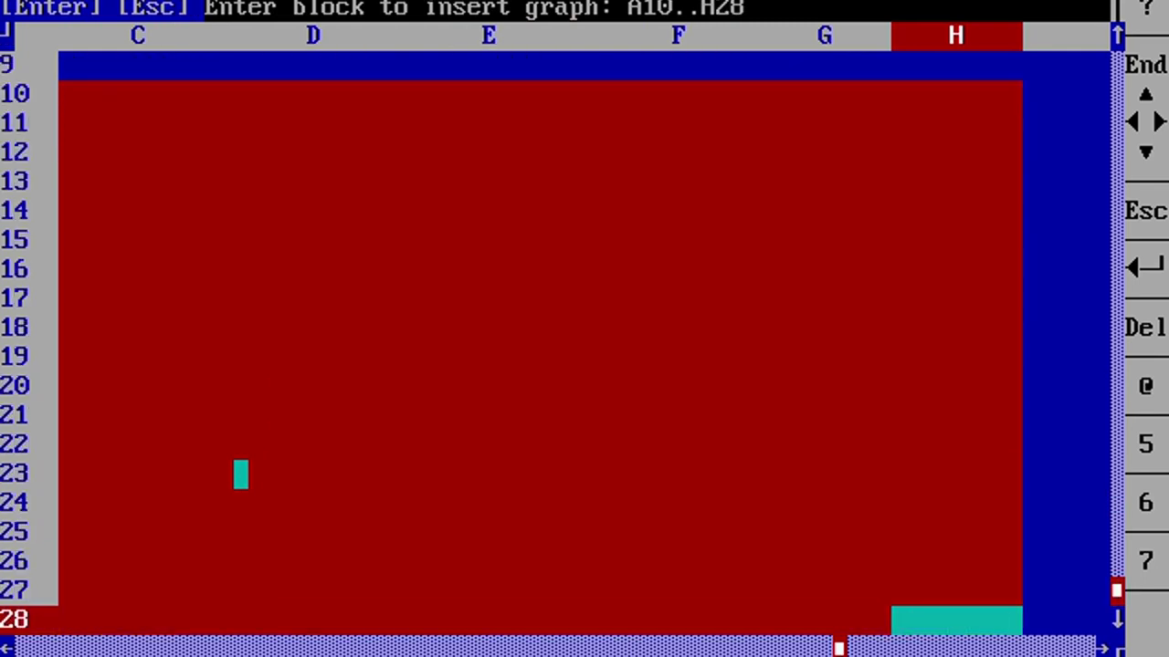
key(Down)
key(Down)
key(Down)
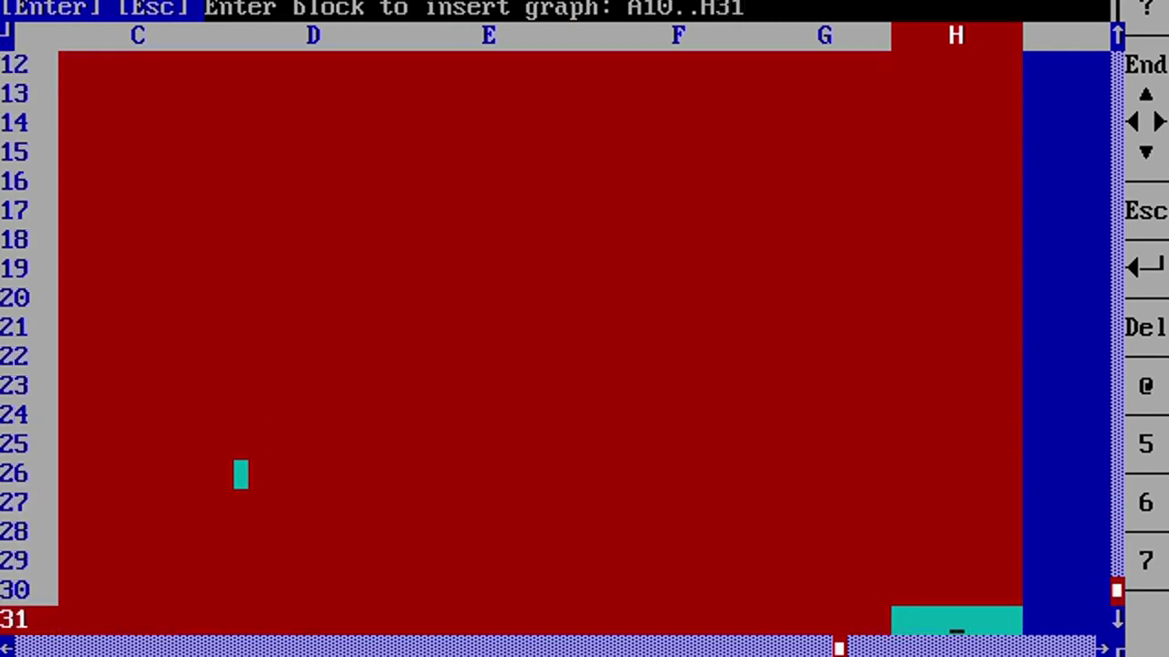
key(Return)
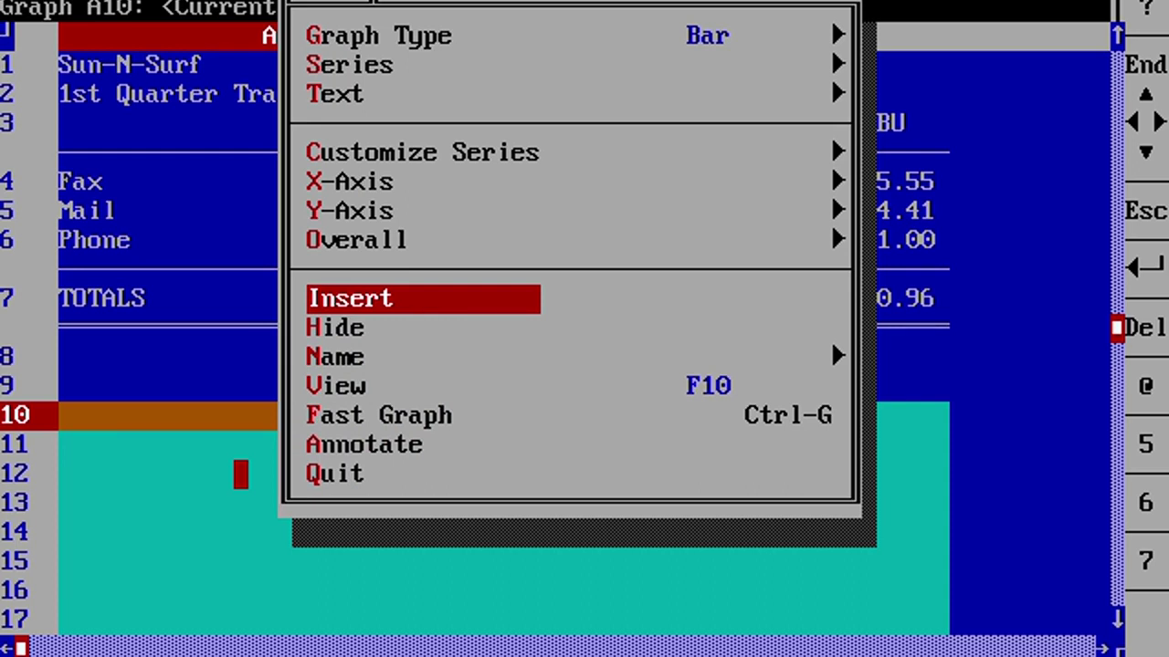
Step: Set the print block to A1..K66 so it covers the cost table and the inserted graph
key(Down)
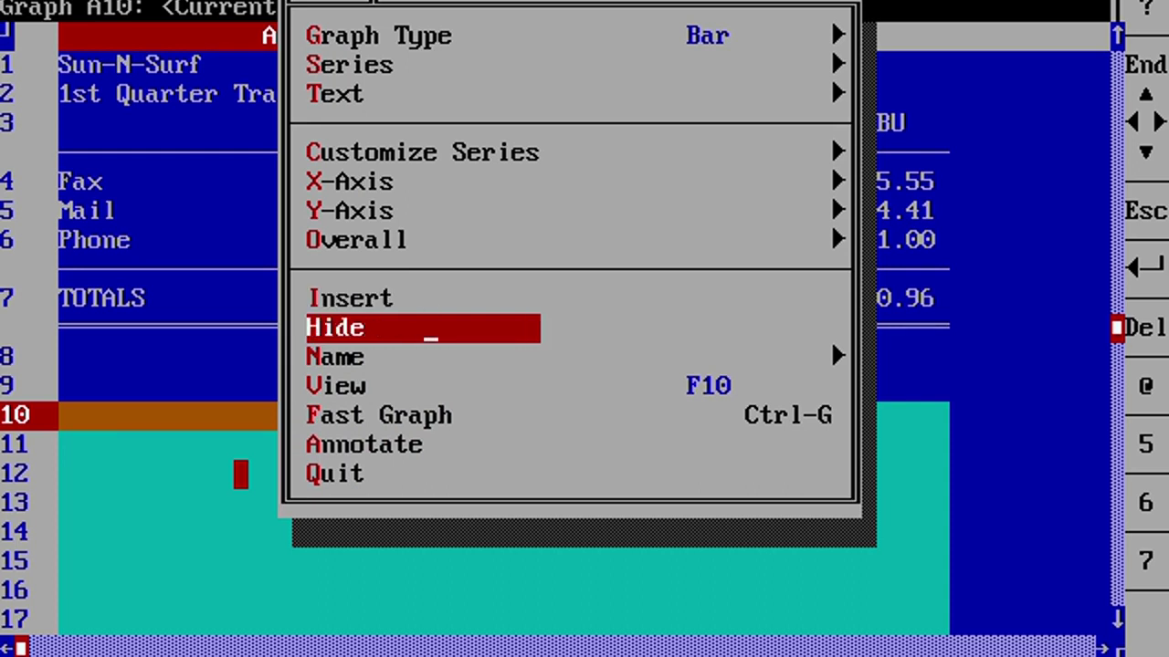
key(Up)
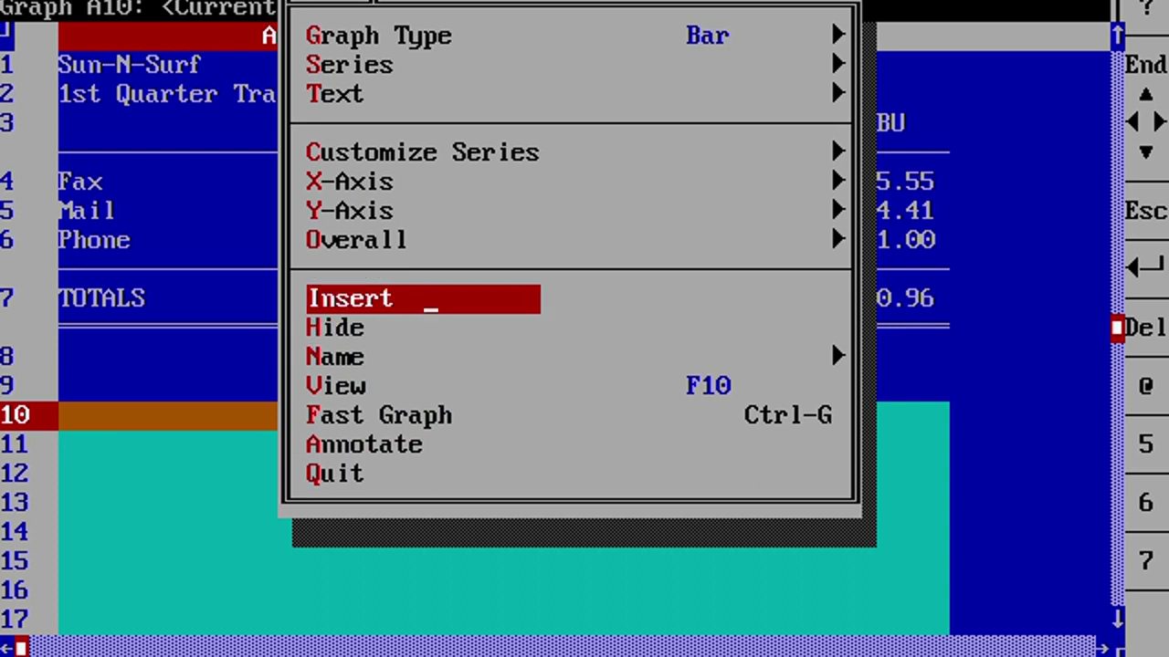
key(slash)
key(p)
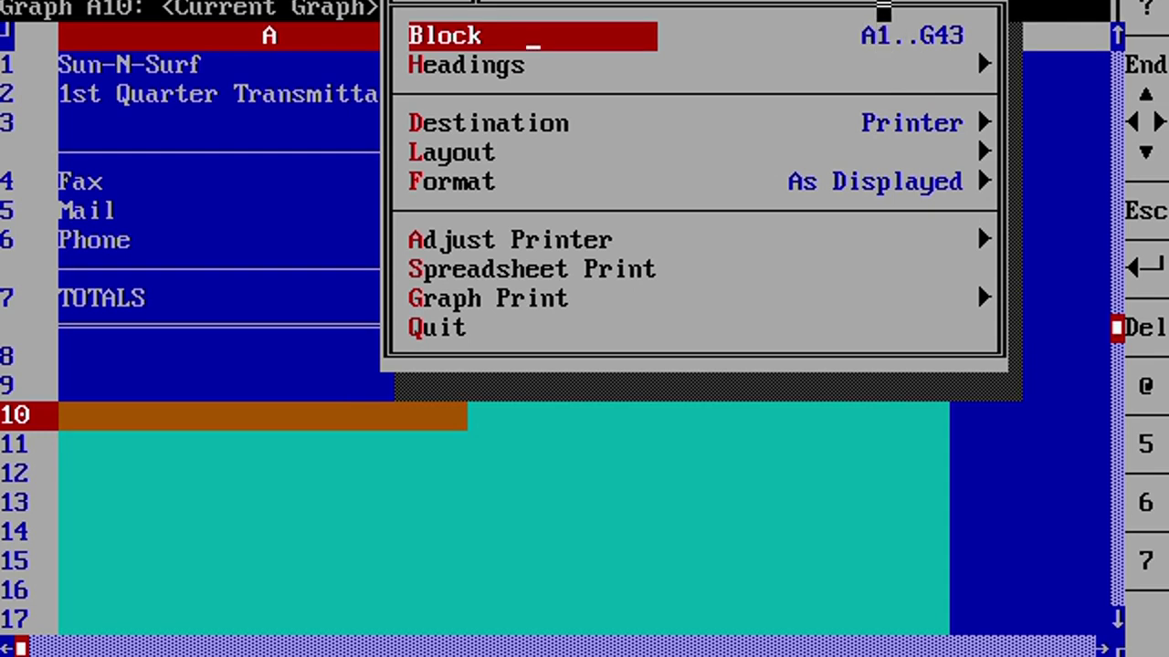
click(883, 36)
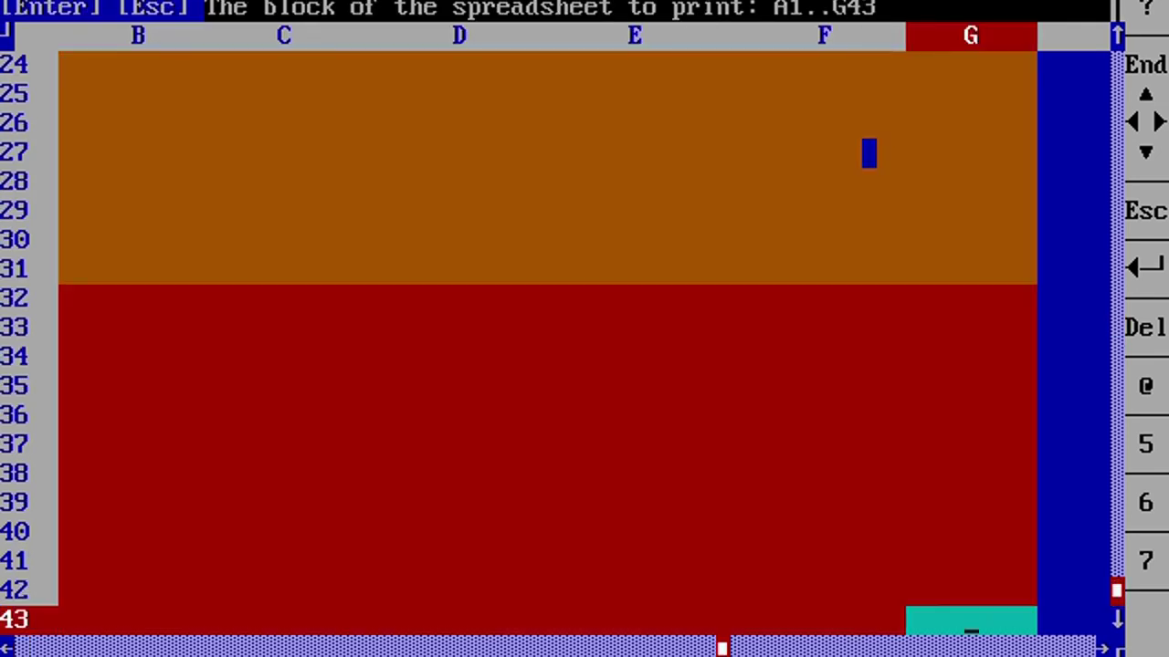
key(Down)
key(Down)
key(Down)
key(Down)
key(Down)
key(Down)
key(Down)
key(Down)
key(Down)
key(Down)
key(Down)
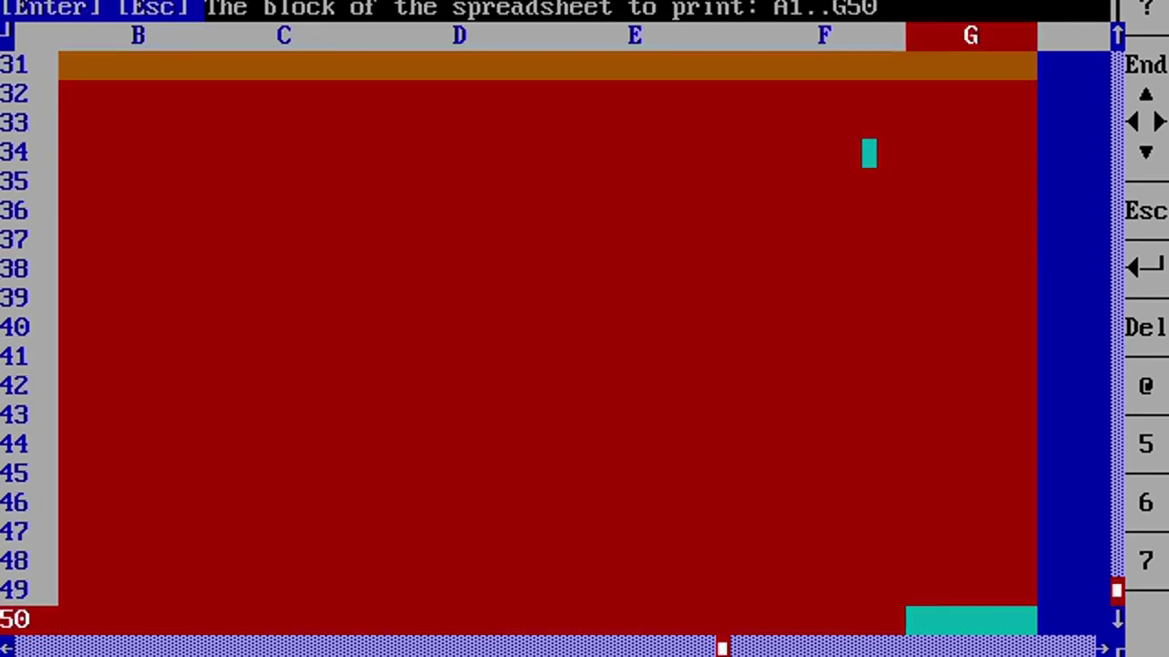
key(Down)
key(Down)
key(Down)
key(Down)
key(Down)
key(Down)
key(Down)
key(Down)
key(Down)
key(Down)
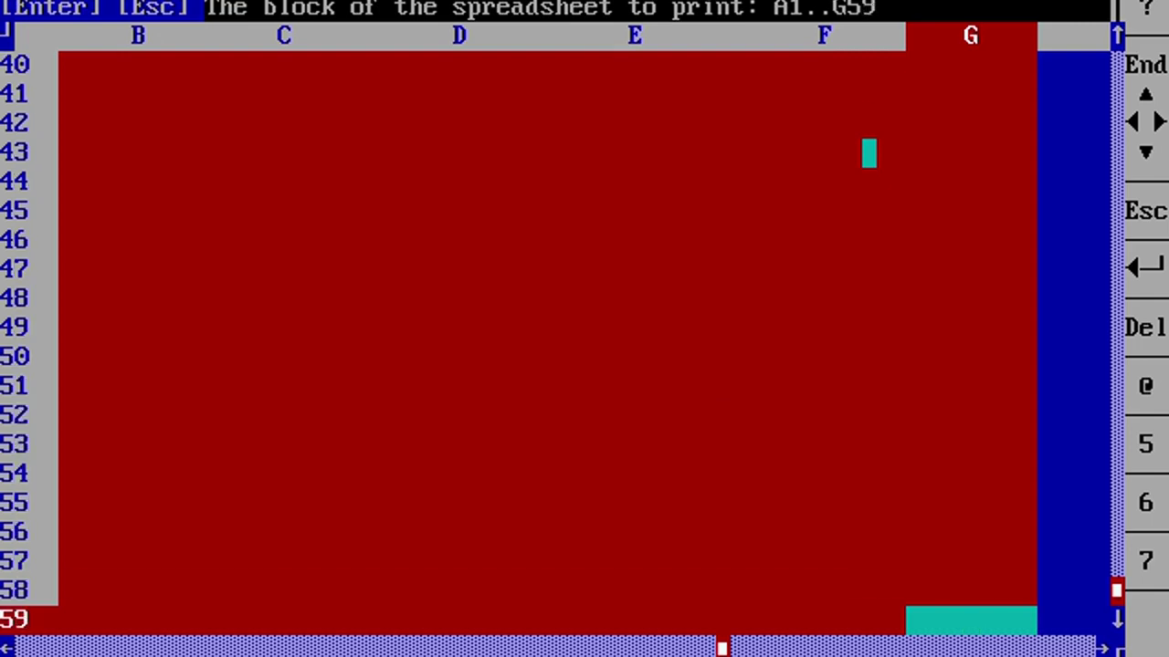
key(Down)
key(Down)
key(Right)
key(Right)
key(Right)
key(Right)
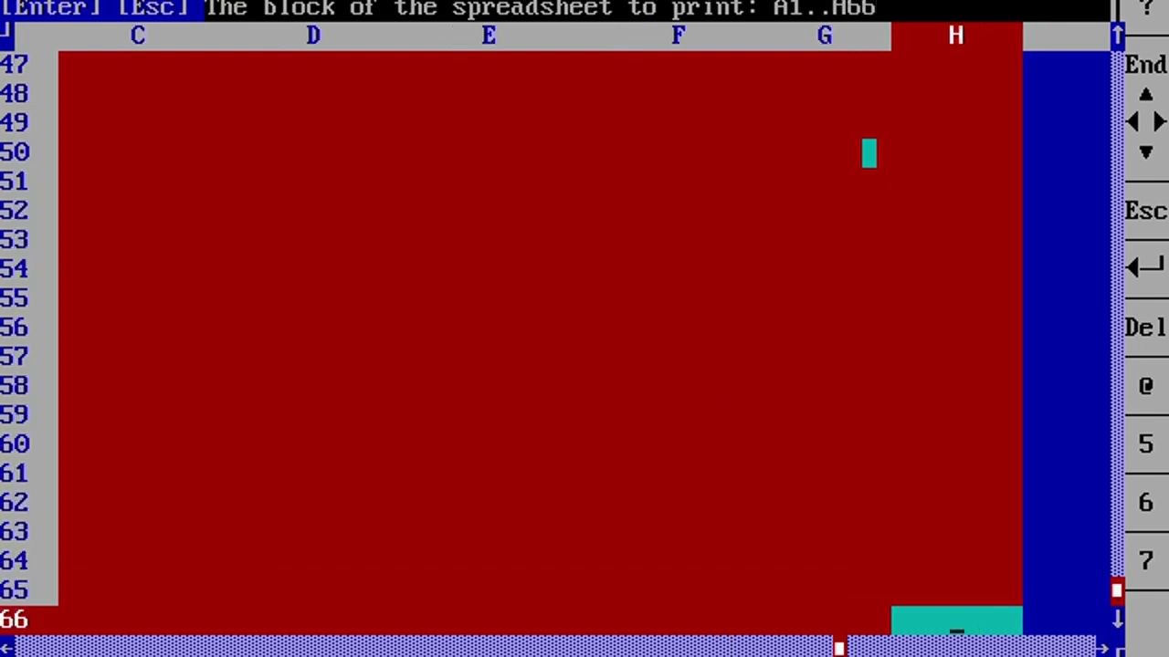
key(Return)
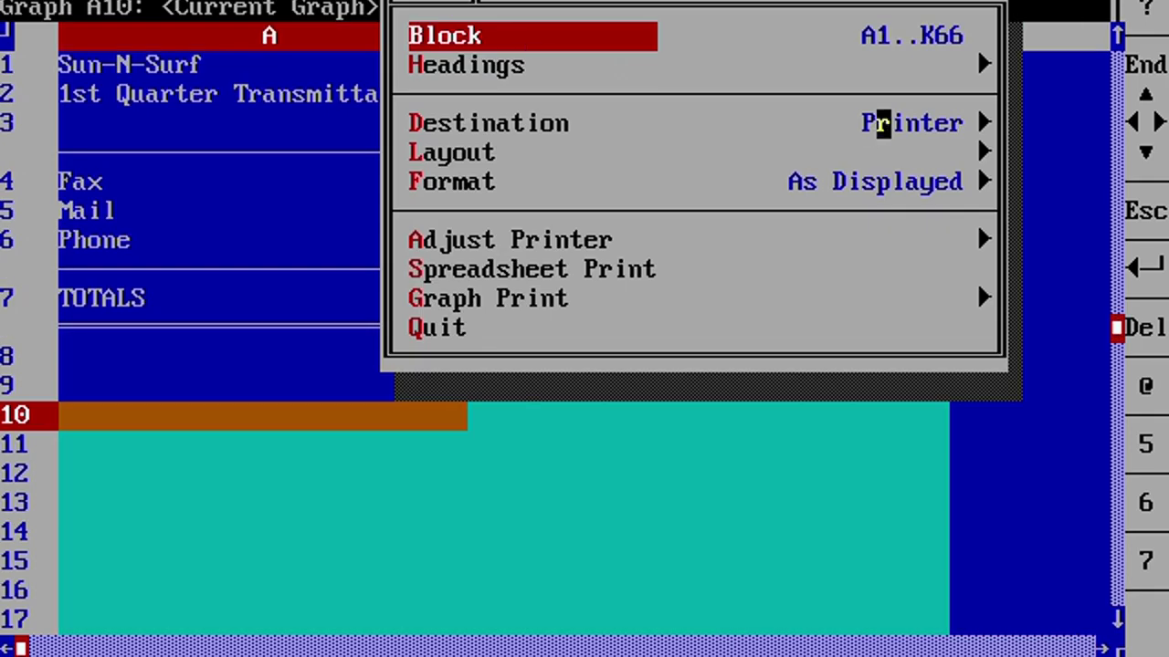
Step: Set the print destination to Screen Preview and print the spreadsheet to it
click(882, 122)
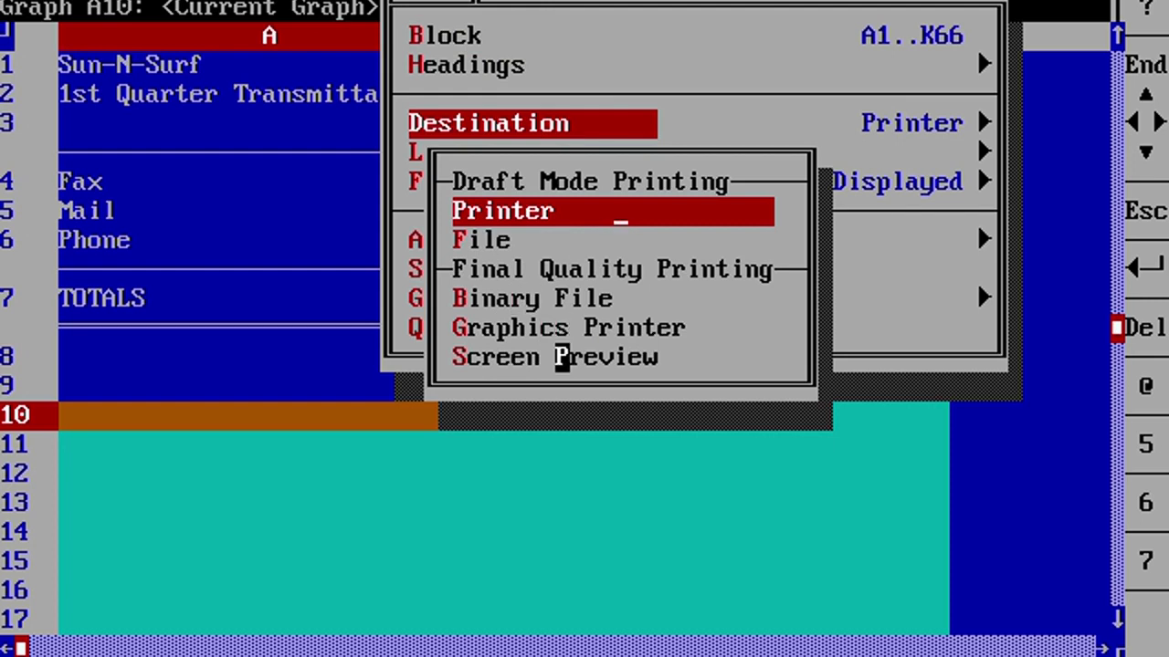
click(562, 357)
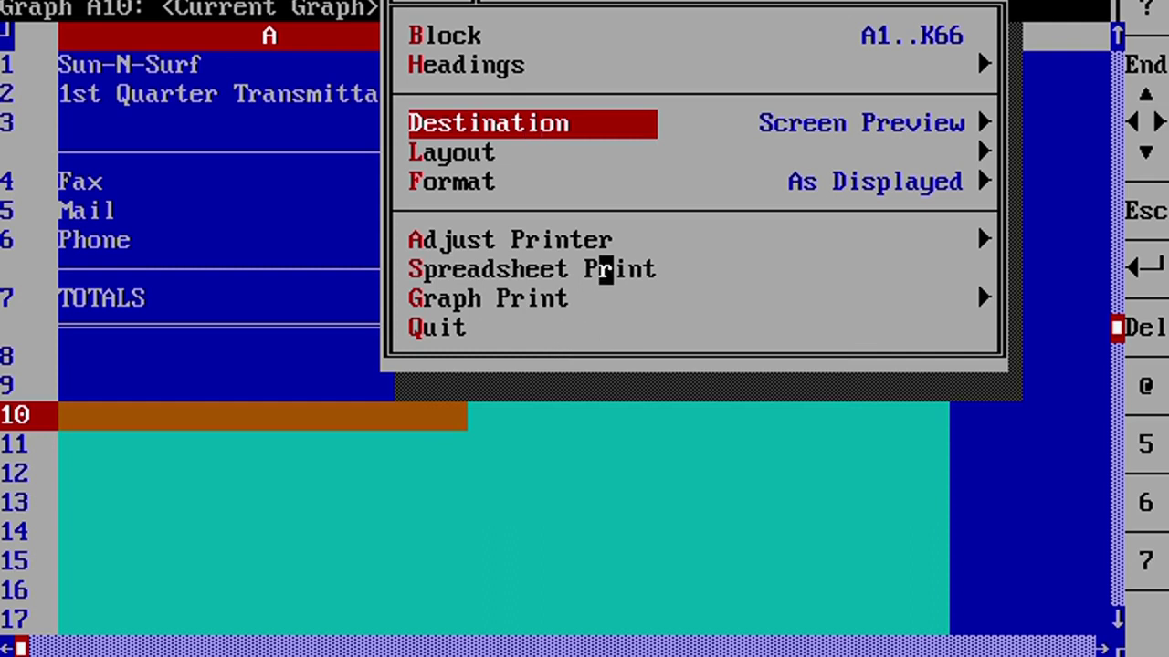
click(606, 268)
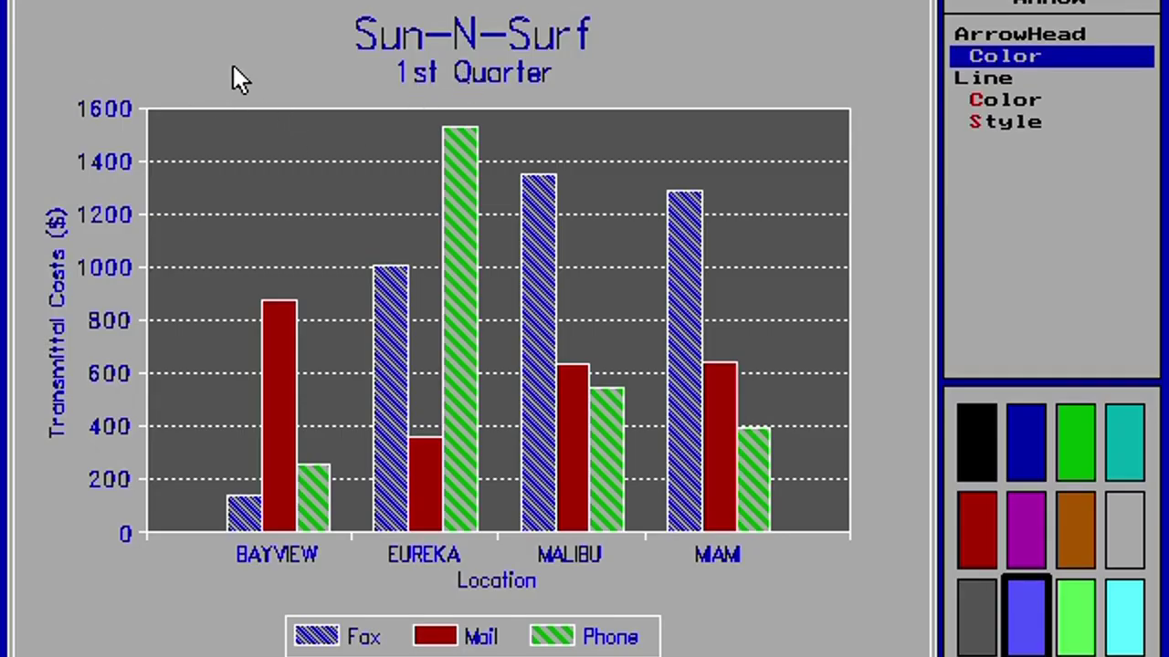
Step: Annotate the graph with an arrow toward the EUREKA Phone bar and a boxed text "RECORD HIGH!" at its tail
click(410, 140)
key(Escape)
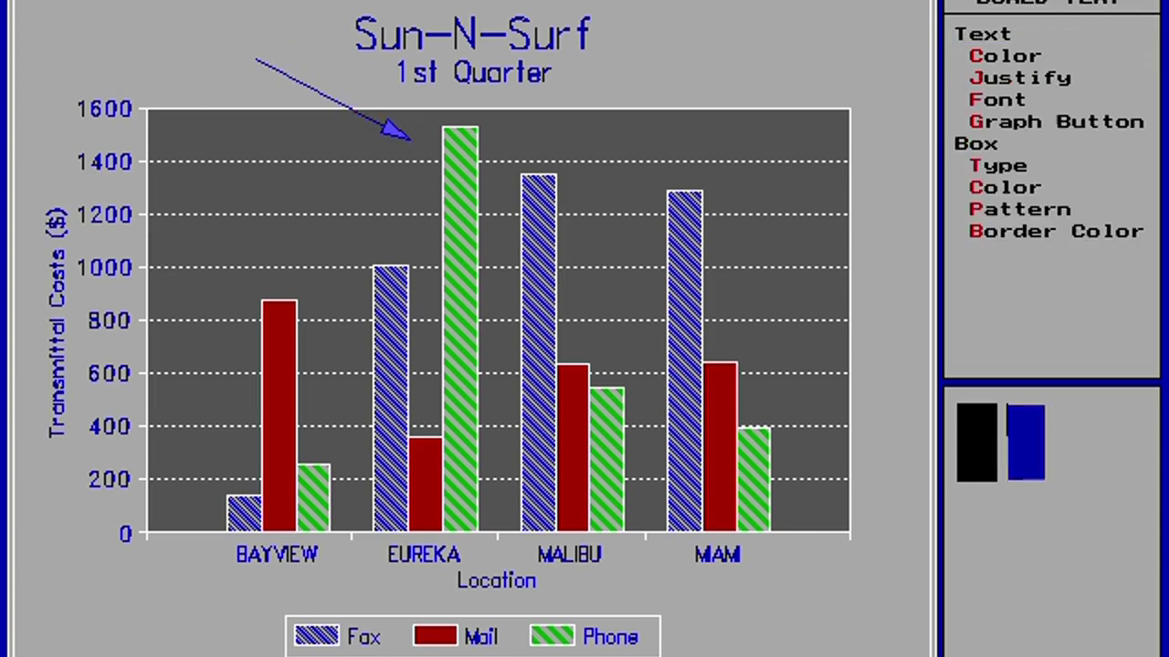
click(246, 67)
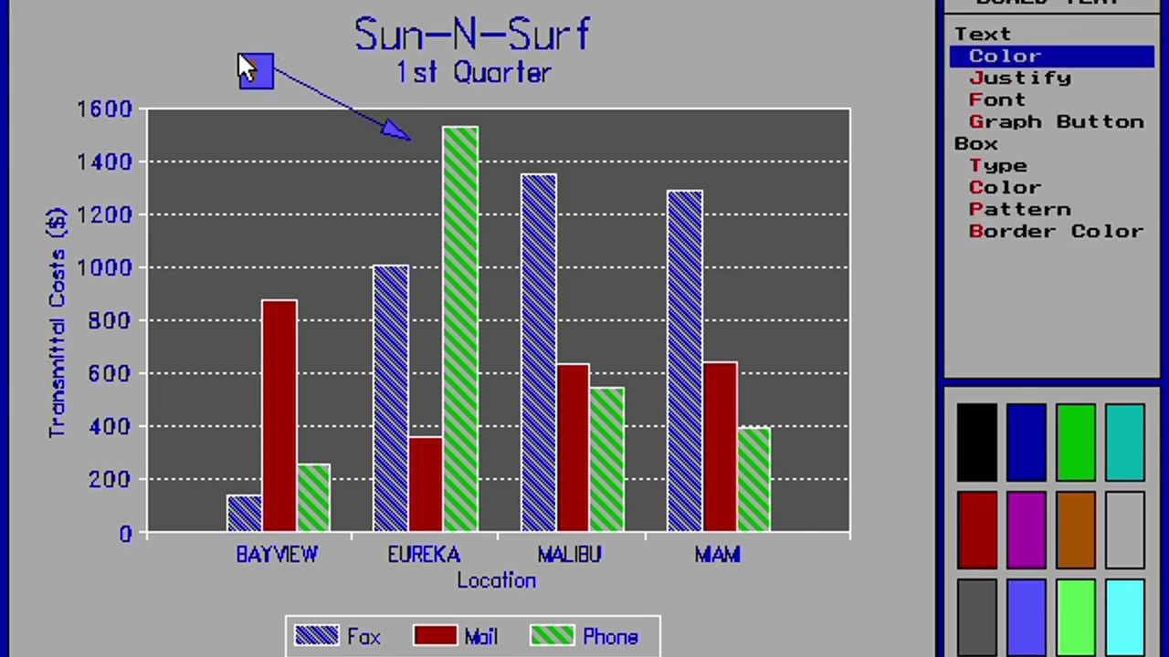
text(E)
key(BackSpace)
text(RECOR)
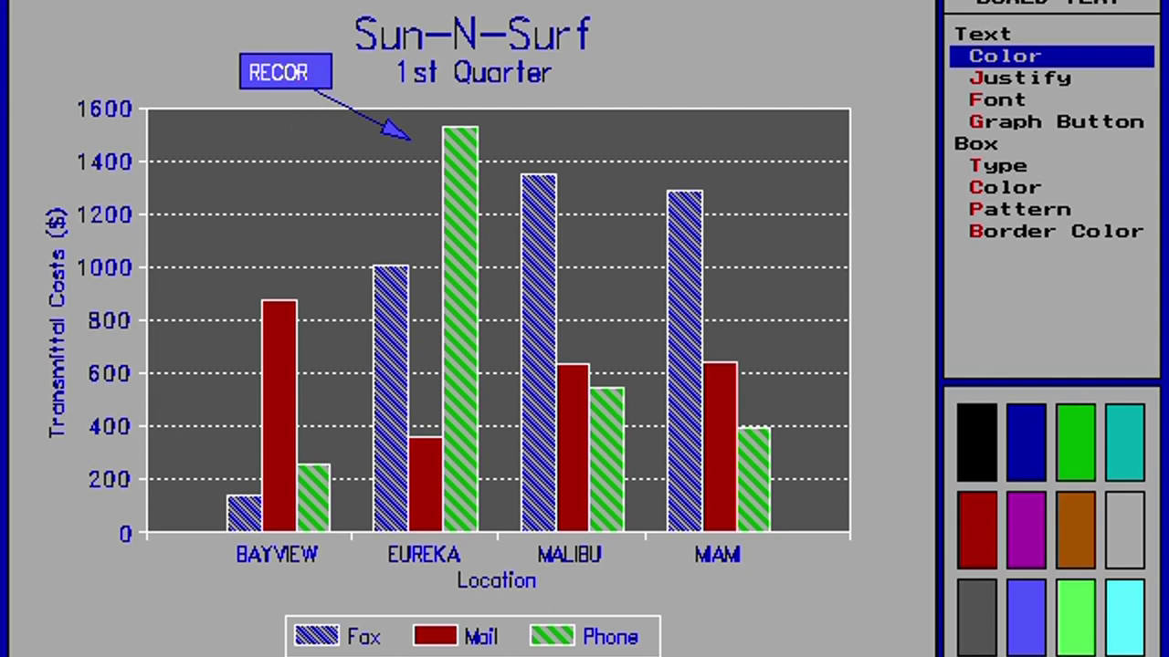
text(D HIGHL)
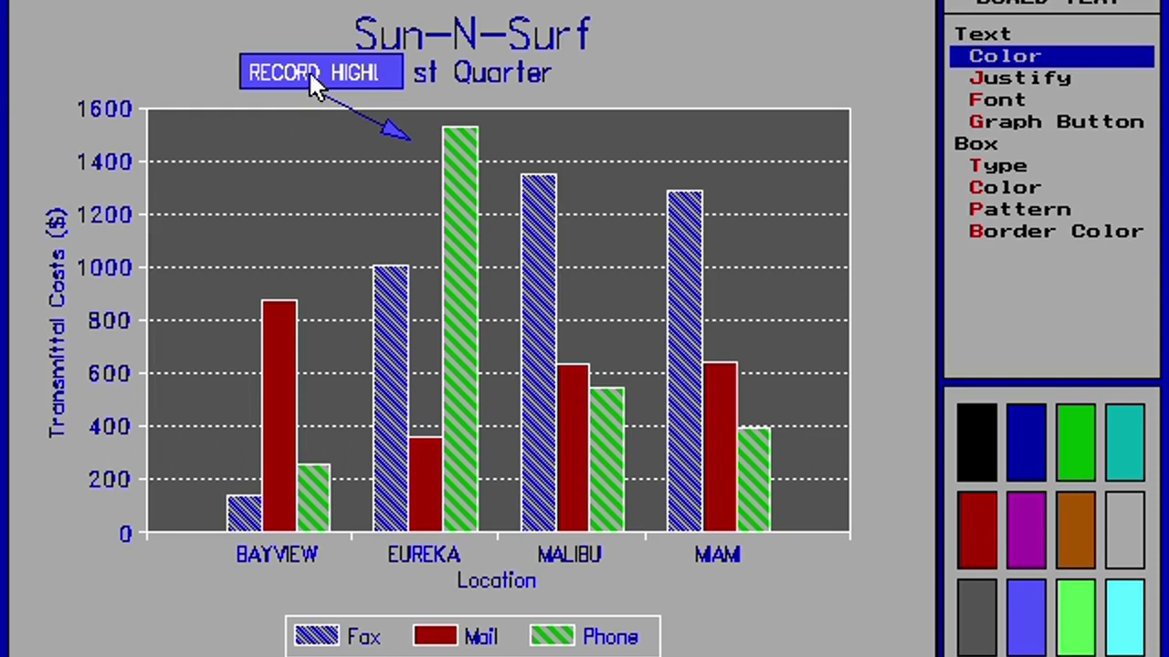
Step: Move the "RECORD HIGH!" text box to the left of the graph titles so it no longer covers them
click(146, 2)
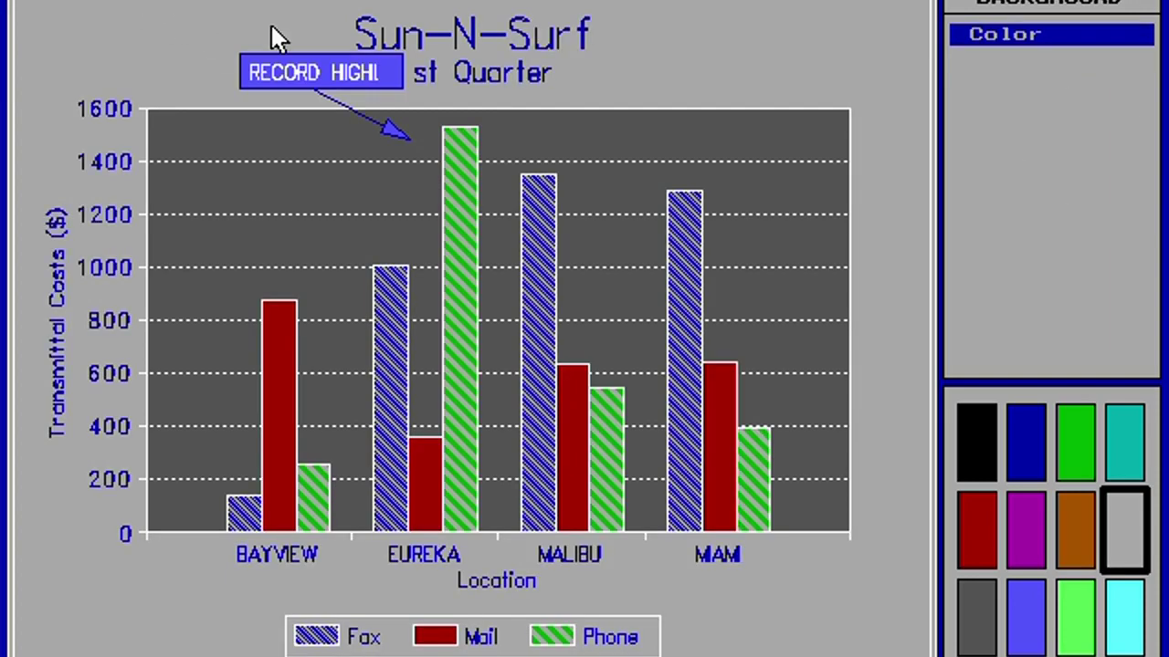
click(252, 58)
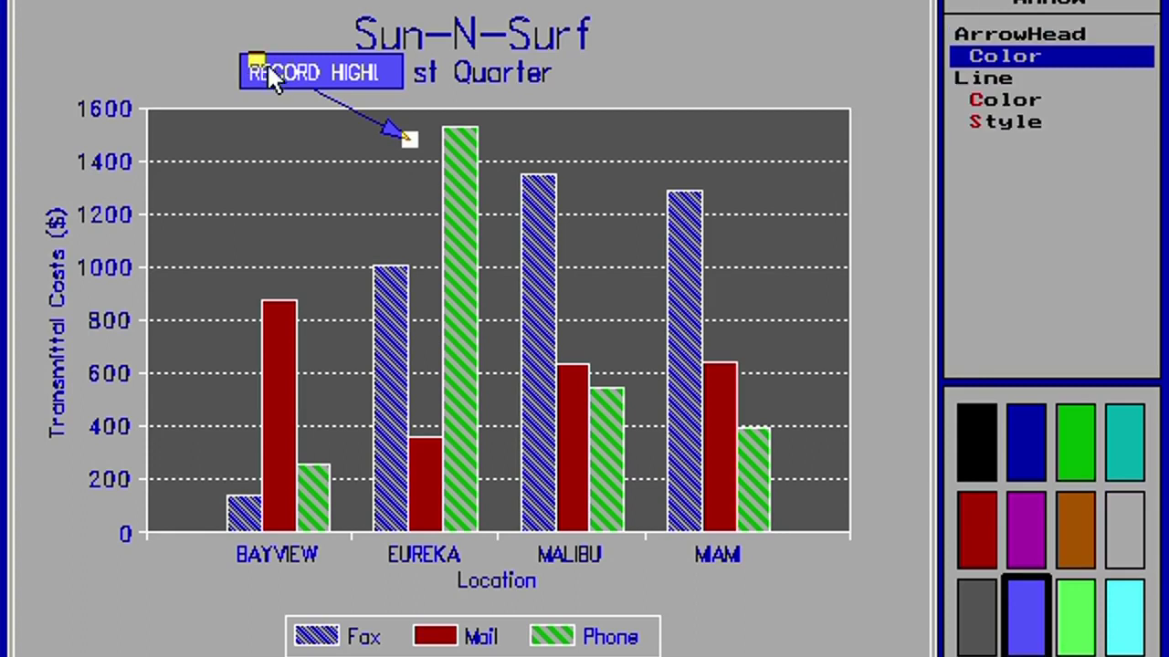
click(376, 74)
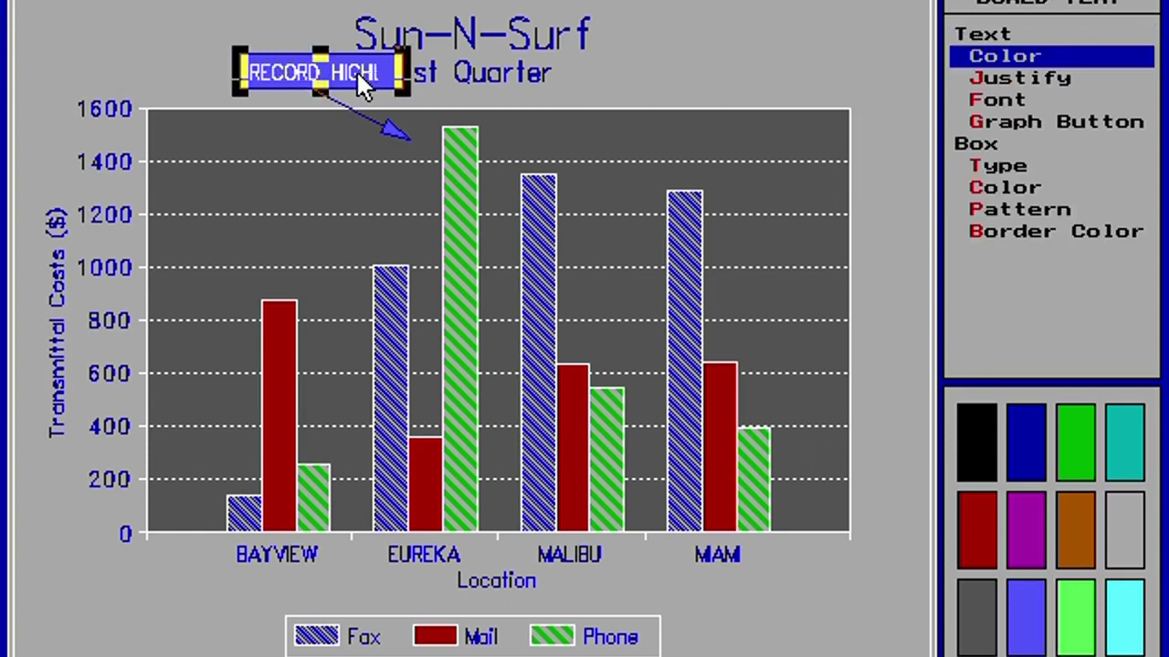
drag(356, 69, 309, 66)
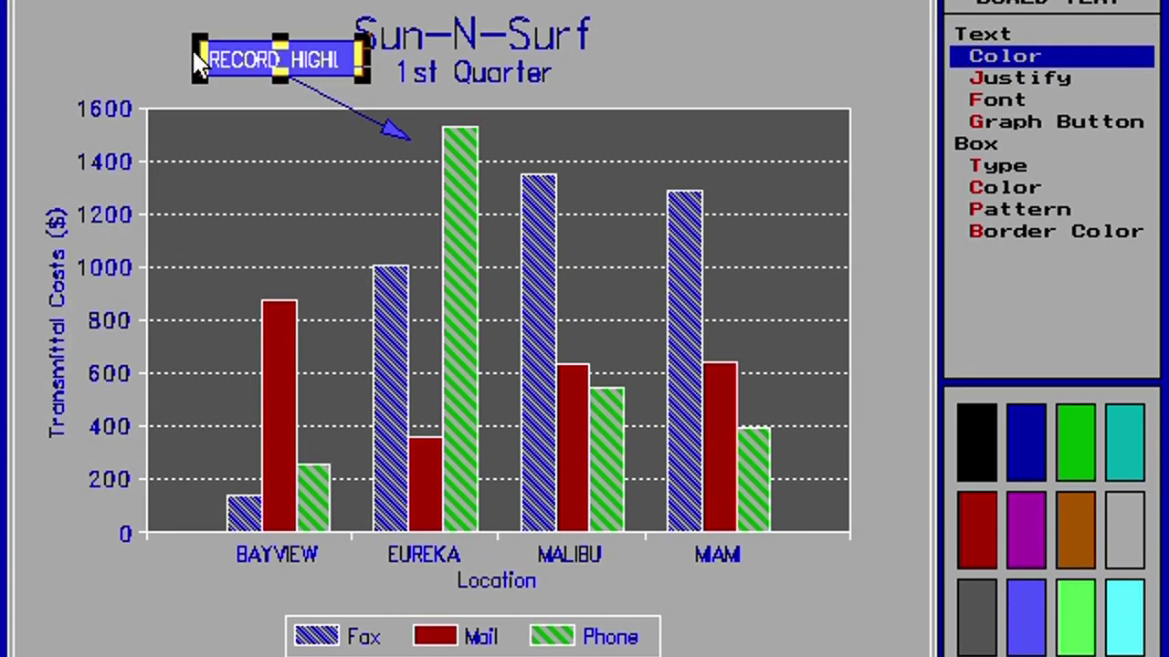
click(304, 55)
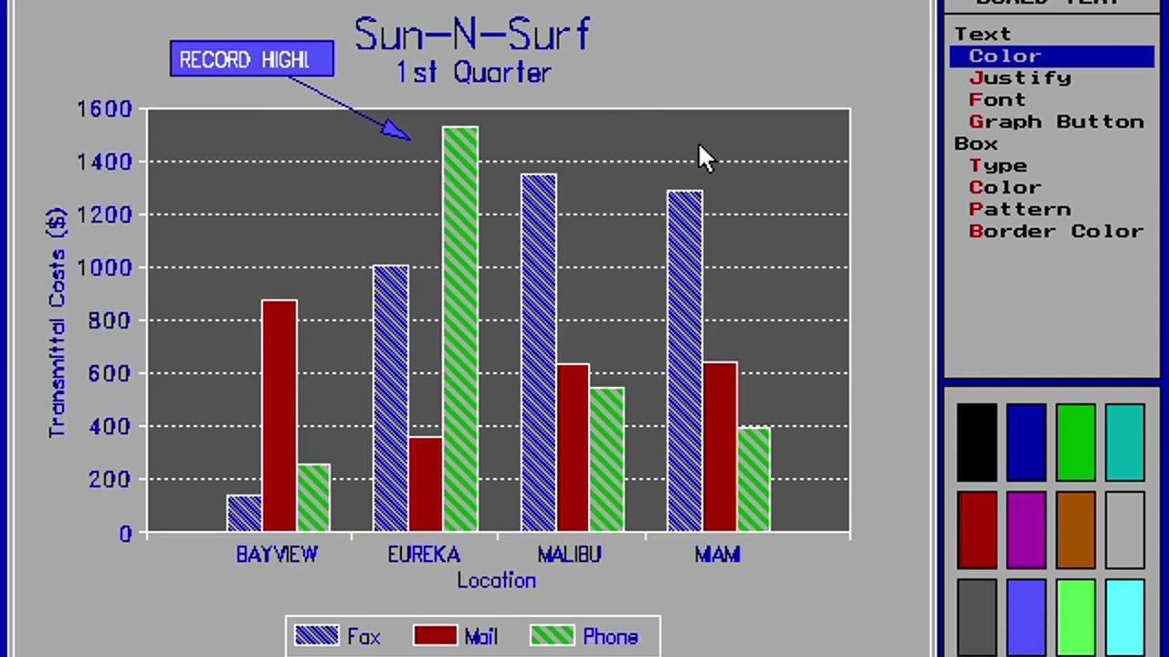
Step: Add a boxed text "SUPERIOR SPREADSHEET POWER" to the graph and place it below the BAYVIEW label, above the legend
click(630, 24)
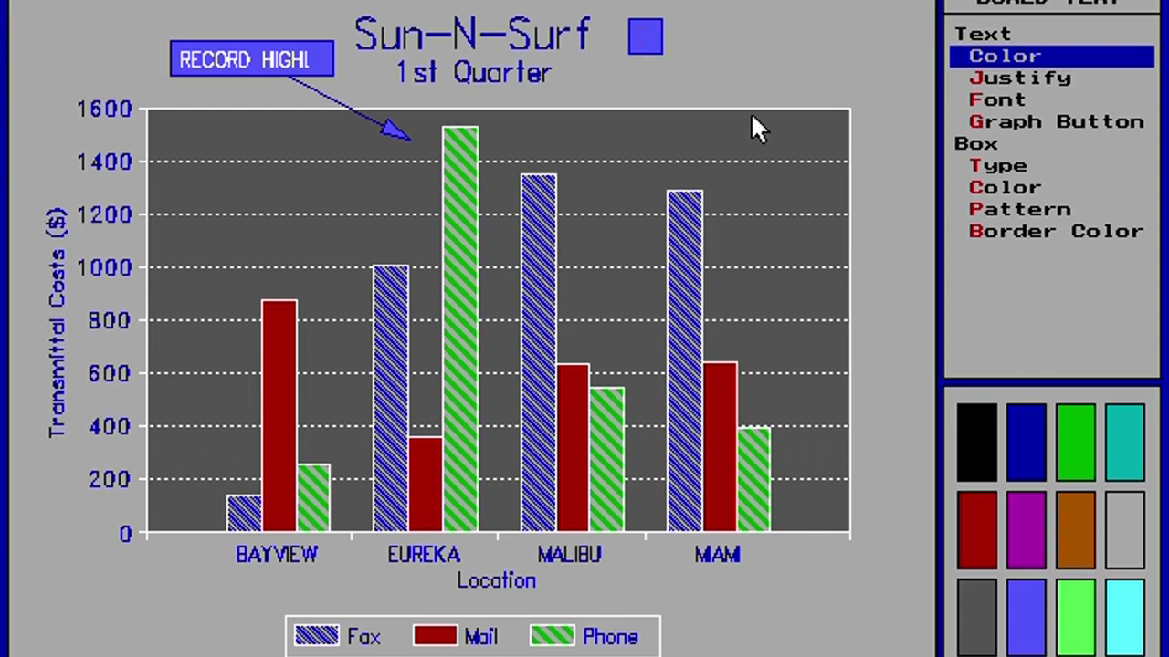
text(S)
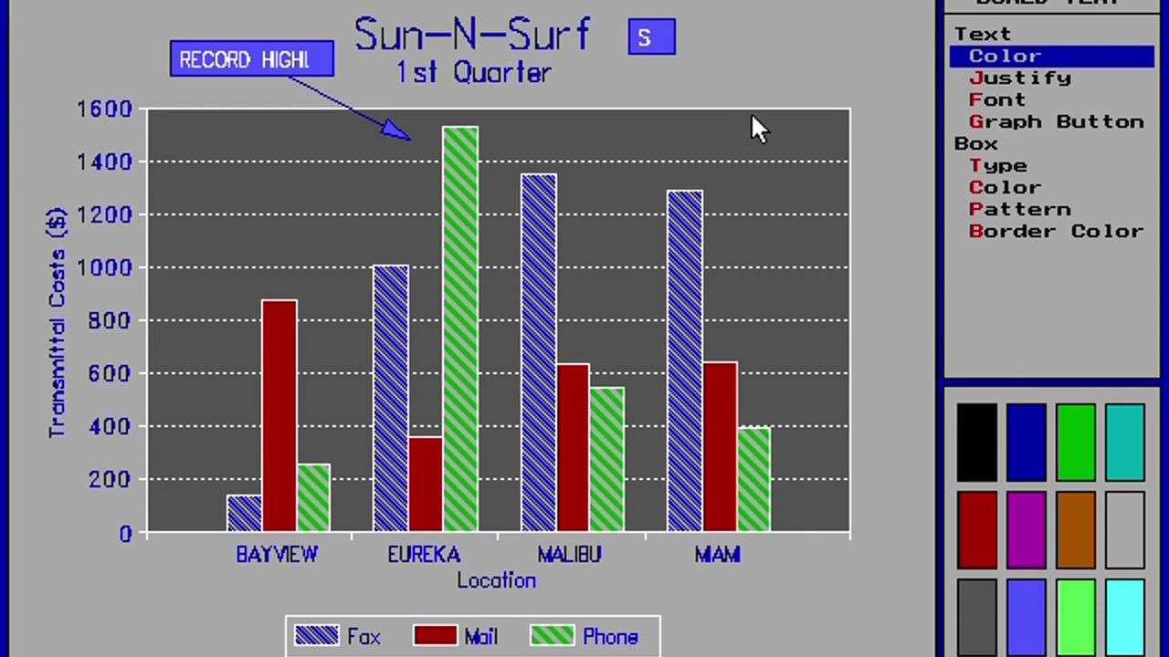
text(UPERIOR SPREADSHEET PO)
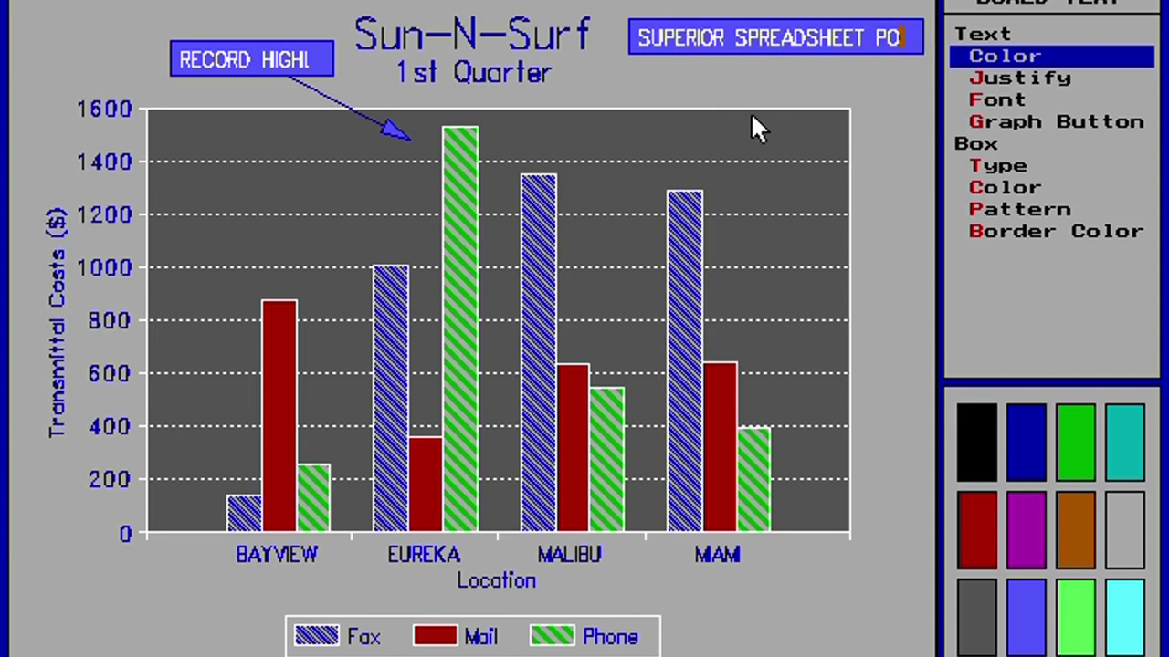
text(WER)
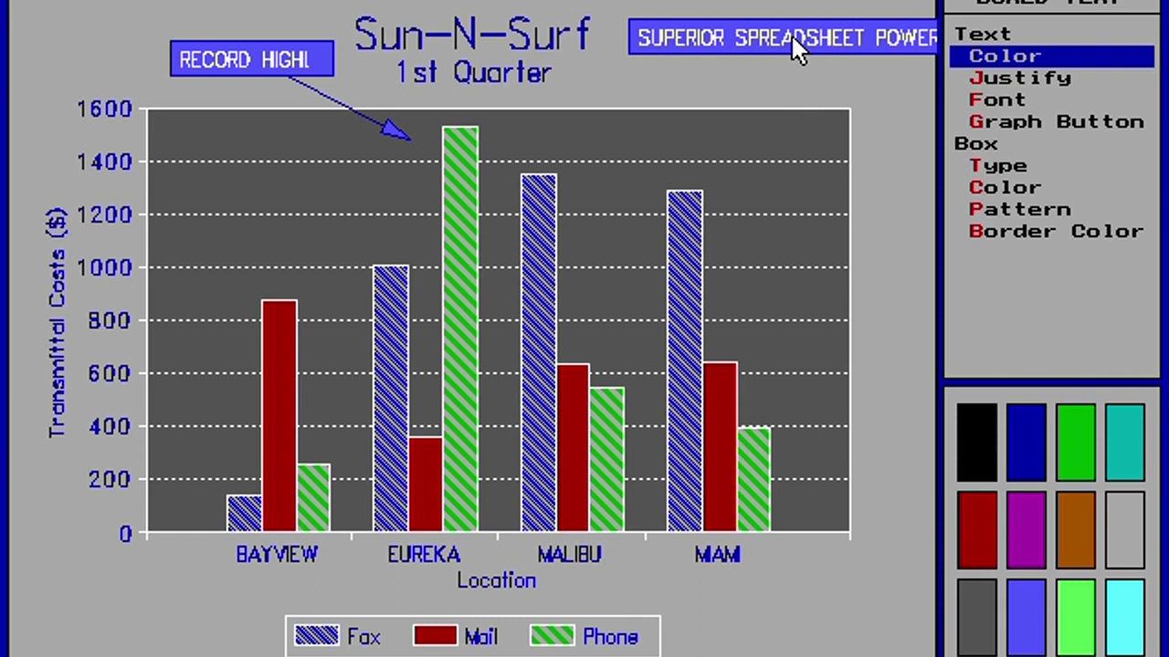
key(Return)
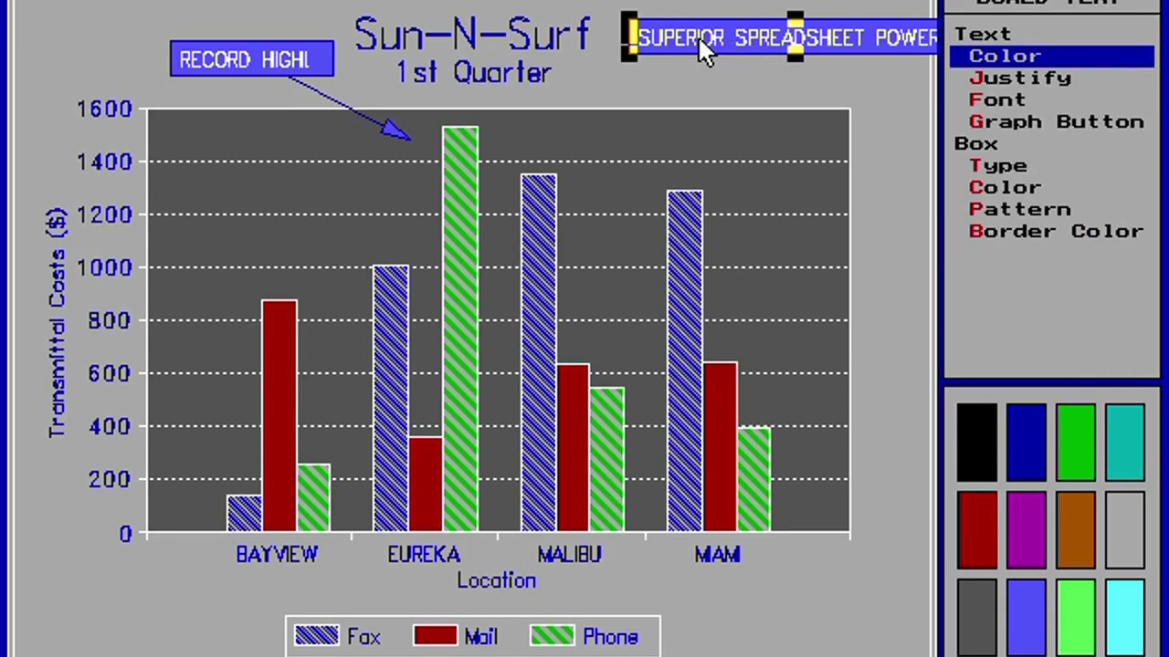
click(902, 636)
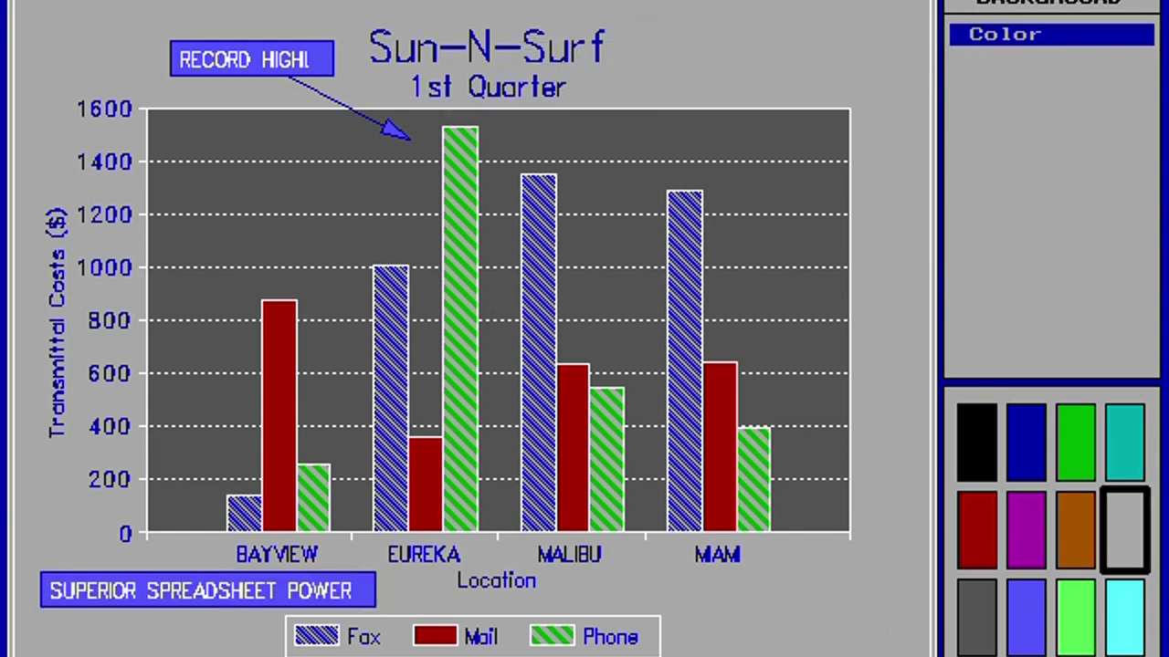
Step: Leave the graph annotator for the spreadsheet and open its print settings
click(534, 636)
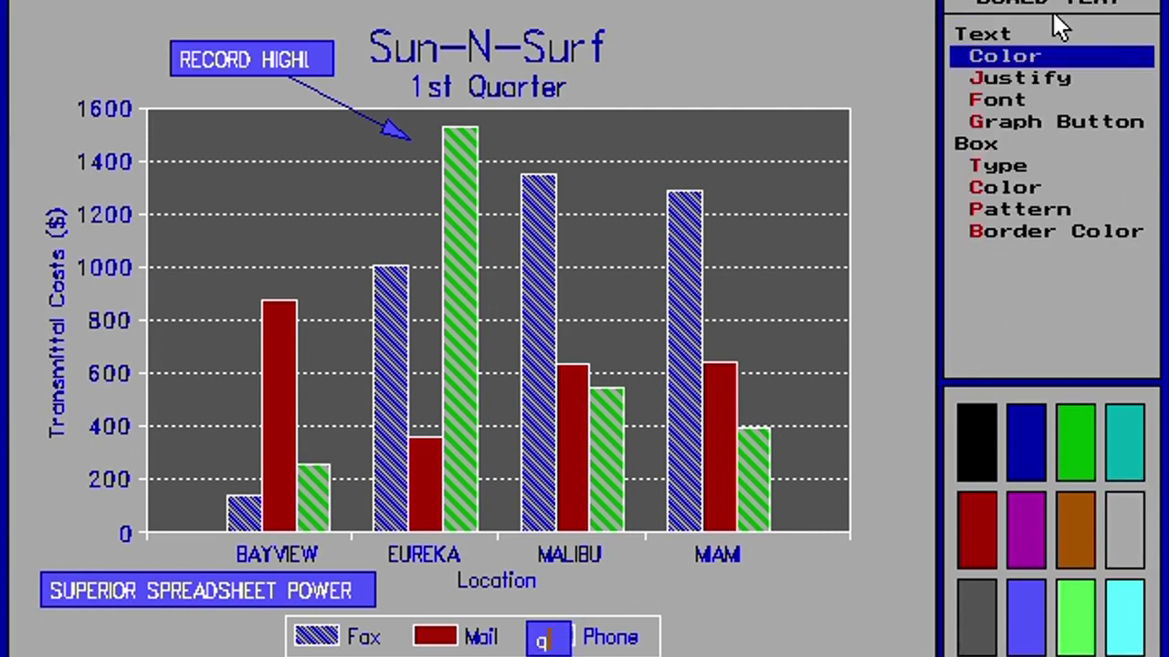
key(Escape)
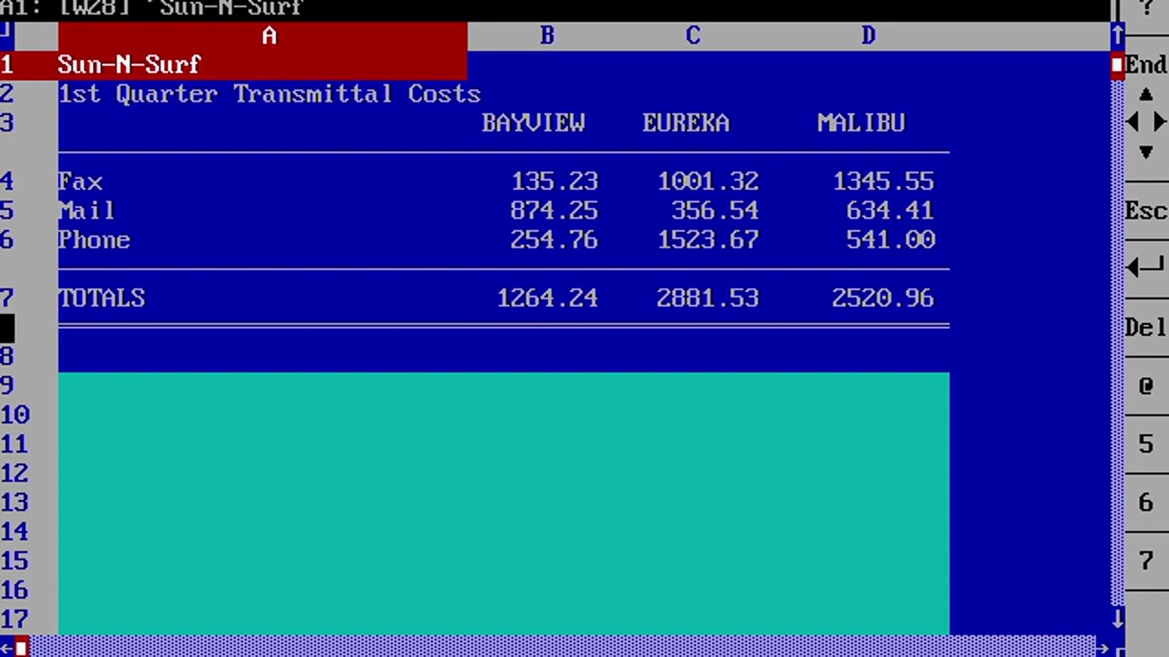
key(slash)
key(p)
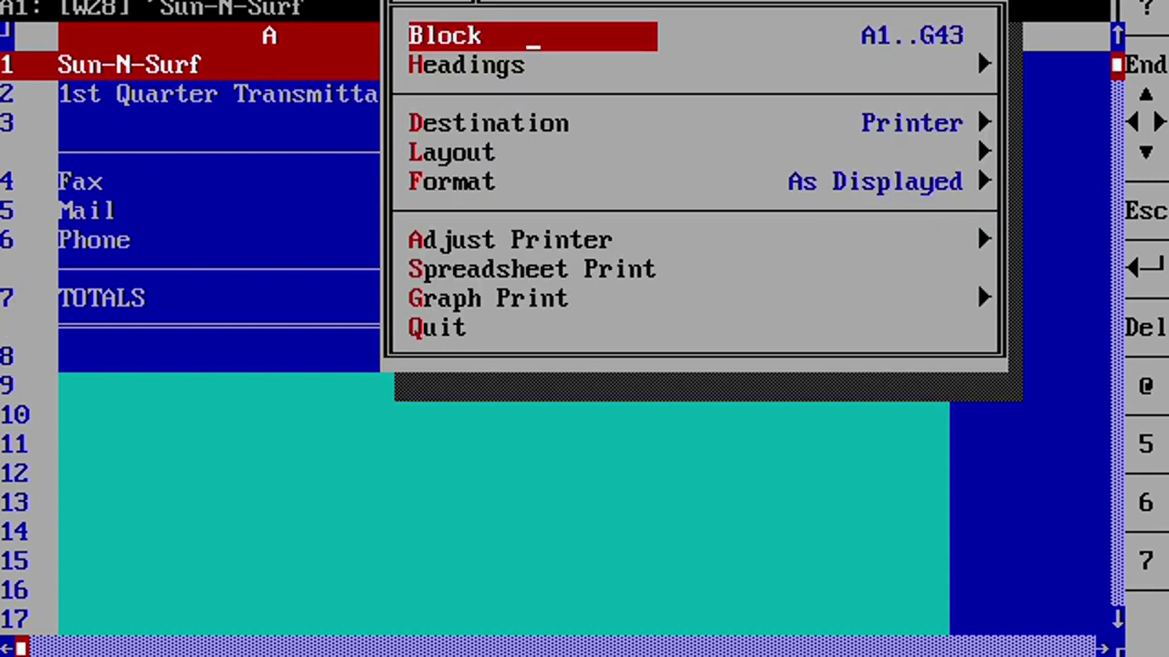